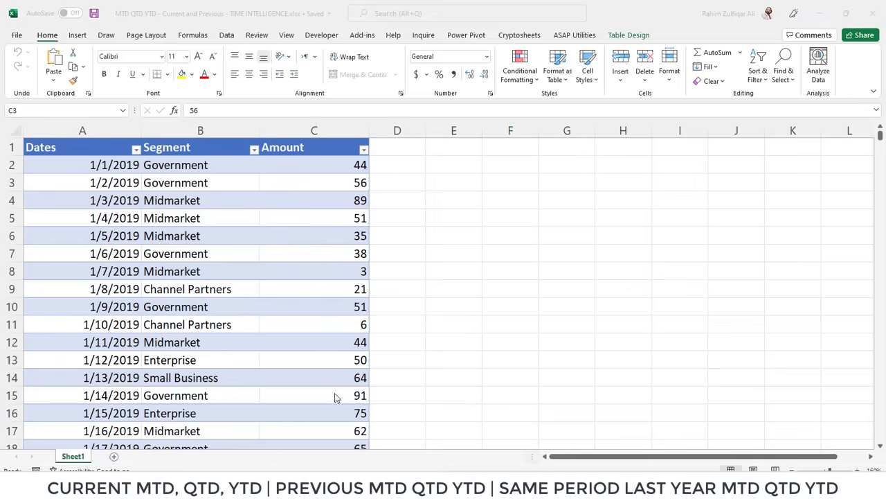
# - Examine the Dates, Segment and Amount columns of the Excel table alongside the balances fields in Power BI Desktop
pyautogui.click(315, 183)
pyautogui.click(249, 202)
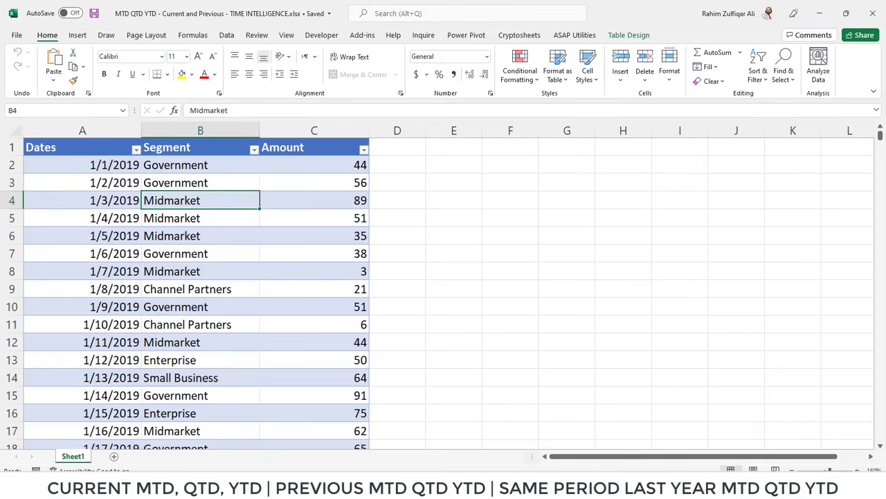
pyautogui.click(447, 430)
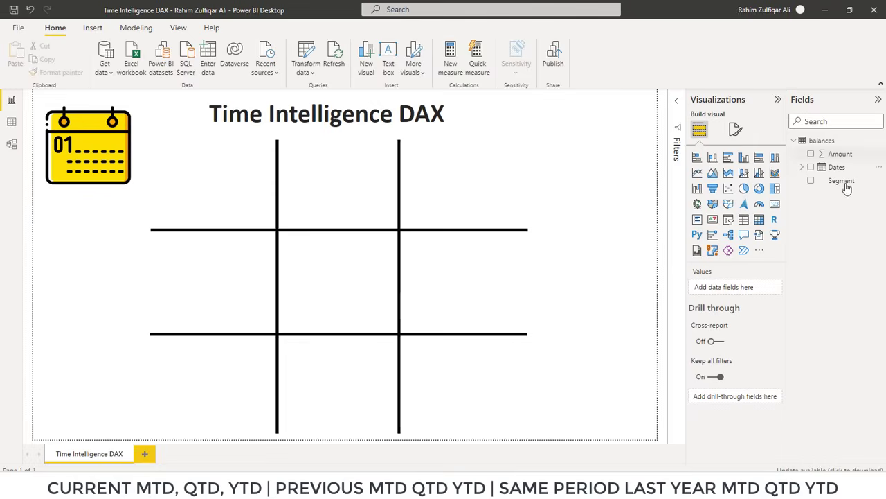
pyautogui.hotkey('alt', 'Tab')
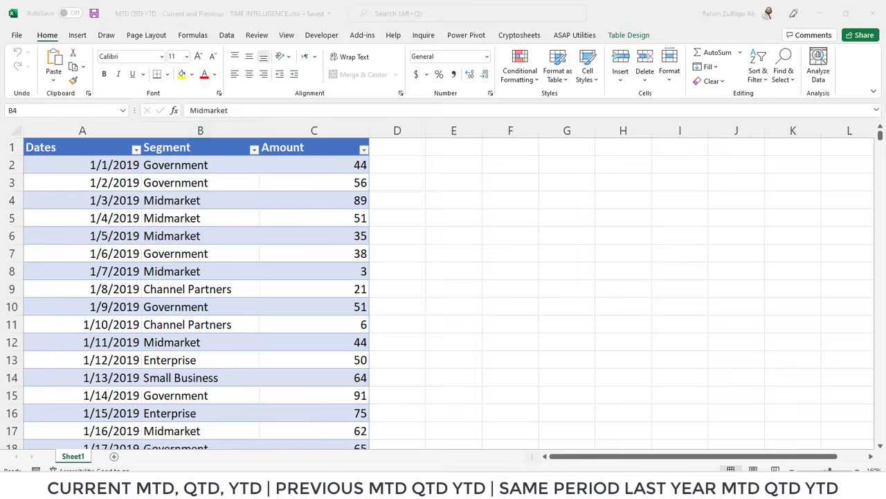
pyautogui.click(110, 166)
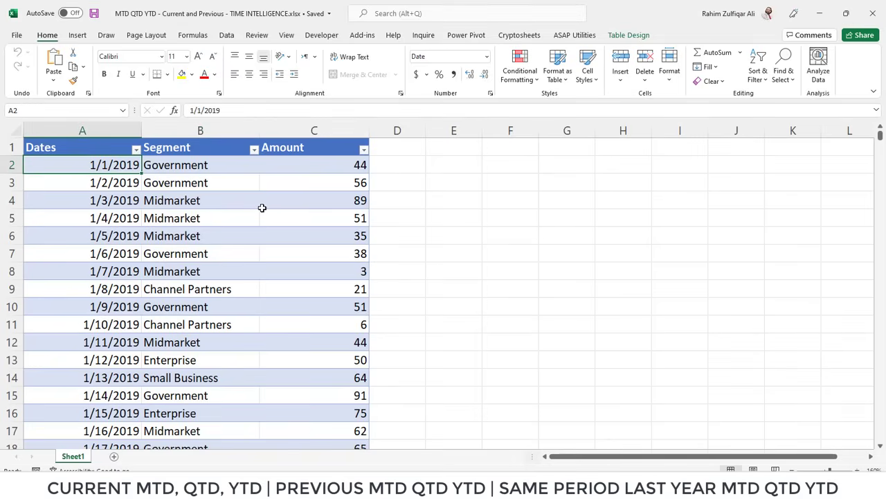
pyautogui.click(228, 166)
pyautogui.click(271, 161)
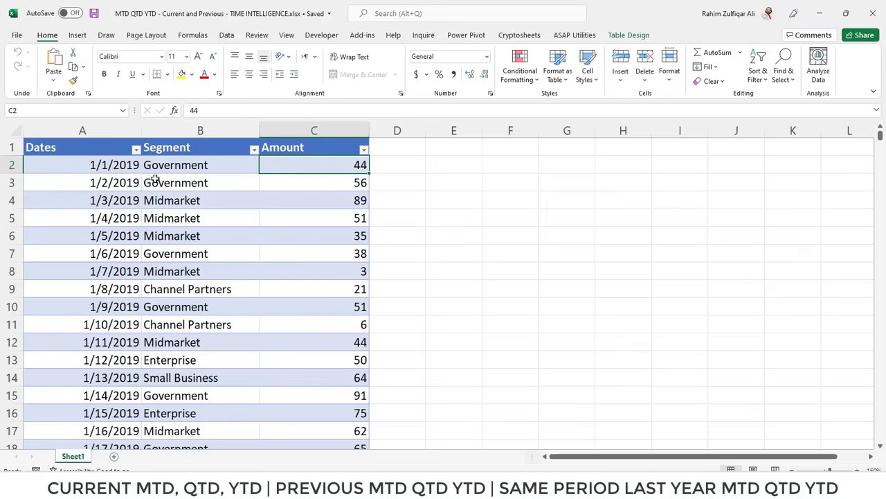
# - Examine the date range covered by the Dates column, from its first entry to its last
pyautogui.click(119, 168)
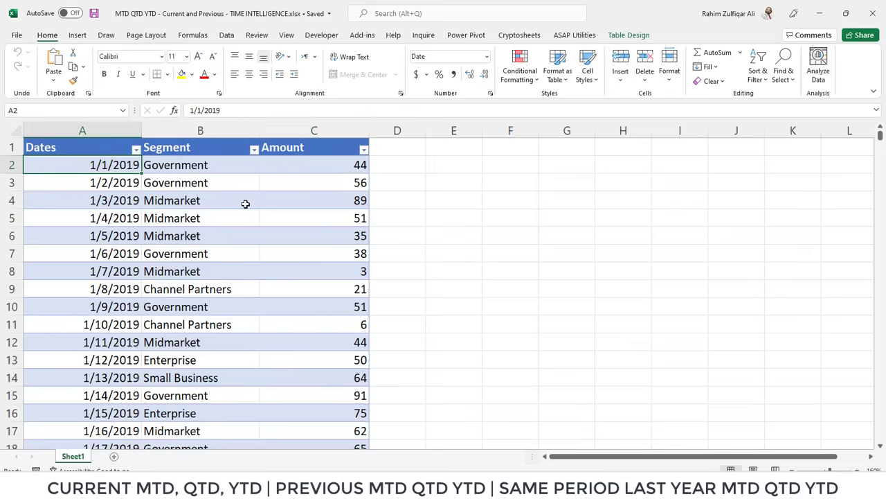
pyautogui.hotkey('ctrl', 'Down')
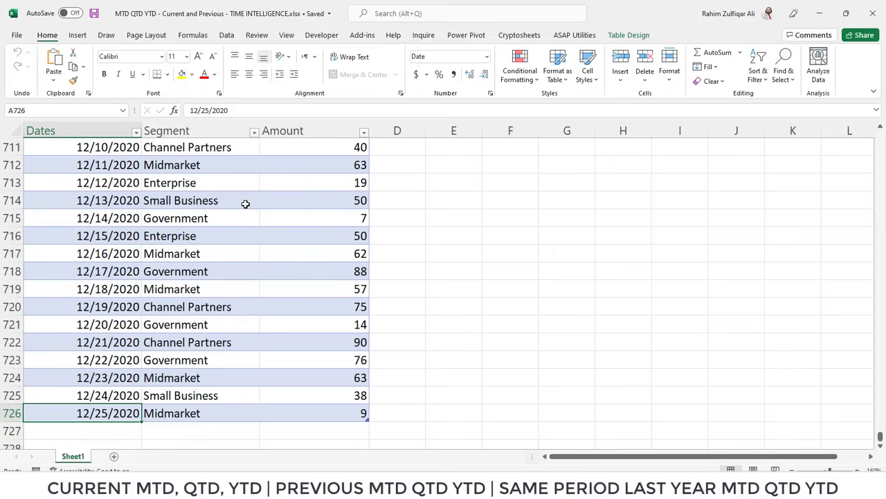
pyautogui.hotkey('ctrl', 'Up')
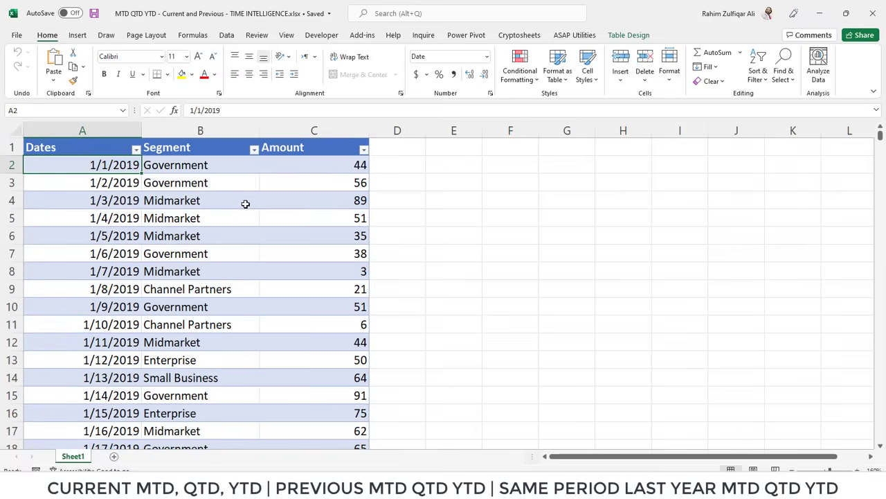
pyautogui.hotkey('ctrl', 'Down')
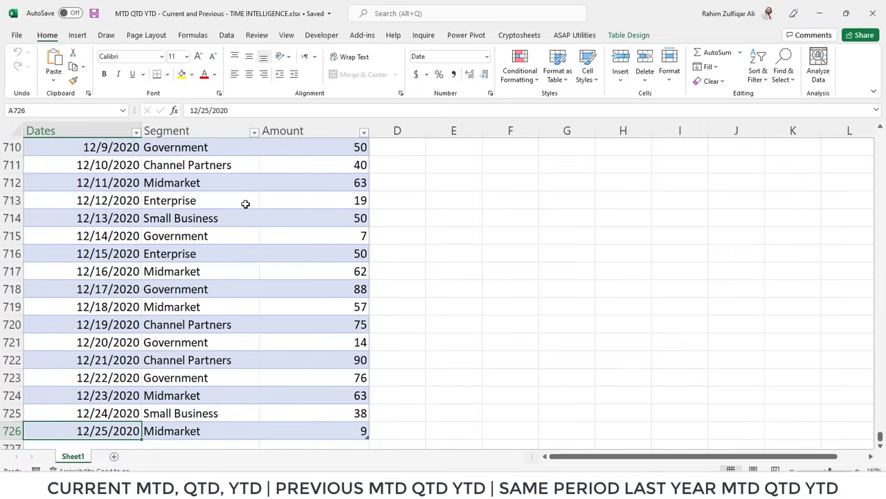
pyautogui.hotkey('ctrl', 'Up')
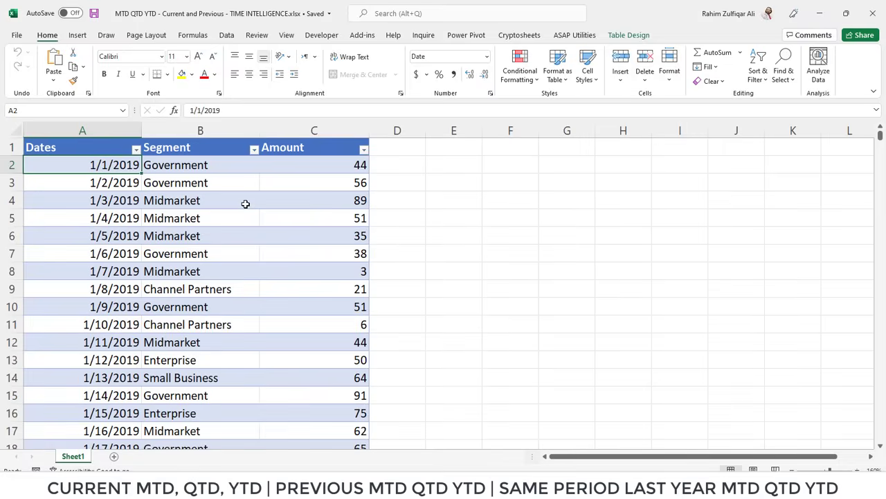
pyautogui.hotkey('ctrl', 'Down')
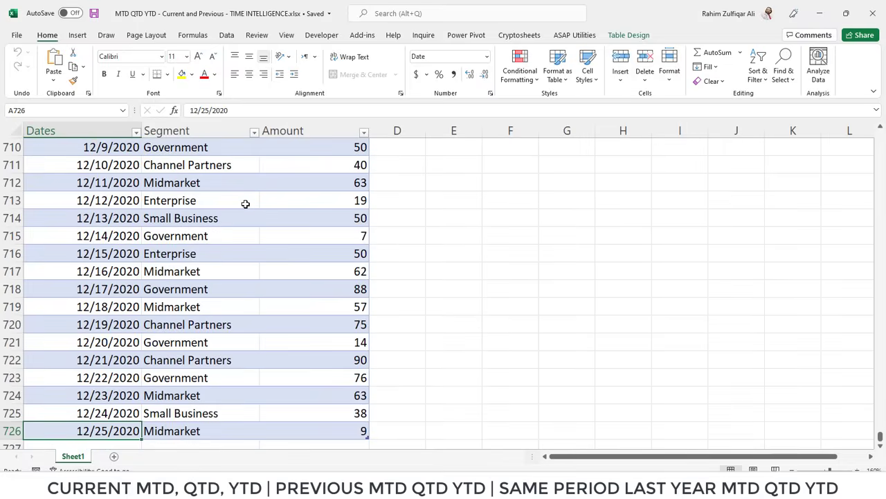
pyautogui.hotkey('ctrl', 'Up')
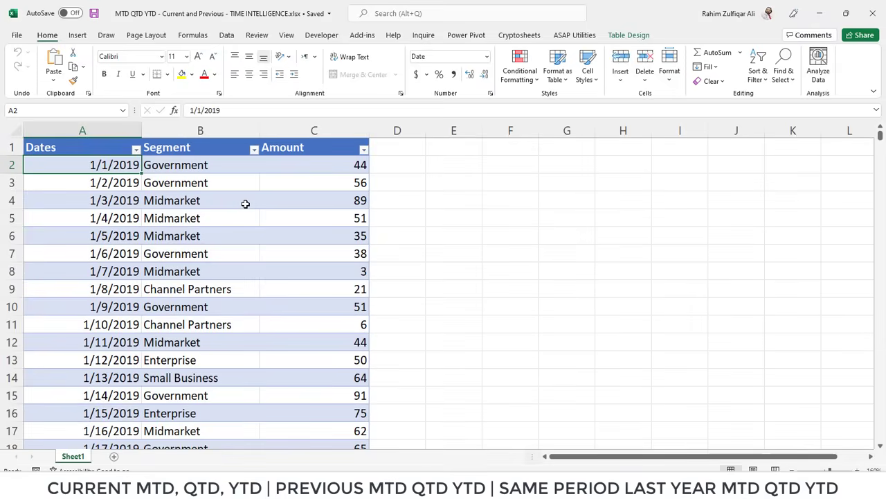
pyautogui.hotkey('ctrl', 'Down')
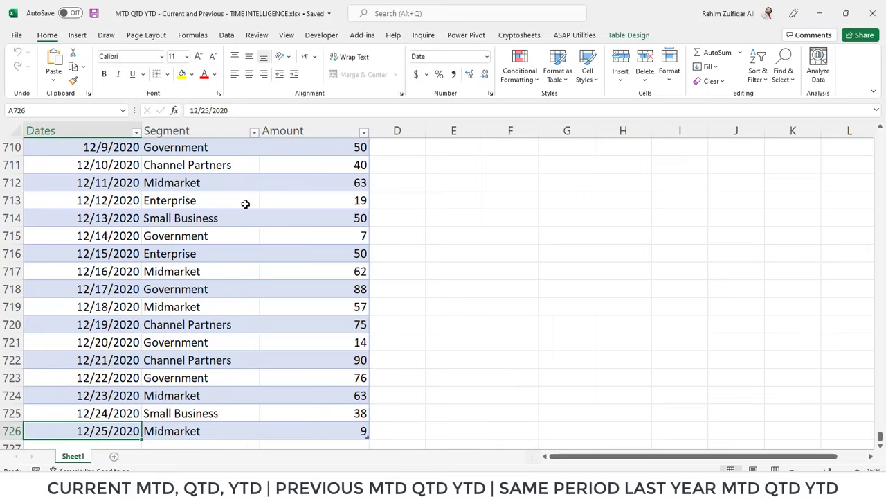
pyautogui.press('Up')
pyautogui.press('Up')
pyautogui.press('Up')
pyautogui.press('Up')
pyautogui.press('Up')
pyautogui.press('Up')
pyautogui.press('Up')
pyautogui.press('Up')
pyautogui.press('Up')
pyautogui.press('Up')
pyautogui.press('Up')
pyautogui.press('Up')
pyautogui.press('Up')
pyautogui.press('Up')
pyautogui.press('Up')
pyautogui.press('Up')
pyautogui.press('Up')
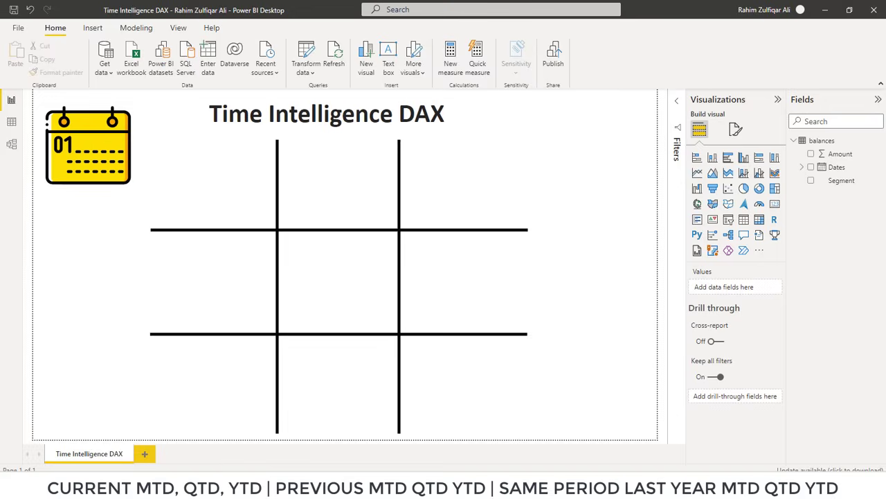
# - Switch to Power BI Desktop and add a new measure to the balances table
pyautogui.click(822, 139)
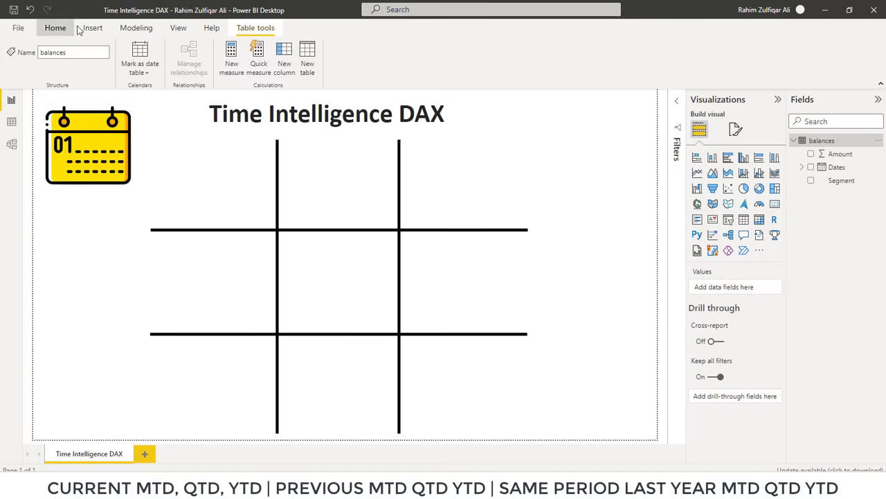
pyautogui.click(56, 28)
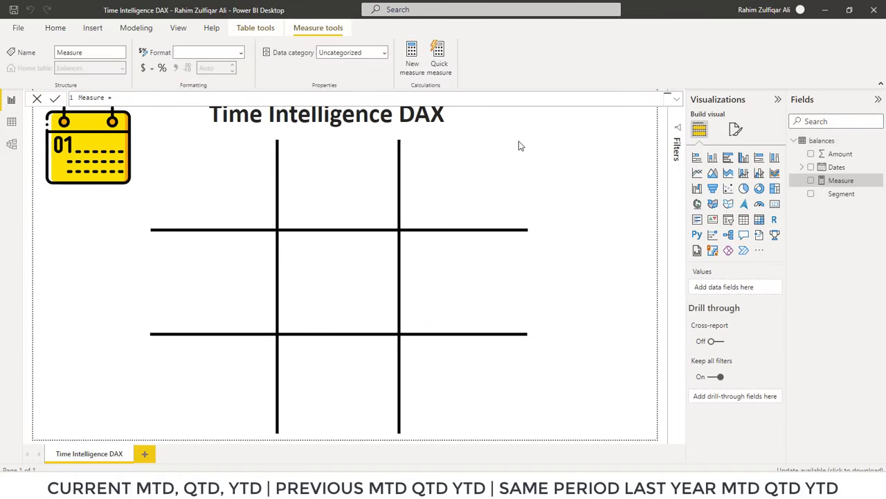
pyautogui.write('Current')
pyautogui.press('BackSpace')
pyautogui.press('BackSpace')
pyautogui.press('BackSpace')
pyautogui.press('BackSpace')
pyautogui.press('BackSpace')
pyautogui.press('BackSpace')
pyautogui.press('BackSpace')
pyautogui.write('Current MTD')
pyautogui.write('total')
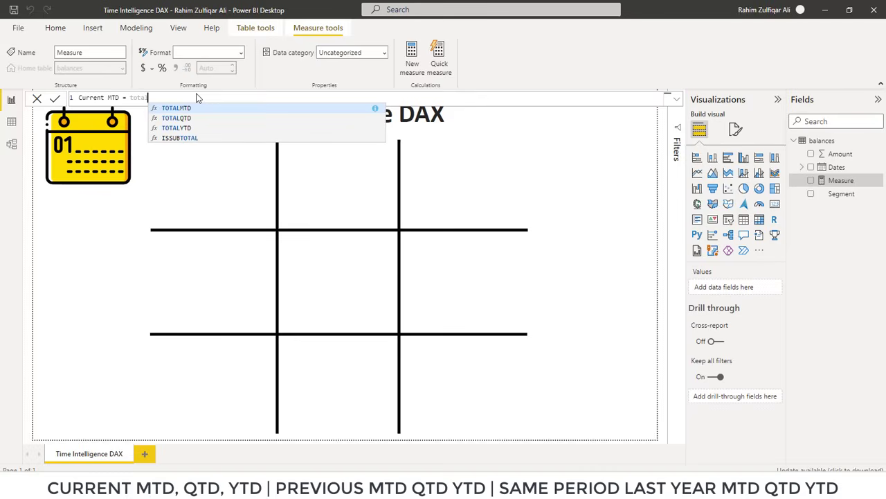
pyautogui.press('Tab')
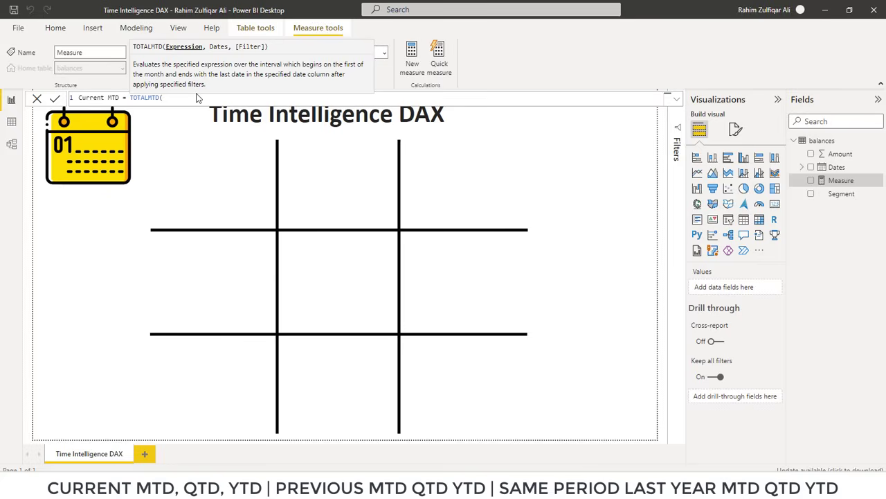
pyautogui.write('SUM(')
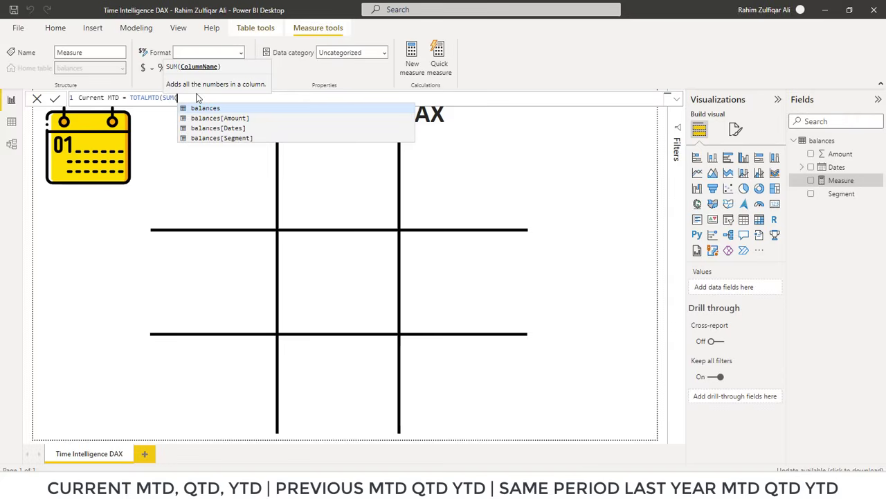
pyautogui.press('Down')
pyautogui.press('Tab')
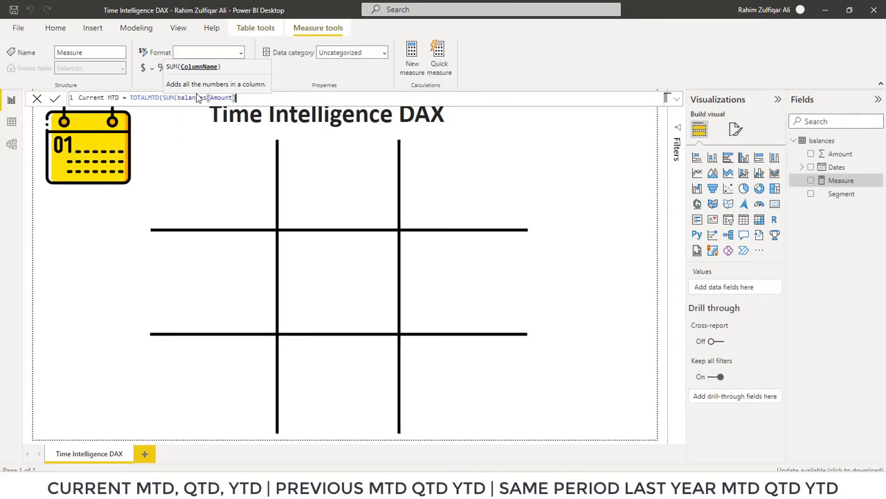
pyautogui.write(')')
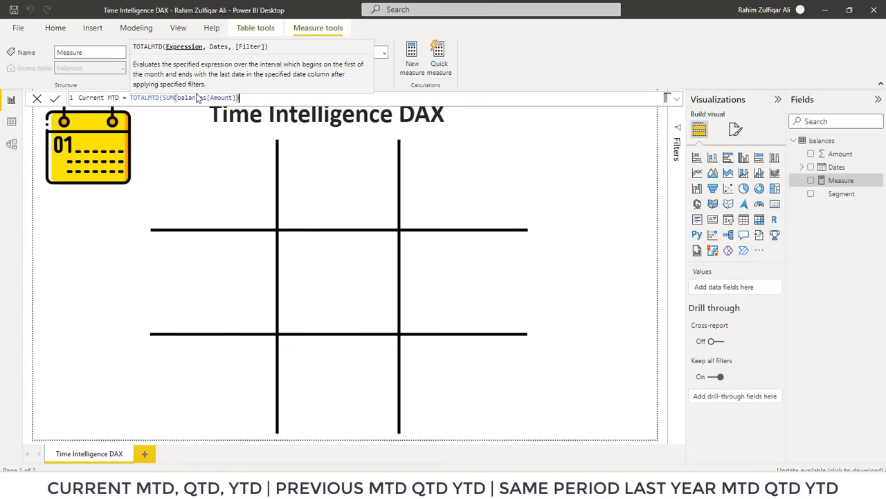
pyautogui.press('Escape')
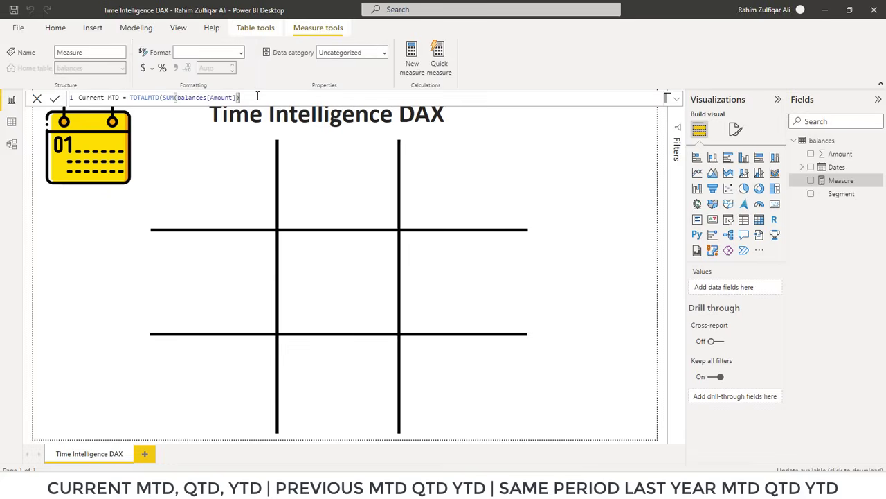
# - Define the new measure as TotalSales = SUM(balances[Amount])
pyautogui.click(119, 98)
pyautogui.hotkey('shift', 'Home')
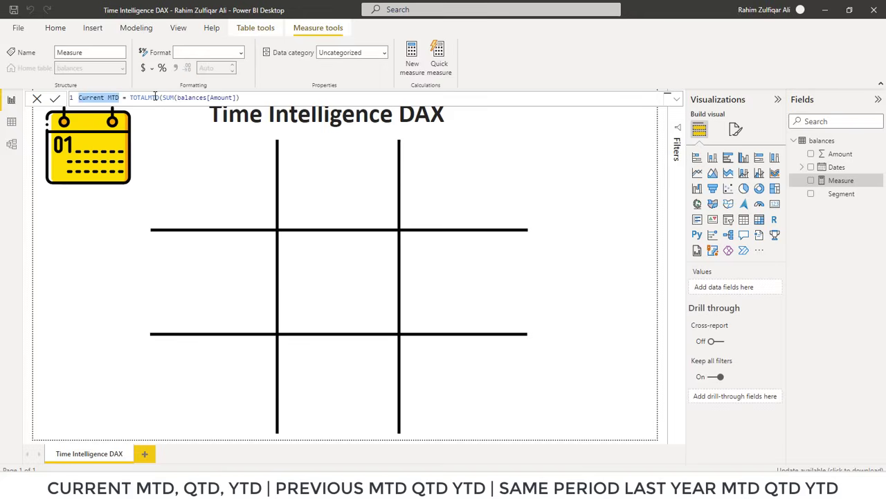
pyautogui.write('TotalSales')
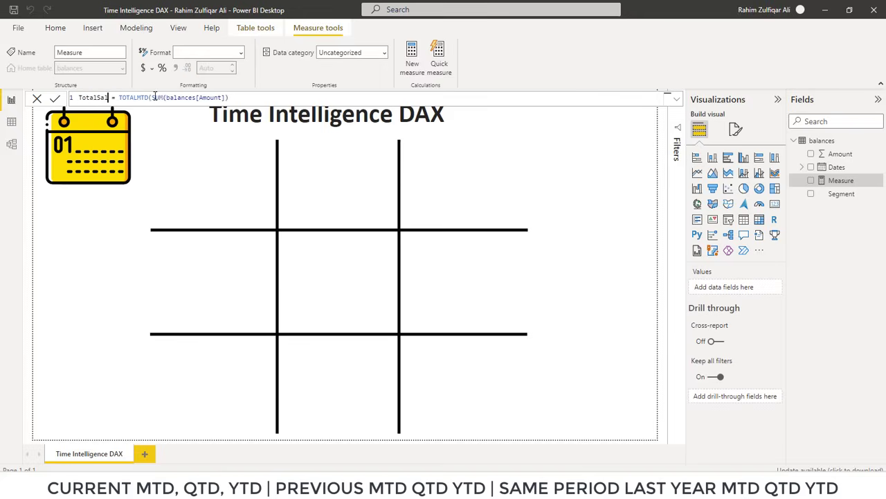
pyautogui.hotkey('shift', 'Right')
pyautogui.hotkey('shift', 'Right')
pyautogui.hotkey('shift', 'Right')
pyautogui.hotkey('shift', 'Right')
pyautogui.hotkey('shift', 'Right')
pyautogui.hotkey('shift', 'Right')
pyautogui.hotkey('shift', 'Right')
pyautogui.hotkey('shift', 'Right')
pyautogui.hotkey('shift', 'Right')
pyautogui.hotkey('shift', 'Right')
pyautogui.hotkey('shift', 'Right')
pyautogui.hotkey('shift', 'Right')
pyautogui.hotkey('shift', 'Right')
pyautogui.hotkey('shift', 'Right')
pyautogui.hotkey('shift', 'Right')
pyautogui.hotkey('shift', 'Right')
pyautogui.hotkey('shift', 'Right')
pyautogui.hotkey('shift', 'Right')
pyautogui.hotkey('shift', 'Right')
pyautogui.hotkey('shift', 'Right')
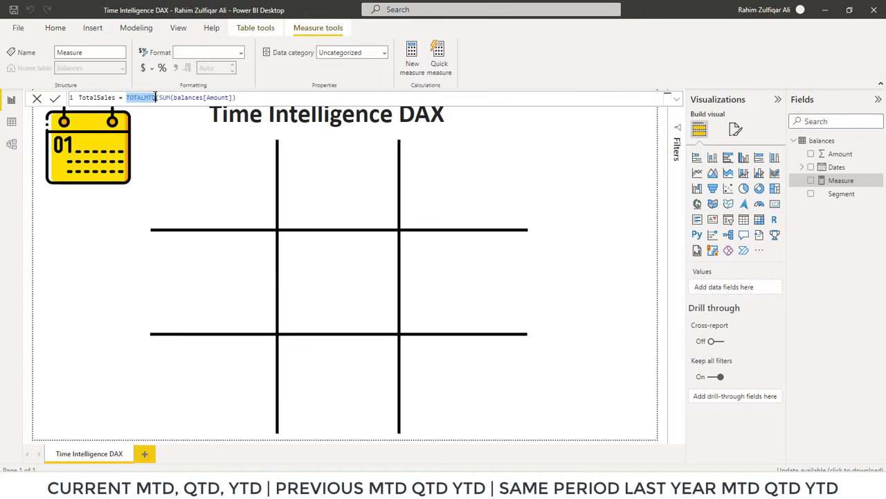
pyautogui.write('sum')
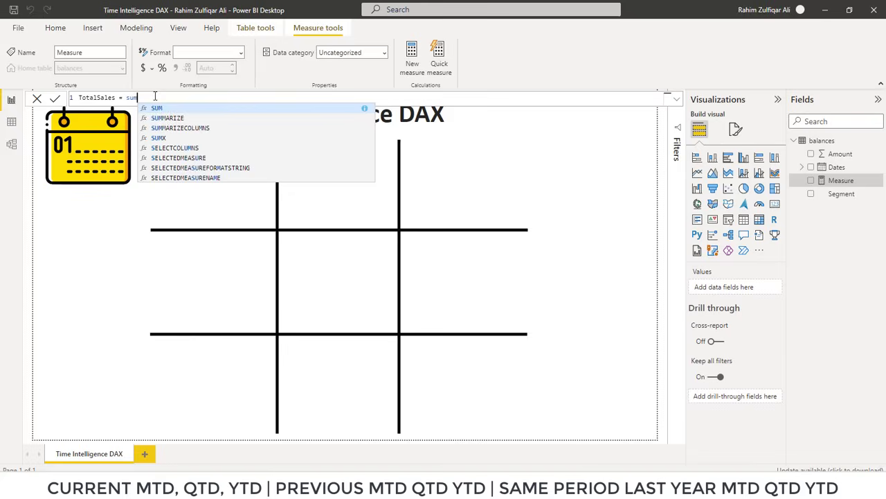
pyautogui.press('Tab')
pyautogui.press('Down')
pyautogui.press('Tab')
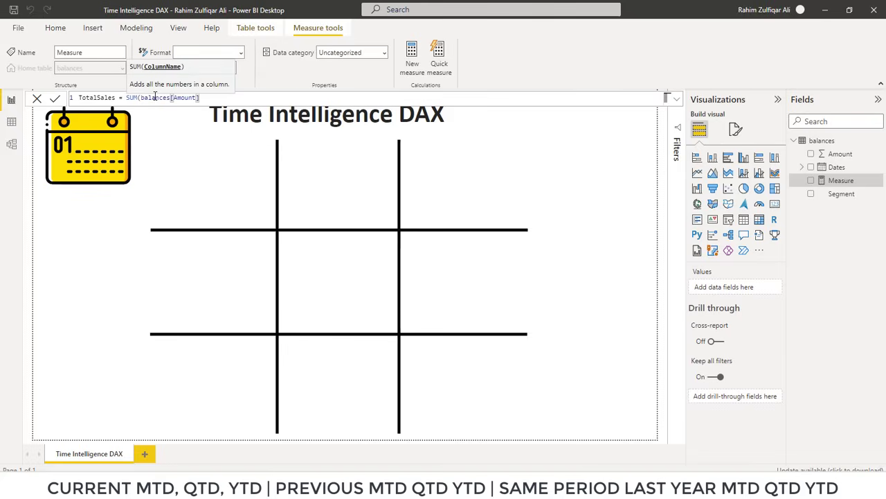
pyautogui.write(')')
pyautogui.press('Return')
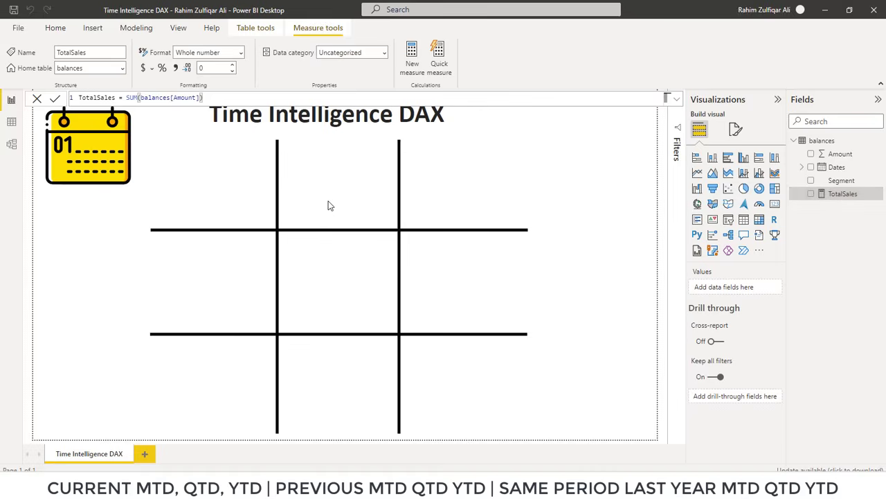
# - Add a new measure named Current MTD that starts with TOTALMTD and uses [TotalSales] as its expression
pyautogui.click(590, 208)
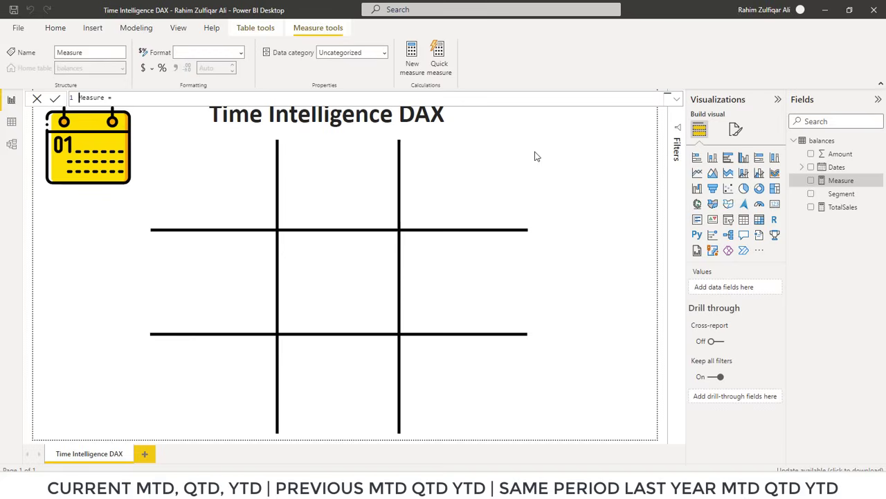
pyautogui.write('Current MTD = tot')
pyautogui.press('Tab')
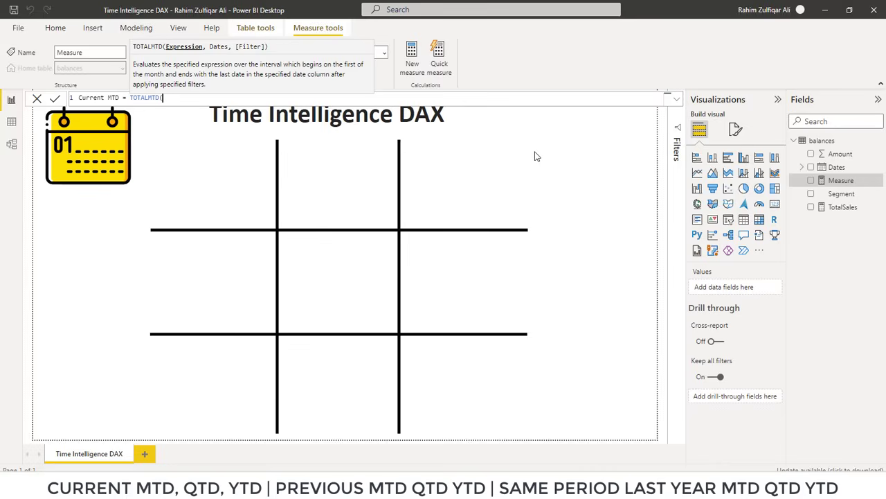
pyautogui.write('sum')
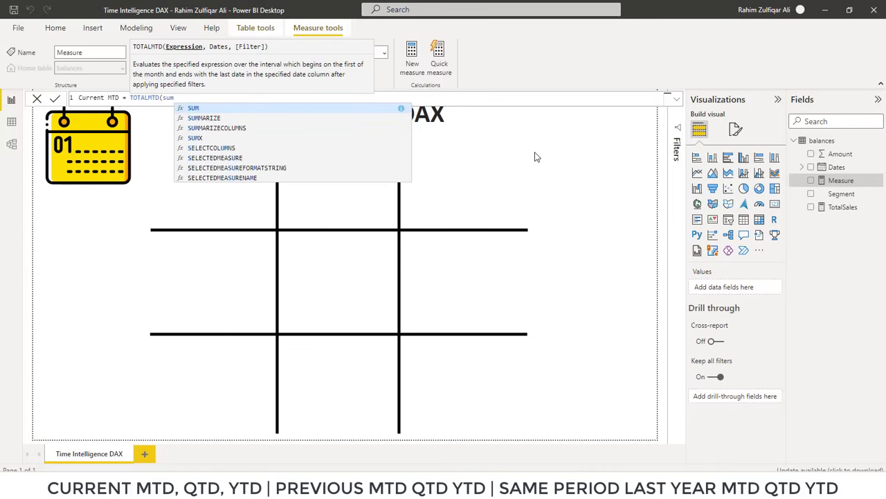
pyautogui.press('BackSpace')
pyautogui.press('BackSpace')
pyautogui.press('BackSpace')
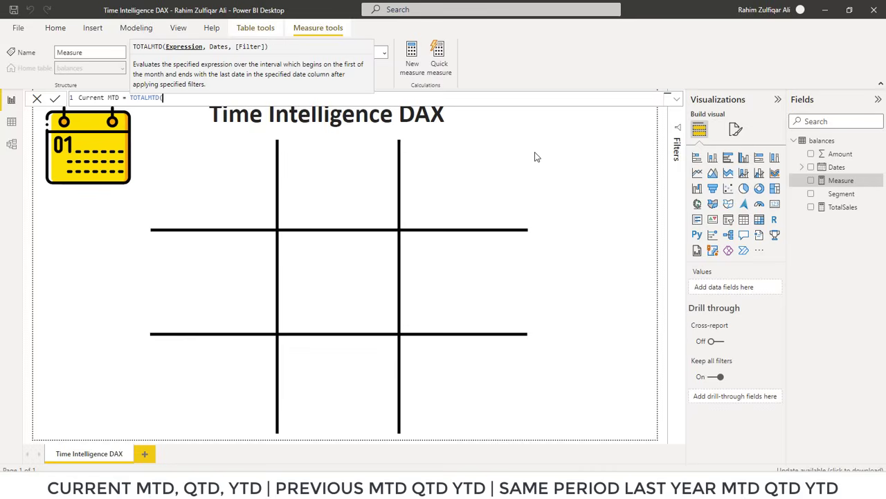
pyautogui.write('[')
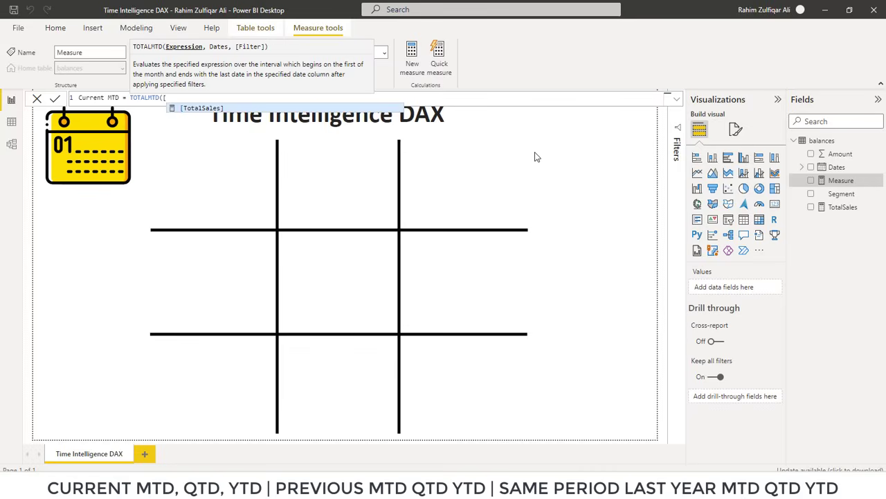
pyautogui.press('Tab')
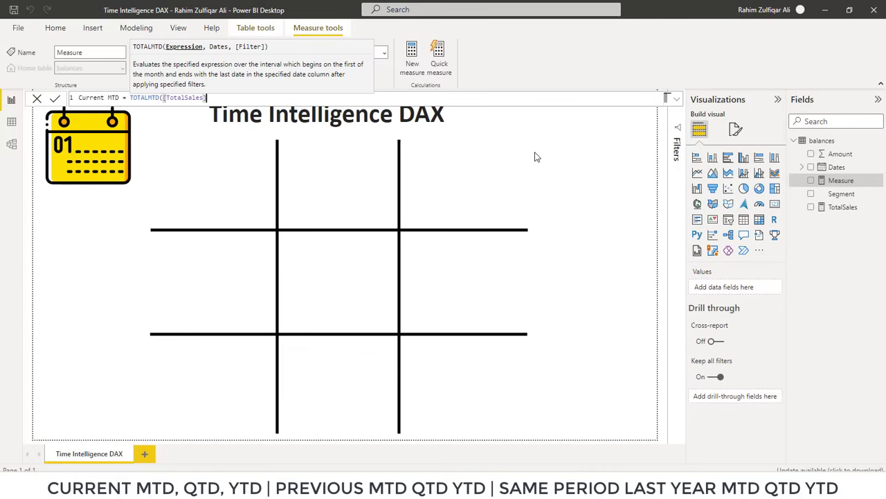
pyautogui.write(',')
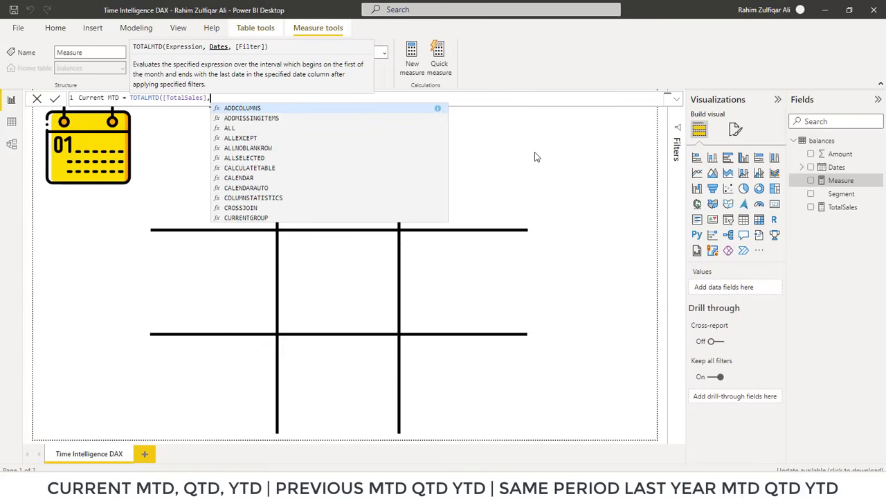
# - Complete the Current MTD formula with DATESMTD(balances[Dates]) as the dates argument and commit the measure
pyautogui.write('dates')
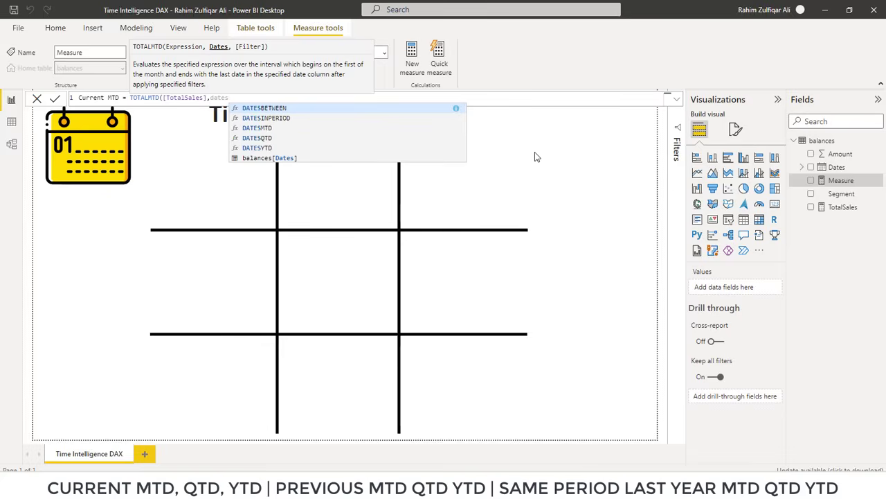
pyautogui.press('Down')
pyautogui.press('Down')
pyautogui.press('Tab')
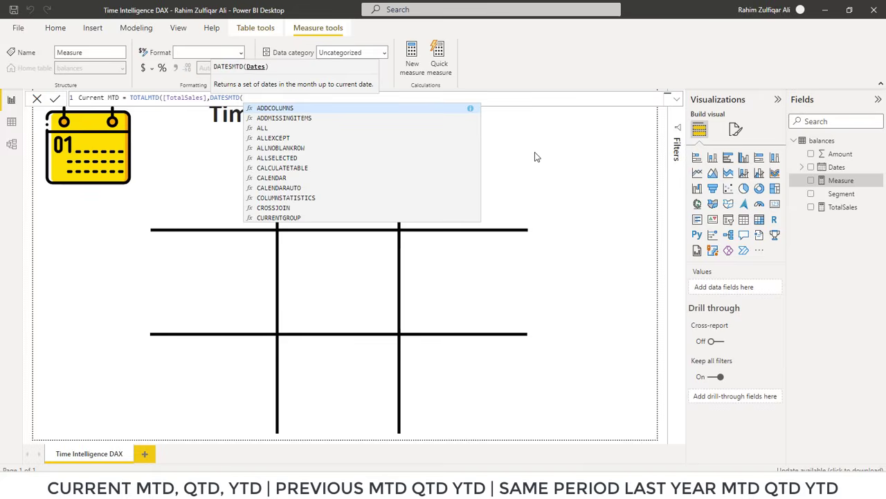
pyautogui.write('bal')
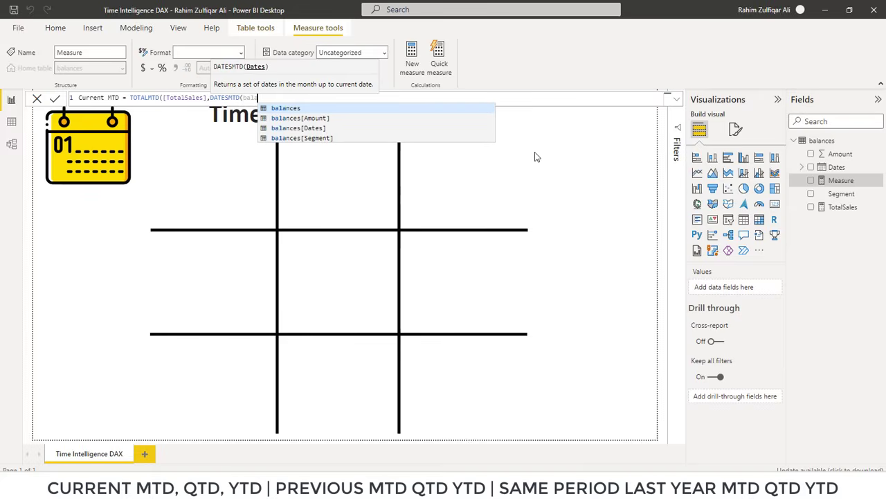
pyautogui.press('Down')
pyautogui.press('Down')
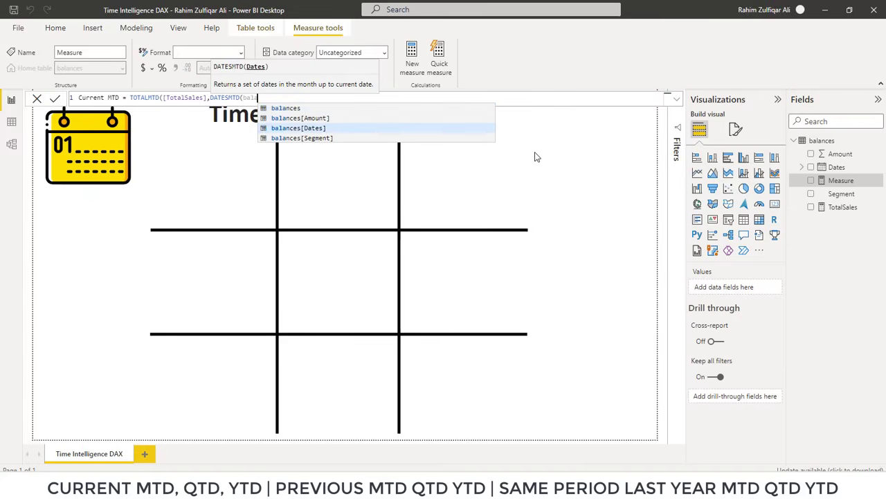
pyautogui.press('Tab')
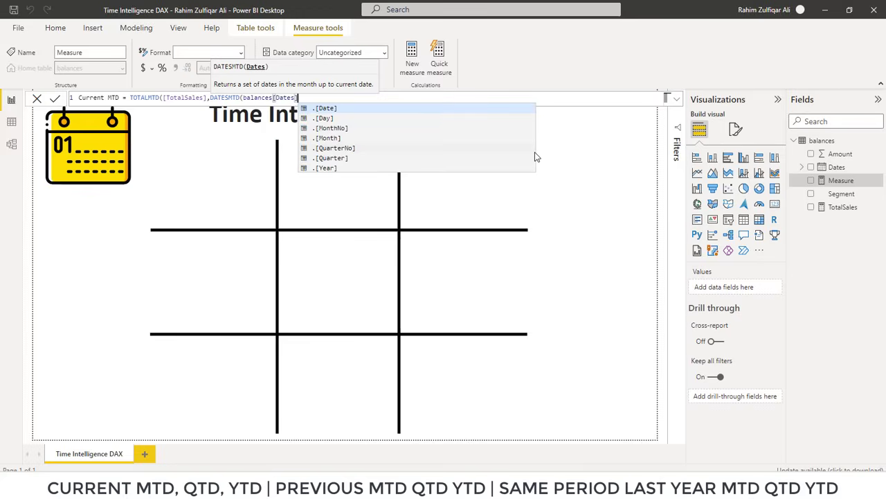
pyautogui.write('))')
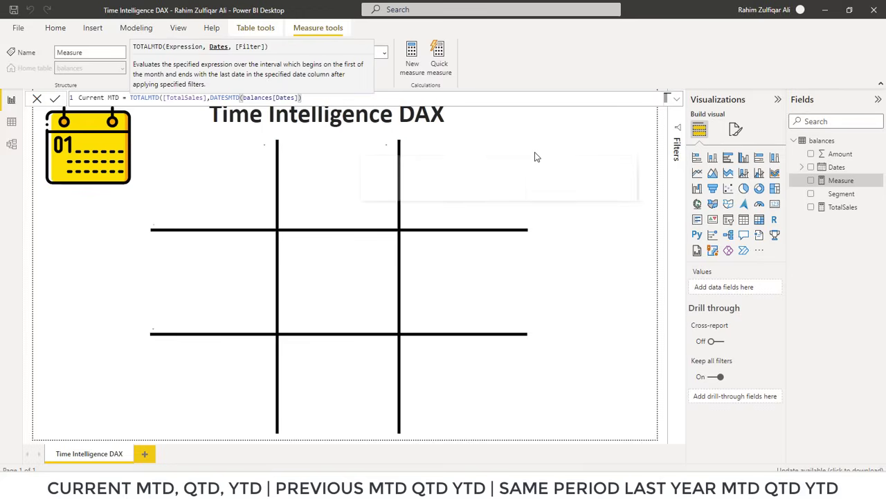
pyautogui.press('Return')
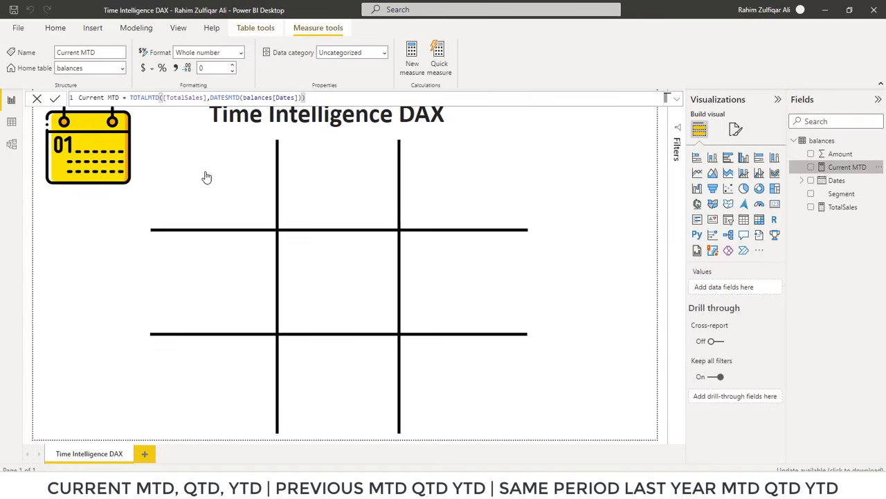
# - Show Current MTD in a card visual placed in the upper-left cell of the report's grid
pyautogui.moveTo(847, 167); pyautogui.dragTo(201, 179)
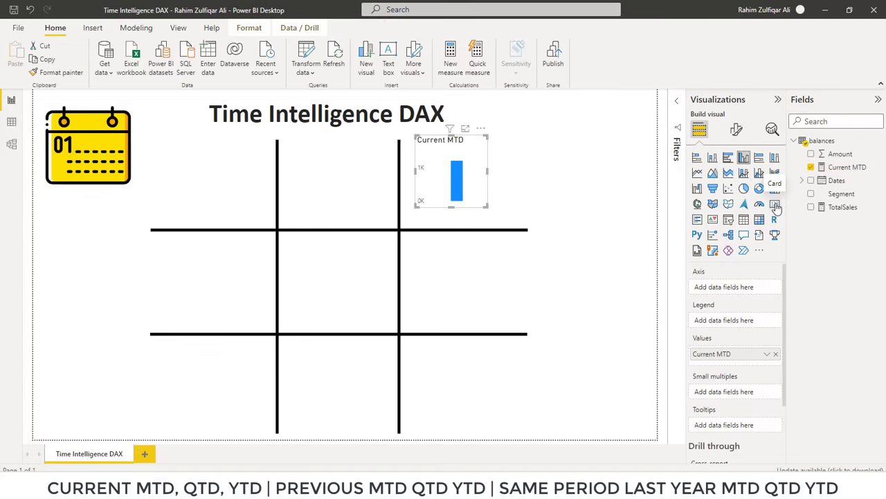
pyautogui.click(776, 206)
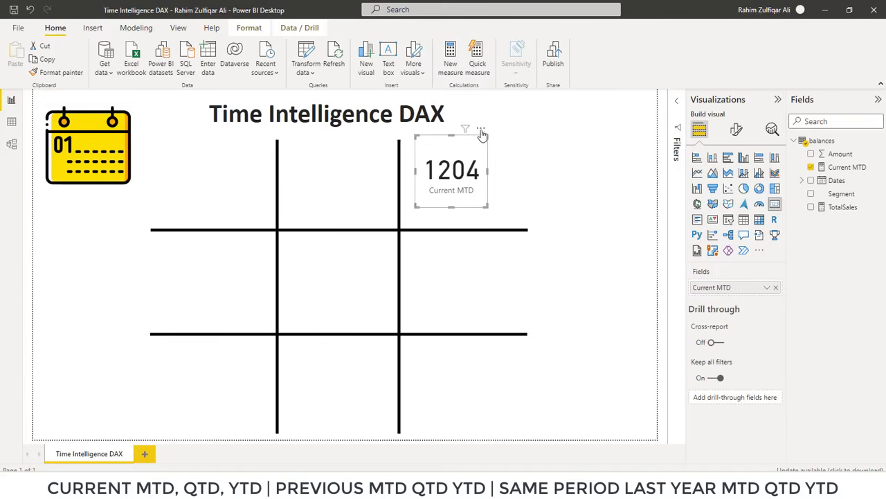
pyautogui.moveTo(447, 147); pyautogui.dragTo(246, 141)
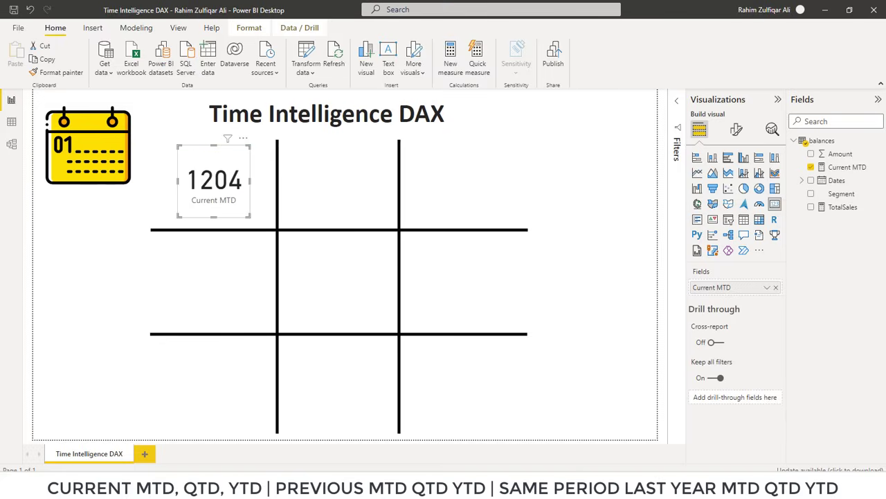
# - Switch to the Excel workbook and locate the 12/1/2020 row in the Dates column near the table's end
pyautogui.click(297, 484)
pyautogui.click(160, 307)
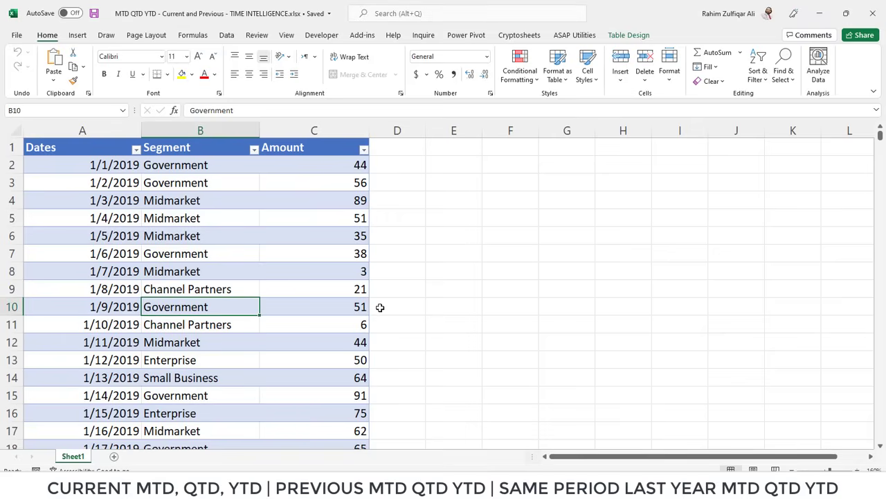
pyautogui.hotkey('ctrl', 'Down')
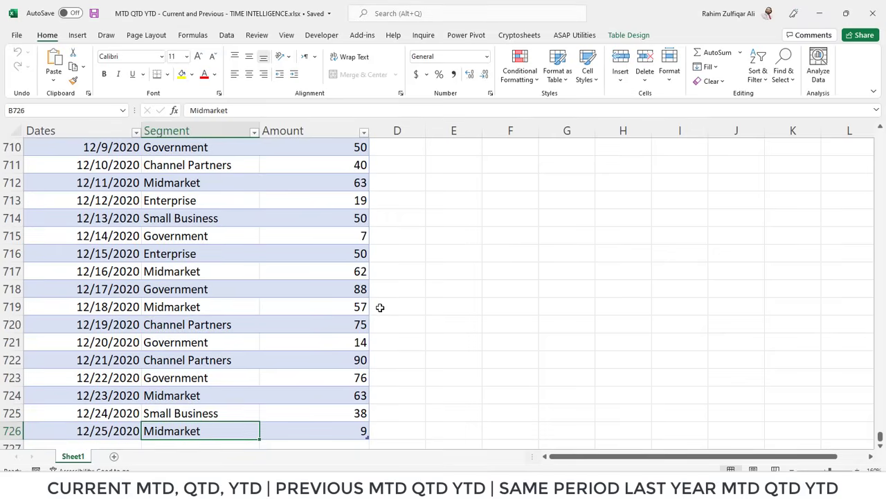
pyautogui.press('Up')
pyautogui.press('Up')
pyautogui.press('Up')
pyautogui.press('Up')
pyautogui.press('Up')
pyautogui.press('Up')
pyautogui.press('Up')
pyautogui.press('Up')
pyautogui.press('Up')
pyautogui.press('Up')
pyautogui.press('Up')
pyautogui.press('Up')
pyautogui.press('Up')
pyautogui.press('Up')
pyautogui.press('Up')
pyautogui.press('Up')
pyautogui.press('Up')
pyautogui.press('Up')
pyautogui.press('Up')
pyautogui.press('Up')
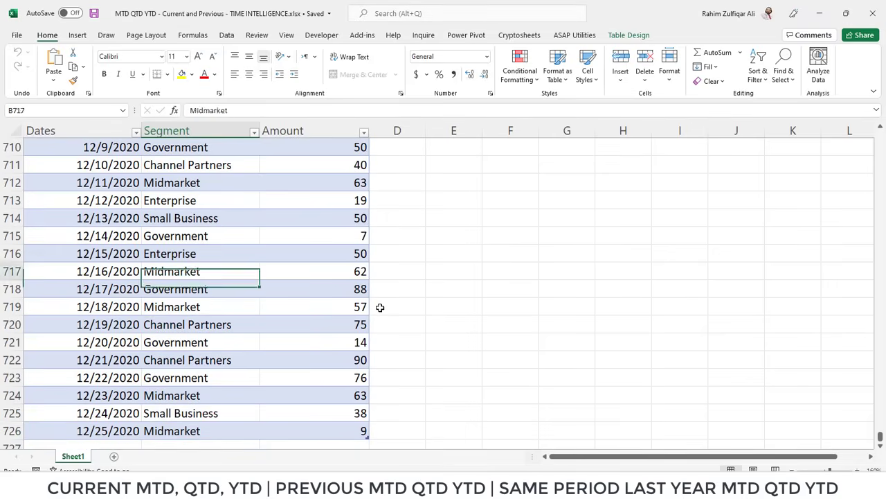
pyautogui.press('Down')
pyautogui.press('Down')
pyautogui.press('Down')
pyautogui.press('Down')
pyautogui.press('Down')
pyautogui.press('Down')
pyautogui.press('Down')
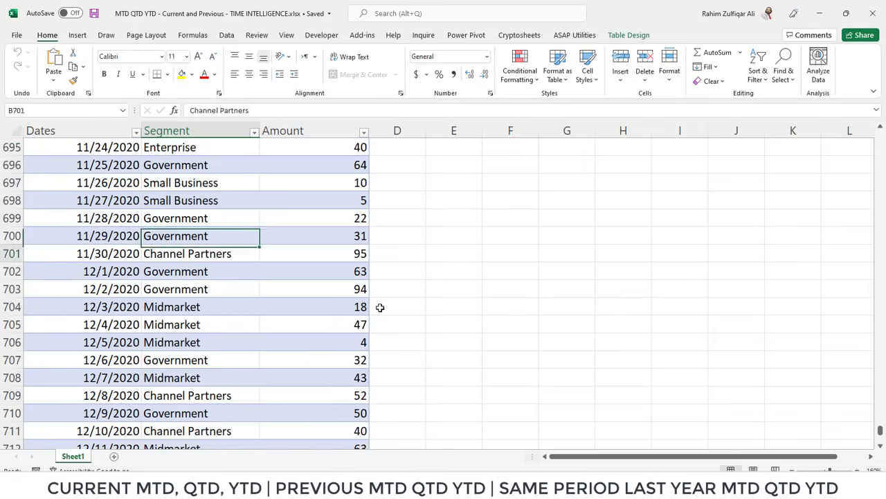
pyautogui.press('Left')
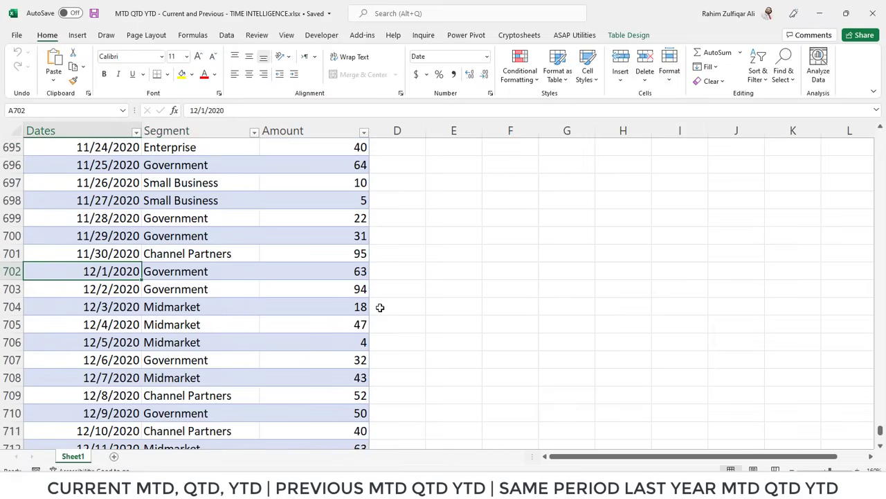
# - Total the December 2020 amounts in cell E702 with =SUM(C702:C726)
pyautogui.press('Right')
pyautogui.press('Right')
pyautogui.press('Left')
pyautogui.press('Left')
pyautogui.press('Right')
pyautogui.press('Right')
pyautogui.press('Right')
pyautogui.press('Right')
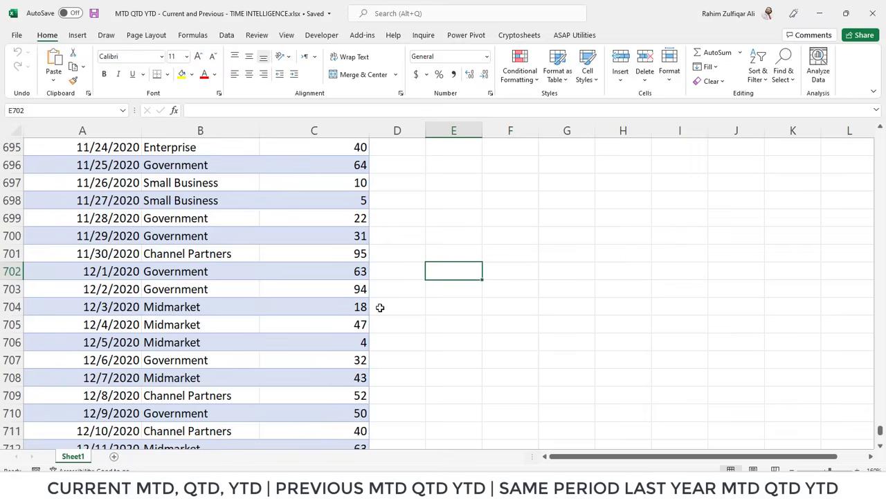
pyautogui.write('=sum')
pyautogui.press('Tab')
pyautogui.press('Left')
pyautogui.press('Left')
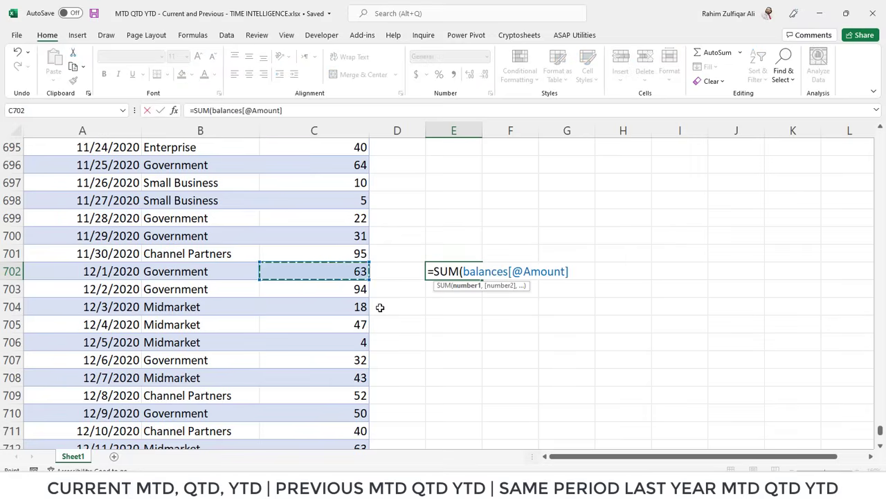
pyautogui.hotkey('shift', 'Down')
pyautogui.hotkey('ctrl', 'shift', 'Down')
pyautogui.hotkey('ctrl', 'Return')
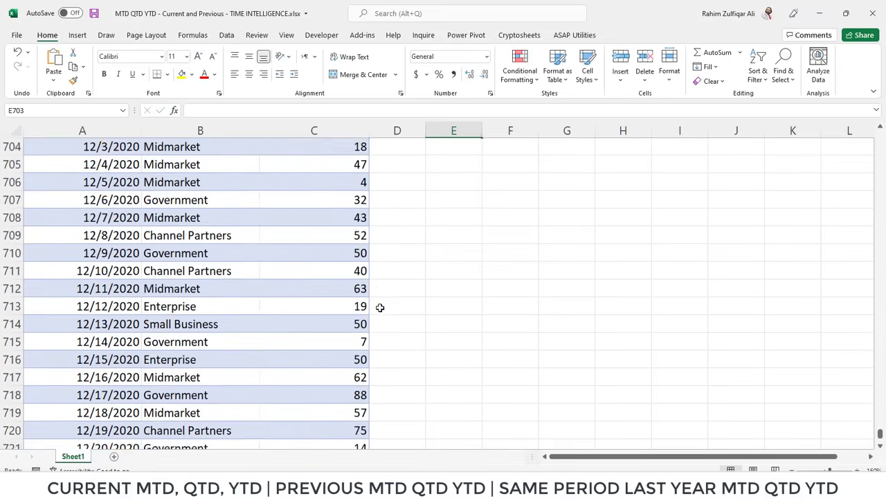
pyautogui.scroll(1, 380, 308)
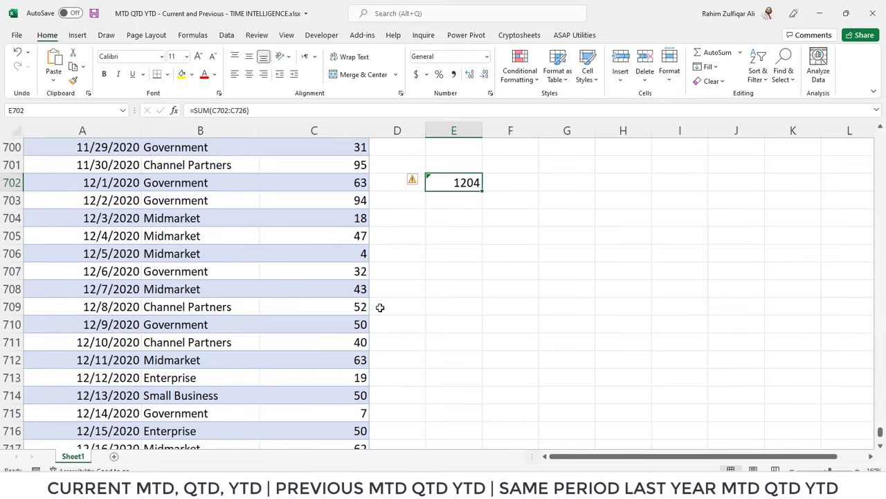
# - Switch to Power BI Desktop and check the Current MTD card and its measure formula against the Excel total
pyautogui.click(466, 486)
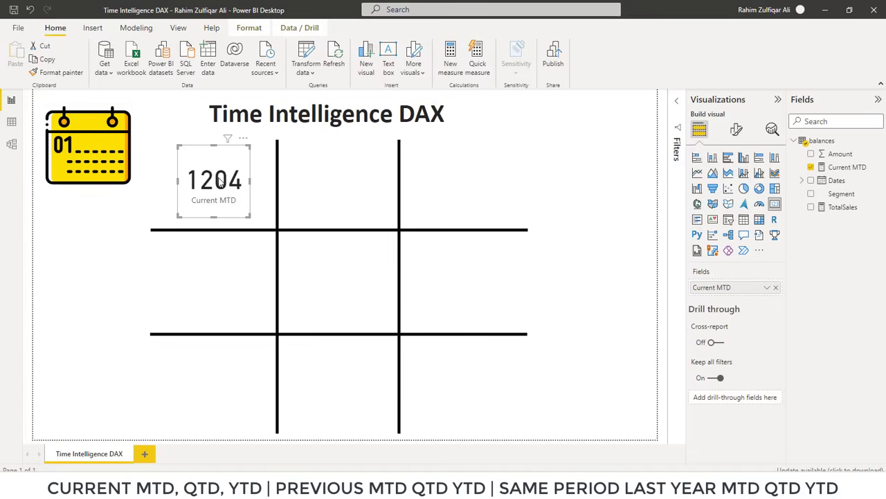
pyautogui.click(846, 167)
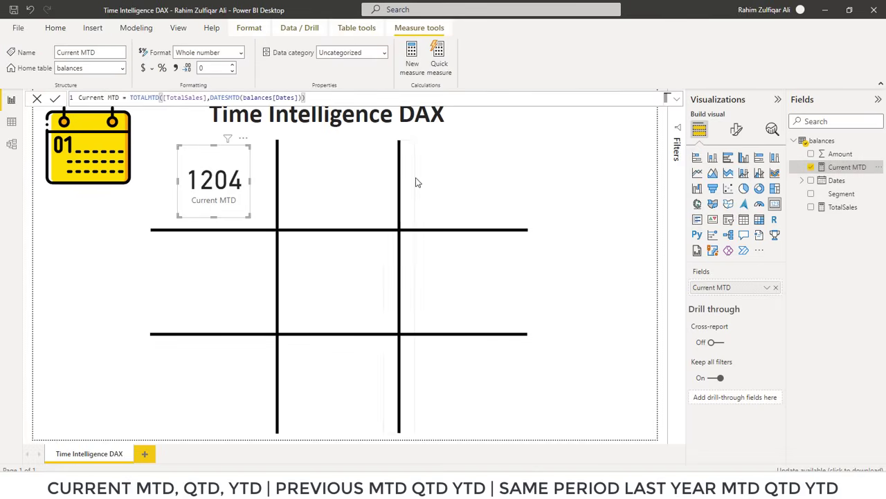
pyautogui.click(338, 178)
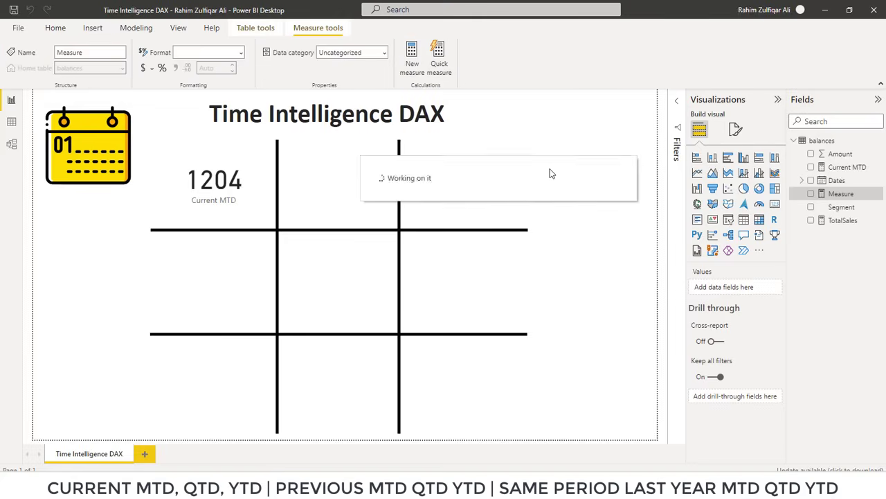
# - Name the new measure Cuurent QTD and start its formula with TOTALQTD, using [TotalSales] as the expression
pyautogui.hotkey('ctrl', 'shift', 'Right')
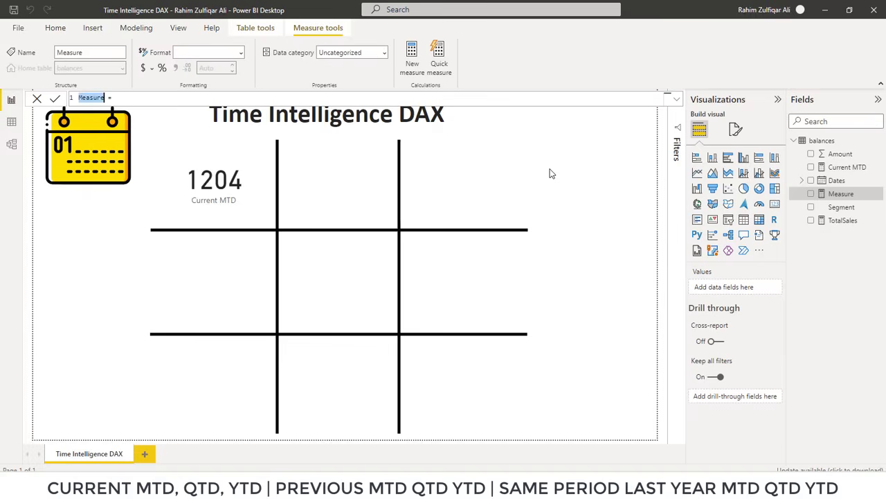
pyautogui.write('Cuurent')
pyautogui.write('tot')
pyautogui.press('Down')
pyautogui.press('Tab')
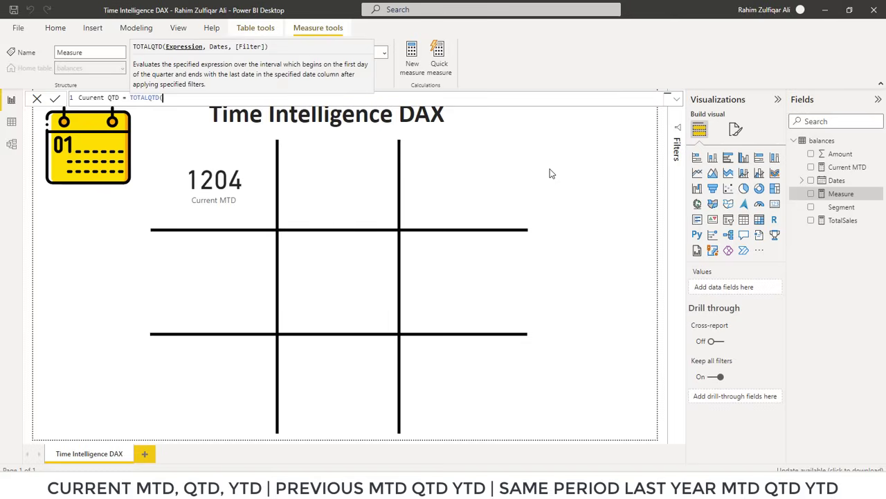
pyautogui.write('[')
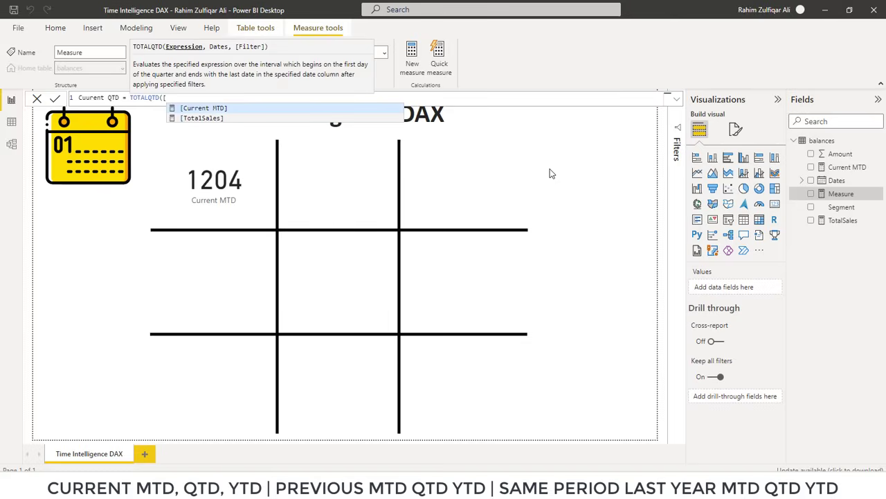
pyautogui.press('Down')
pyautogui.press('Tab')
pyautogui.write(',')
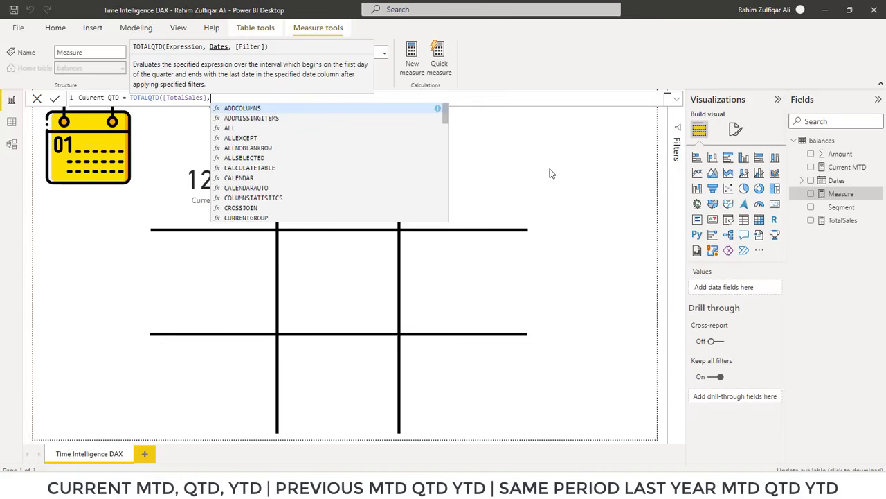
# - Complete the QTD measure's dates argument with DATESQTD(balances[Dates]), close the formula and commit it
pyautogui.write('dates')
pyautogui.press('Down')
pyautogui.press('Down')
pyautogui.press('Down')
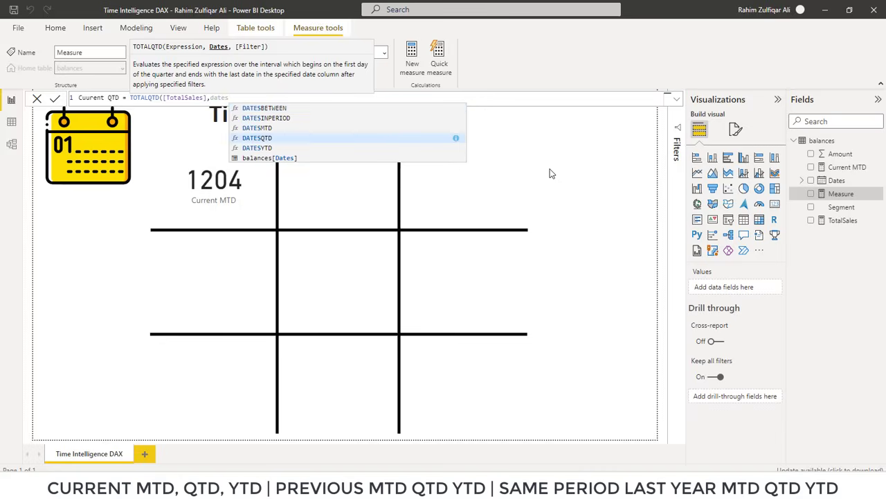
pyautogui.press('Tab')
pyautogui.write('bala')
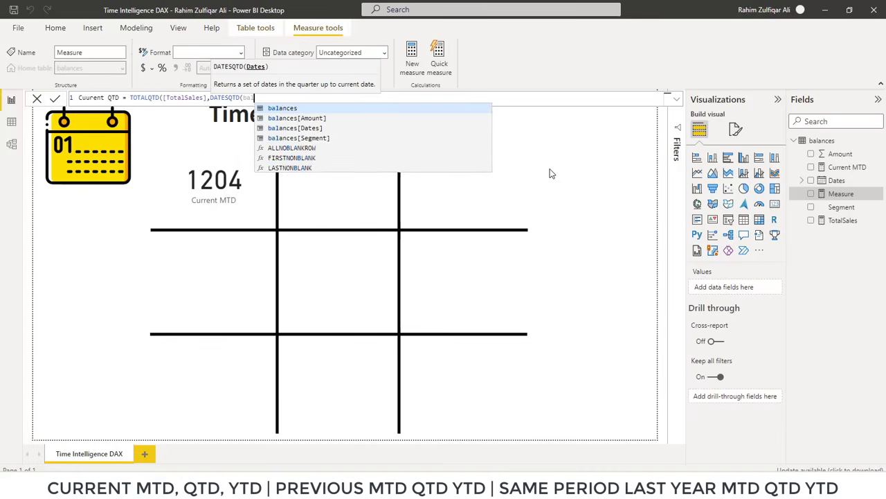
pyautogui.press('Down')
pyautogui.press('Down')
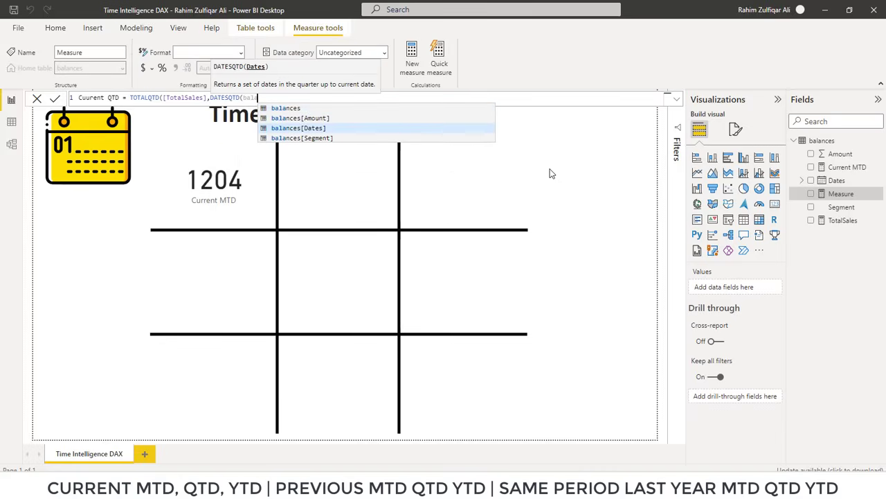
pyautogui.press('Tab')
pyautogui.write(')')
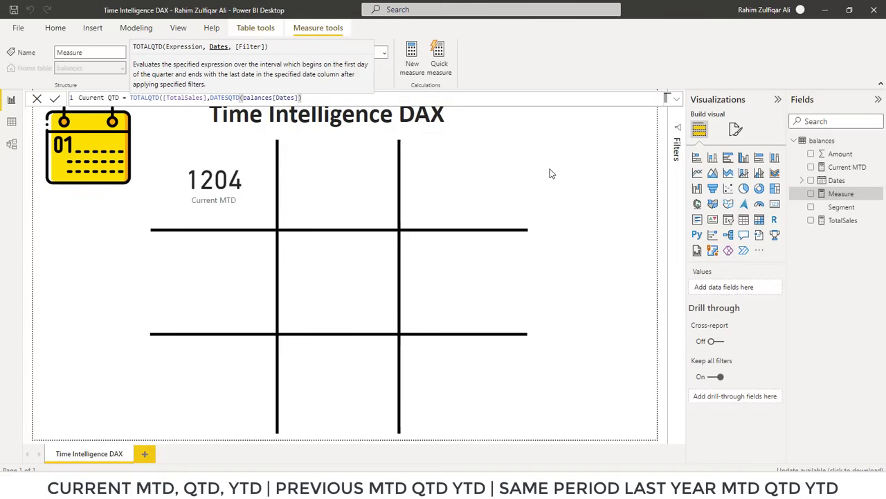
pyautogui.write(')')
pyautogui.press('Return')
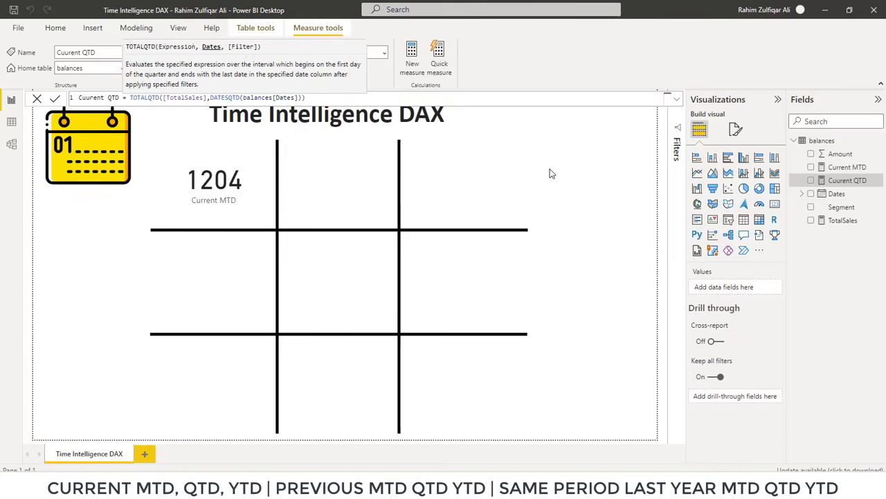
# - Correct the misspelled QTD measure name to Current QTD in its formula and commit it
pyautogui.doubleClick(103, 97)
pyautogui.write('Current')
pyautogui.click(327, 97)
pyautogui.press('Return')
# - Add Current QTD to the report as a card, fitted into the grid cell beside the Current MTD card
pyautogui.moveTo(846, 181); pyautogui.dragTo(531, 174)
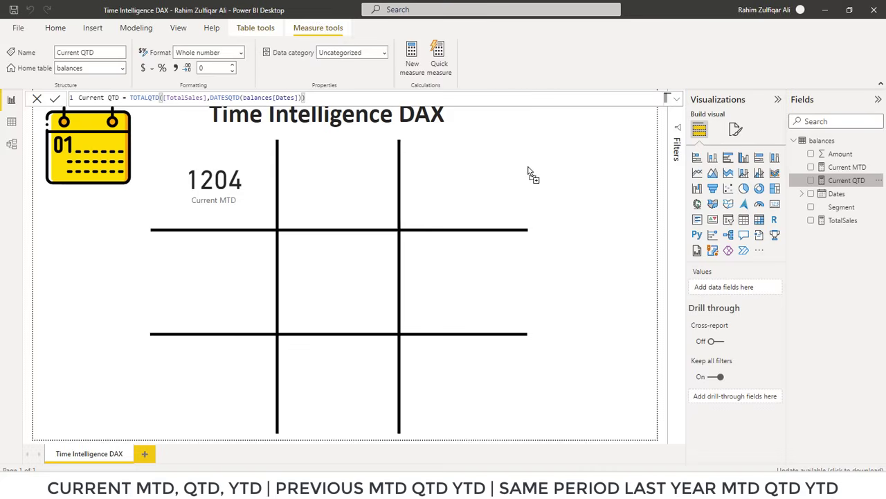
pyautogui.click(775, 204)
pyautogui.moveTo(499, 144); pyautogui.dragTo(360, 148)
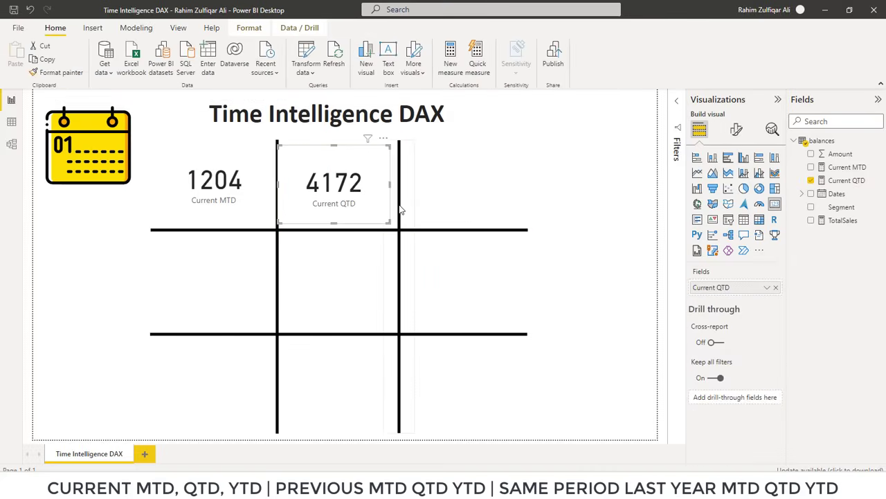
pyautogui.moveTo(389, 222)
pyautogui.mouseDown()
pyautogui.moveTo(360, 201)
pyautogui.moveTo(396, 214)
pyautogui.mouseUp()
pyautogui.click(483, 190)
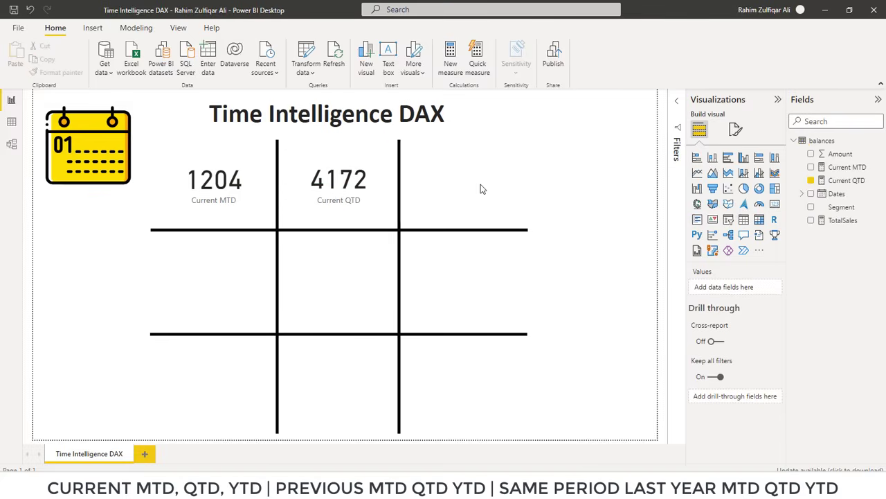
# - Switch to the Excel workbook and clear the December total from cell E702
pyautogui.hotkey('alt', 'Tab')
pyautogui.click(451, 189)
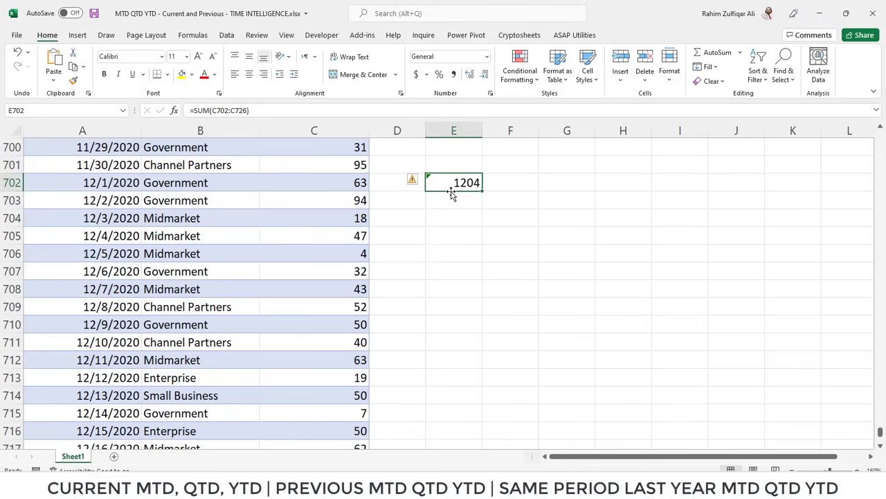
pyautogui.press('Delete')
# - Total the amounts from 10/1/2020 to the table's end in cell E641 with =SUM(C641:C726)
pyautogui.press('Up')
pyautogui.press('Up')
pyautogui.press('Up')
pyautogui.press('Up')
pyautogui.press('Up')
pyautogui.press('Up')
pyautogui.press('Up')
pyautogui.press('Up')
pyautogui.press('Up')
pyautogui.press('Up')
pyautogui.press('Up')
pyautogui.press('Up')
pyautogui.press('Up')
pyautogui.press('Up')
pyautogui.press('Up')
pyautogui.press('Up')
pyautogui.press('Up')
pyautogui.press('Up')
pyautogui.press('Up')
pyautogui.press('Up')
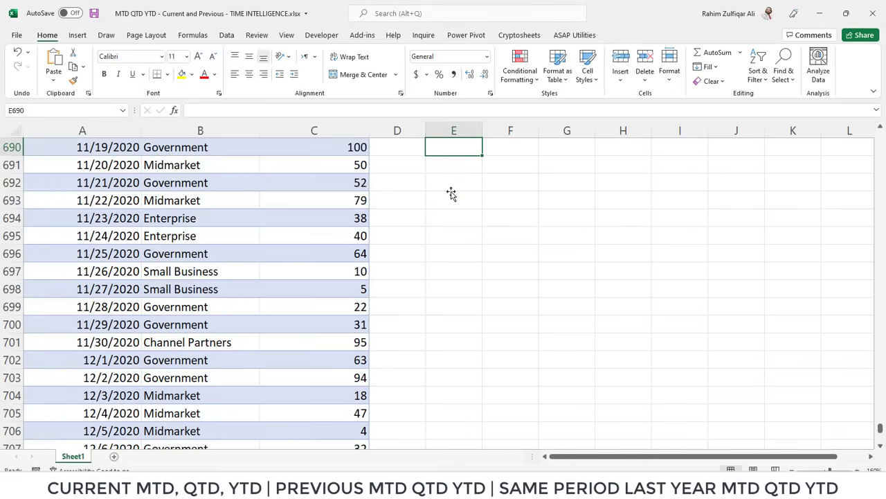
pyautogui.press('Up')
pyautogui.press('Up')
pyautogui.press('Up')
pyautogui.press('Up')
pyautogui.press('Up')
pyautogui.press('Up')
pyautogui.press('Up')
pyautogui.press('Up')
pyautogui.press('Up')
pyautogui.press('Up')
pyautogui.press('Up')
pyautogui.press('Up')
pyautogui.press('Up')
pyautogui.press('Up')
pyautogui.press('Up')
pyautogui.press('Up')
pyautogui.press('Up')
pyautogui.press('Up')
pyautogui.press('Up')
pyautogui.press('Up')
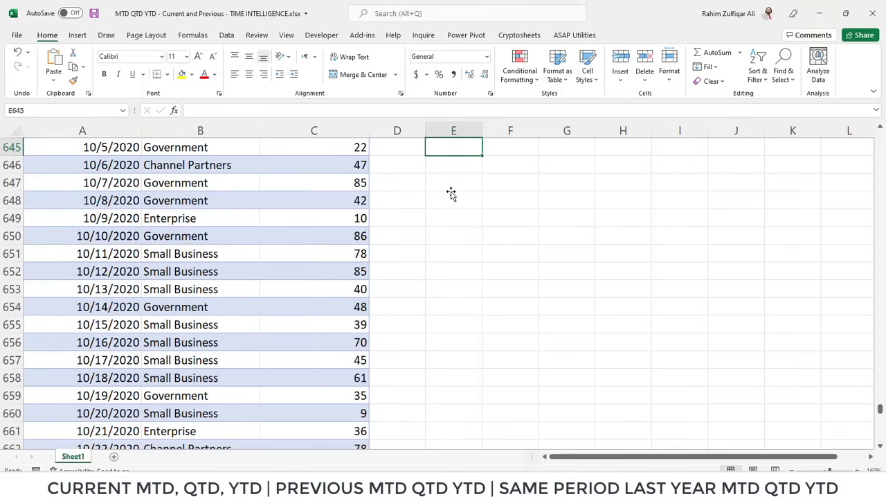
pyautogui.press('Up')
pyautogui.press('Up')
pyautogui.press('Up')
pyautogui.press('Up')
pyautogui.press('Up')
pyautogui.press('Up')
pyautogui.press('Up')
pyautogui.press('Up')
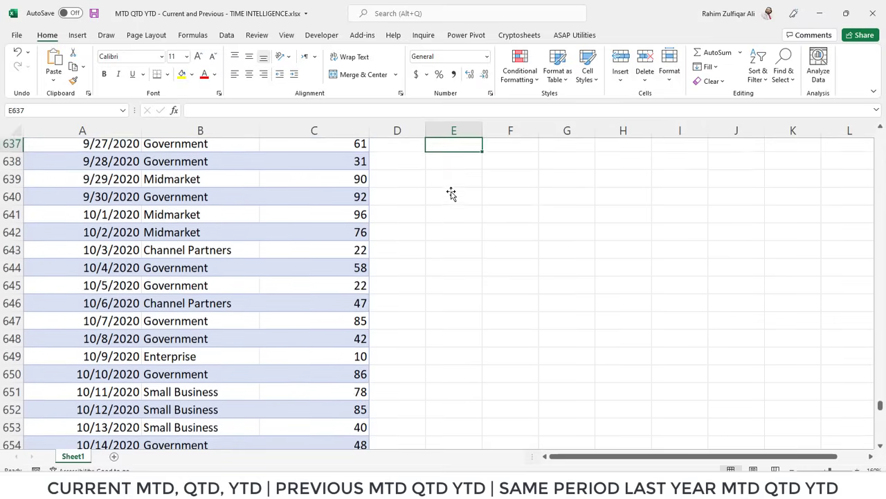
pyautogui.press('Down')
pyautogui.press('Down')
pyautogui.press('Down')
pyautogui.press('Down')
pyautogui.write('=su')
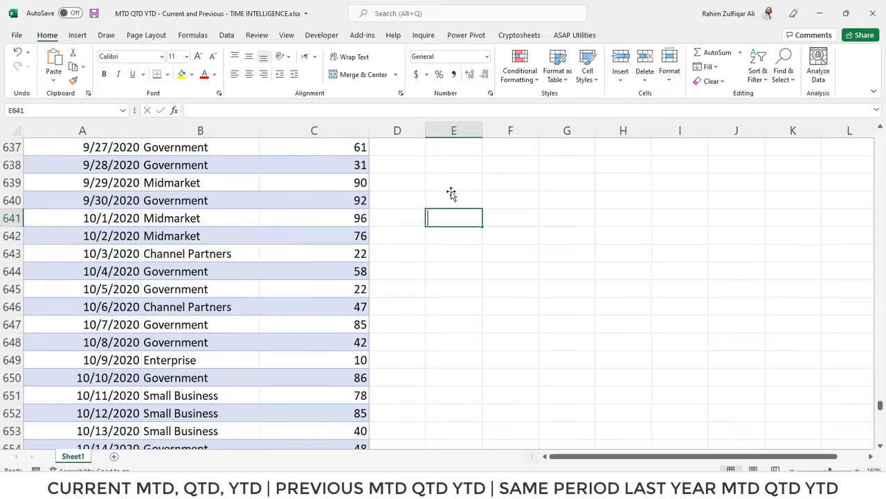
pyautogui.write('m(')
pyautogui.press('Left')
pyautogui.press('Left')
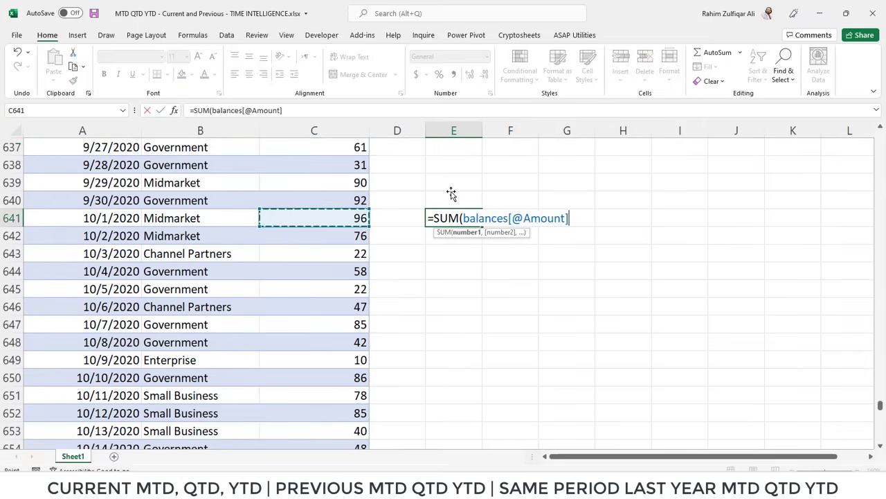
pyautogui.hotkey('ctrl', 'shift', 'Down')
pyautogui.hotkey('ctrl', 'Return')
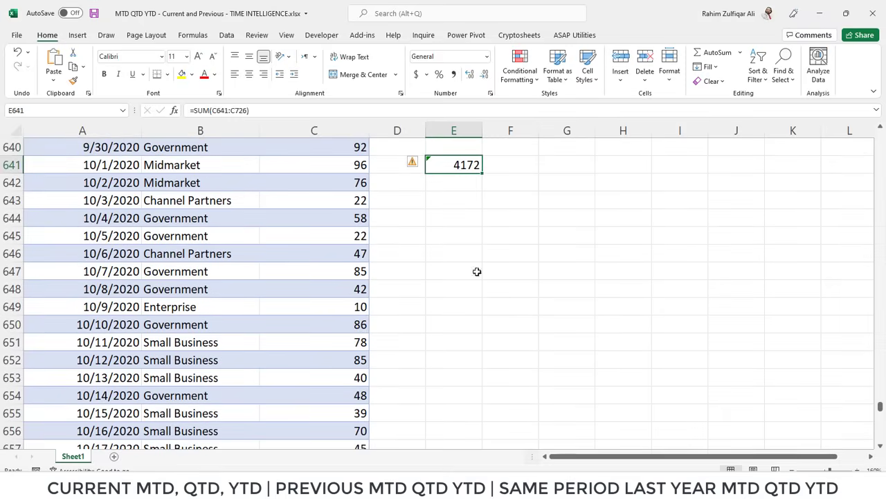
# - Switch to Power BI Desktop, name a new measure Current YTD and start its formula with TOTALYTD, using [TotalSales] as the expression
pyautogui.click(493, 487)
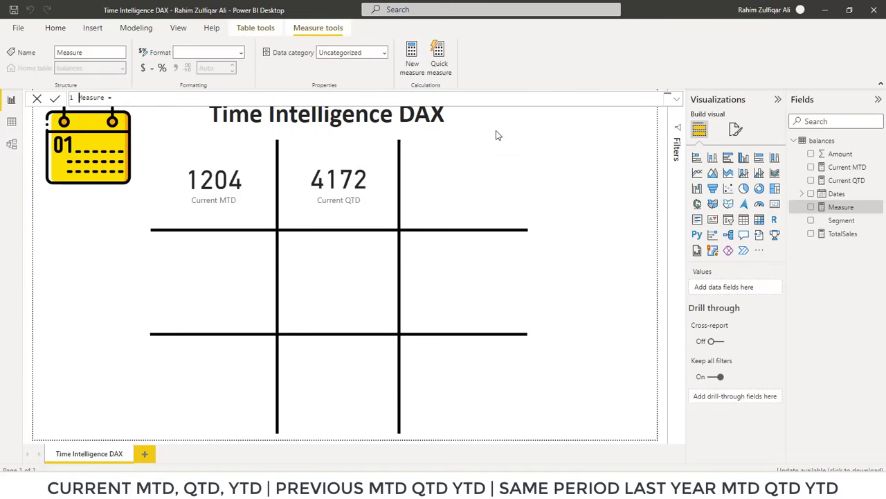
pyautogui.write('Cu')
pyautogui.press('BackSpace')
pyautogui.press('BackSpace')
pyautogui.press('BackSpace')
pyautogui.write('total')
pyautogui.press('Down')
pyautogui.press('Down')
pyautogui.press('Down')
pyautogui.press('Up')
pyautogui.press('Tab')
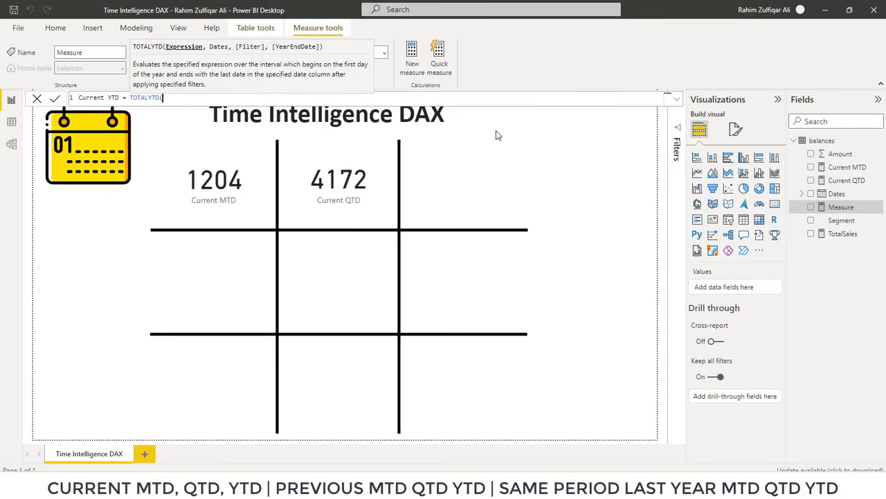
pyautogui.write('[')
pyautogui.press('Down')
pyautogui.press('Down')
pyautogui.press('Tab')
pyautogui.write(',')
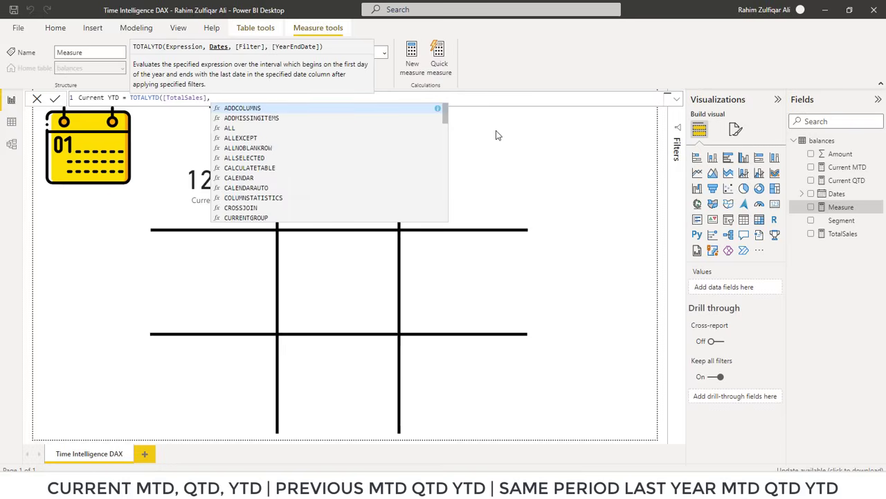
# - Complete the Current YTD measure with DATESYTD(balances[Dates]) as the dates argument and commit the formula
pyautogui.write('dates')
pyautogui.press('Down')
pyautogui.press('Down')
pyautogui.press('Down')
pyautogui.press('Down')
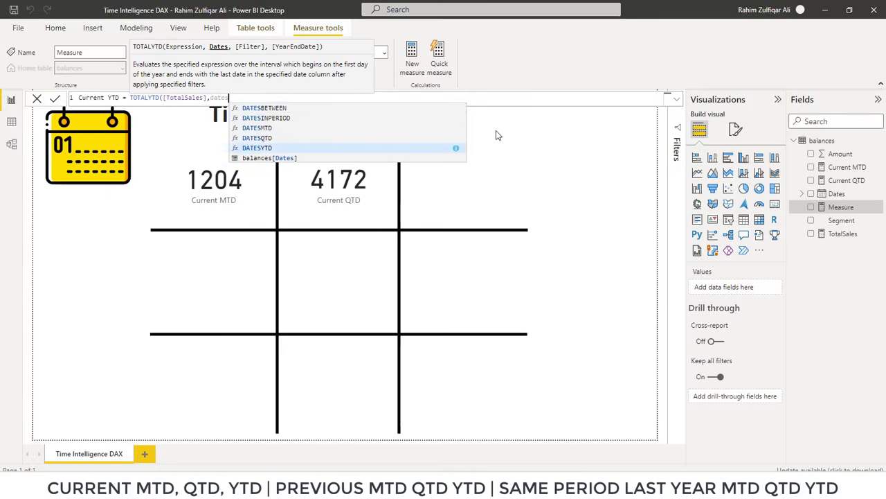
pyautogui.press('Tab')
pyautogui.write('bala')
pyautogui.press('Down')
pyautogui.press('Down')
pyautogui.press('Tab')
pyautogui.write('))')
pyautogui.press('Return')
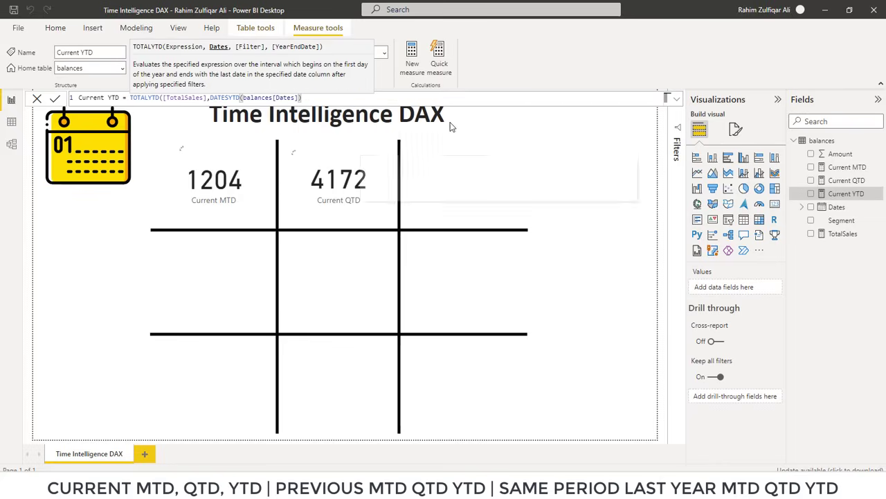
# - Add Current YTD to the report as a card, shrunk to fit the grid cell beside Current QTD
pyautogui.moveTo(841, 197); pyautogui.dragTo(477, 169)
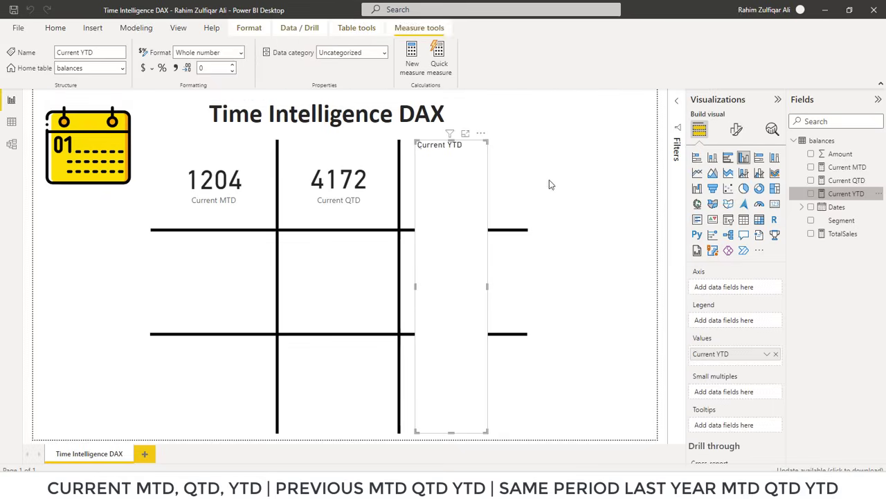
pyautogui.click(775, 204)
pyautogui.moveTo(488, 431); pyautogui.dragTo(506, 205)
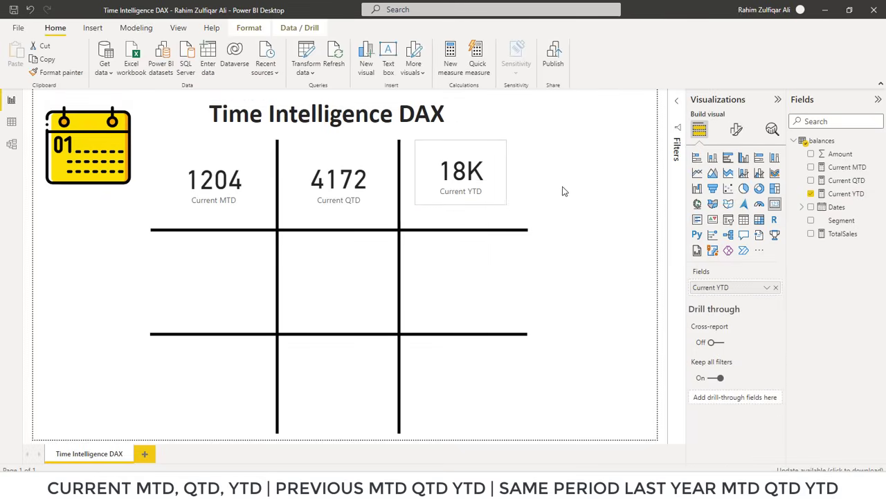
# - Set the Current YTD card's callout display units to None and nudge the card into its grid cell
pyautogui.click(736, 130)
pyautogui.click(721, 204)
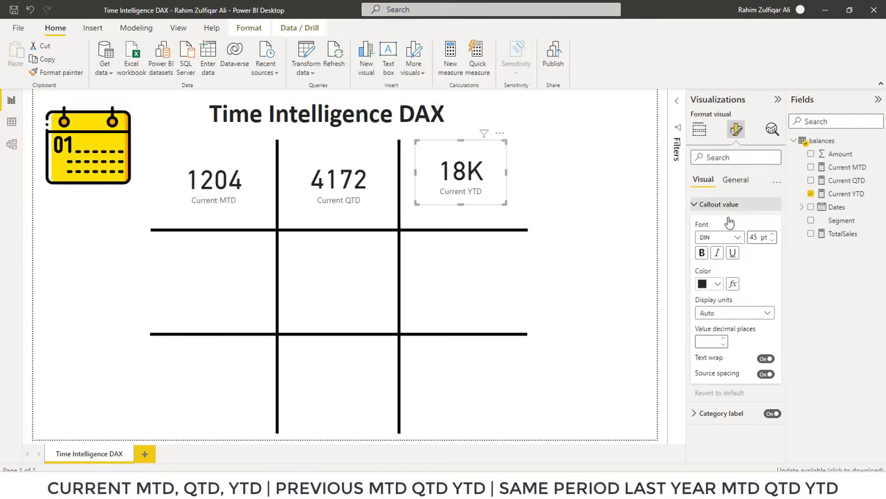
pyautogui.click(735, 314)
pyautogui.click(720, 342)
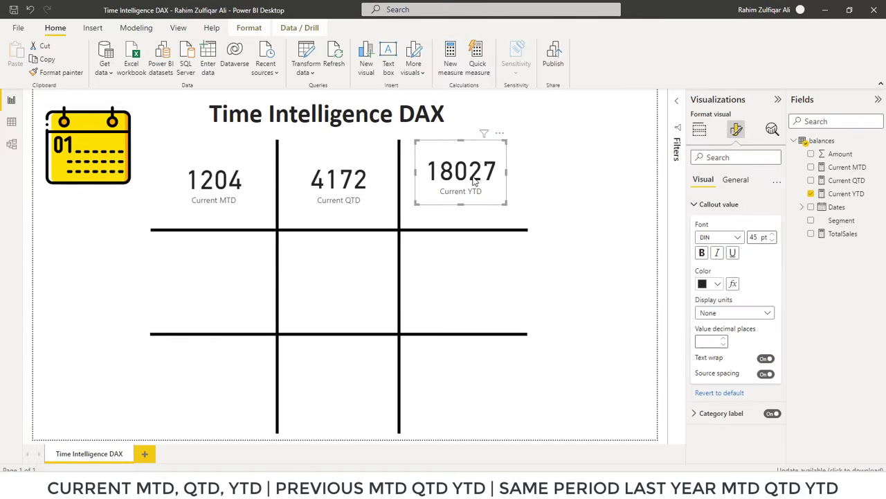
pyautogui.moveTo(474, 178); pyautogui.dragTo(471, 185)
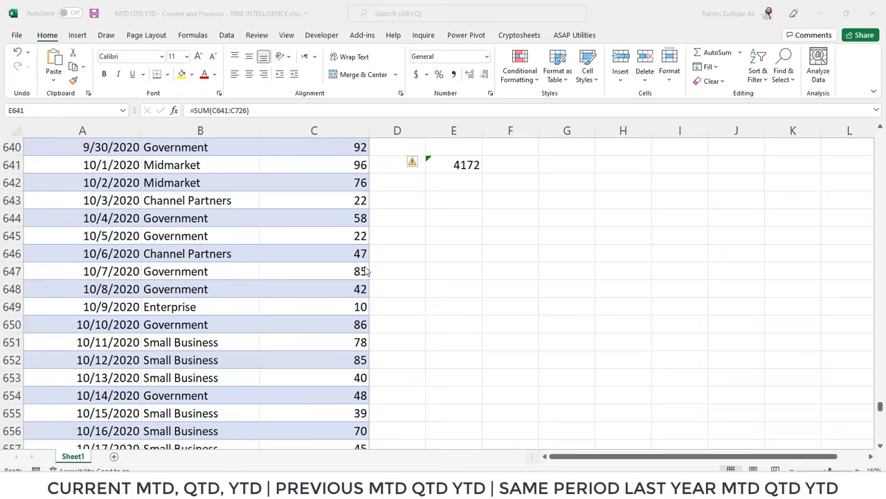
# - Clear the sum in E641 and total the 2020 amounts in E367 with SUM over C367:C726
pyautogui.click(478, 165)
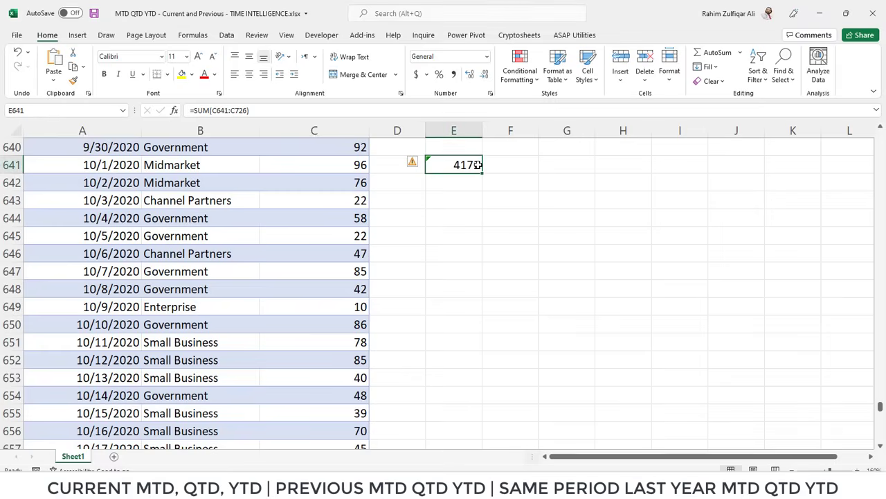
pyautogui.press('Delete')
pyautogui.press('pageup')
pyautogui.press('pageup')
pyautogui.press('pageup')
pyautogui.press('pageup')
pyautogui.press('pageup')
pyautogui.press('pageup')
pyautogui.press('pageup')
pyautogui.press('pageup')
pyautogui.press('pageup')
pyautogui.press('pageup')
pyautogui.press('pageup')
pyautogui.press('pageup')
pyautogui.press('pageup')
pyautogui.press('pageup')
pyautogui.press('pageup')
pyautogui.press('pageup')
pyautogui.press('pageup')
pyautogui.press('pageup')
pyautogui.press('pageup')
pyautogui.press('pageup')
pyautogui.press('pagedown')
pyautogui.press('pagedown')
pyautogui.press('pagedown')
pyautogui.press('pagedown')
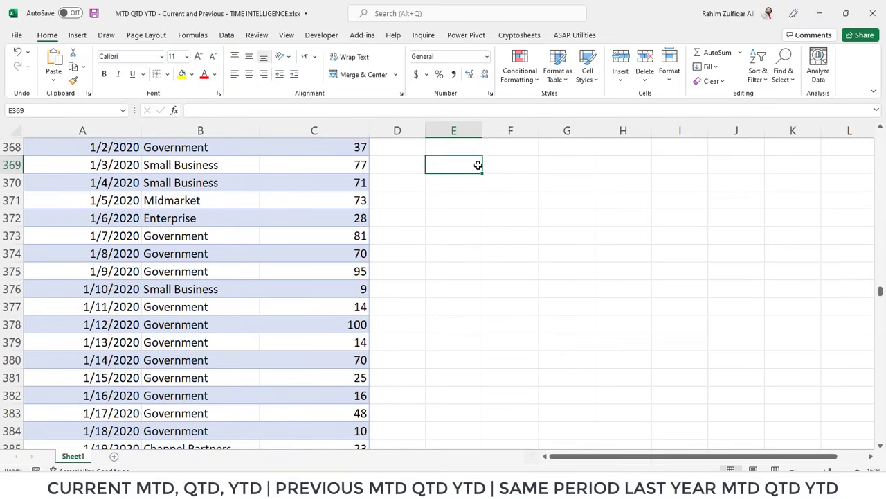
pyautogui.press('Up')
pyautogui.press('Up')
pyautogui.press('Up')
pyautogui.press('Up')
pyautogui.press('Up')
pyautogui.press('Up')
pyautogui.press('Up')
pyautogui.press('Up')
pyautogui.press('Down')
pyautogui.press('Down')
pyautogui.press('Down')
pyautogui.press('Down')
pyautogui.press('Down')
pyautogui.press('Down')
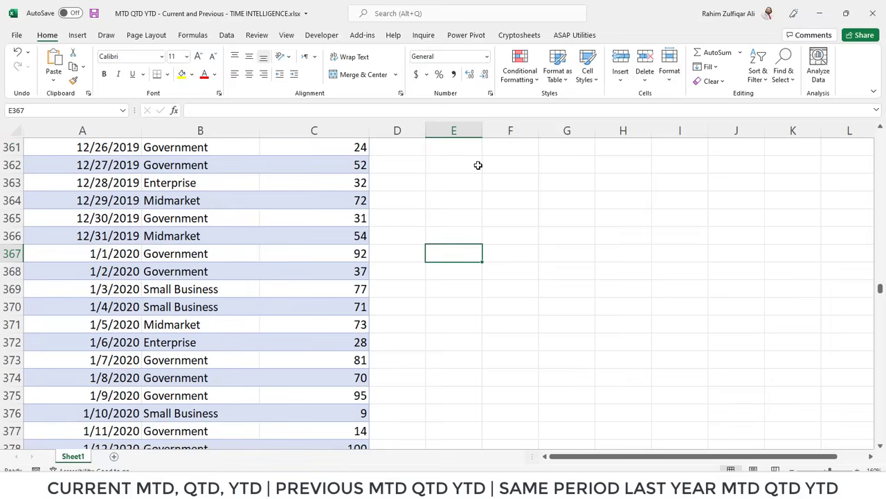
pyautogui.write('=')
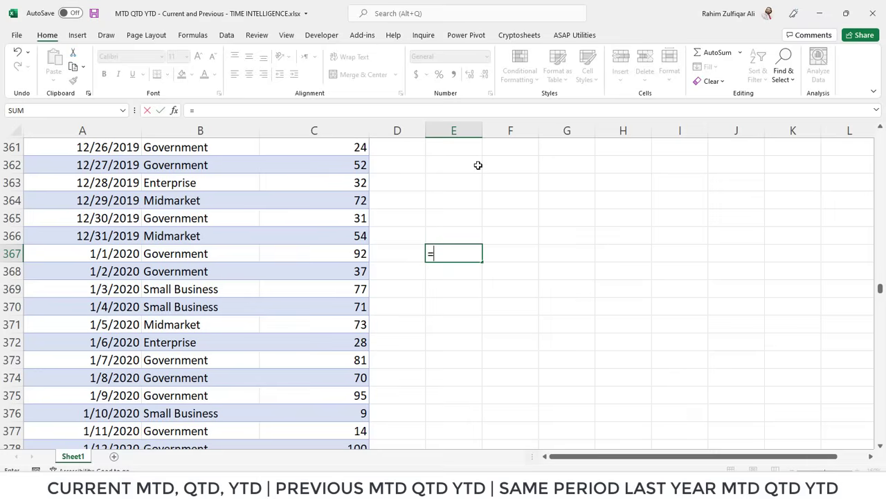
pyautogui.write('SUM(')
pyautogui.press('Left')
pyautogui.press('Left')
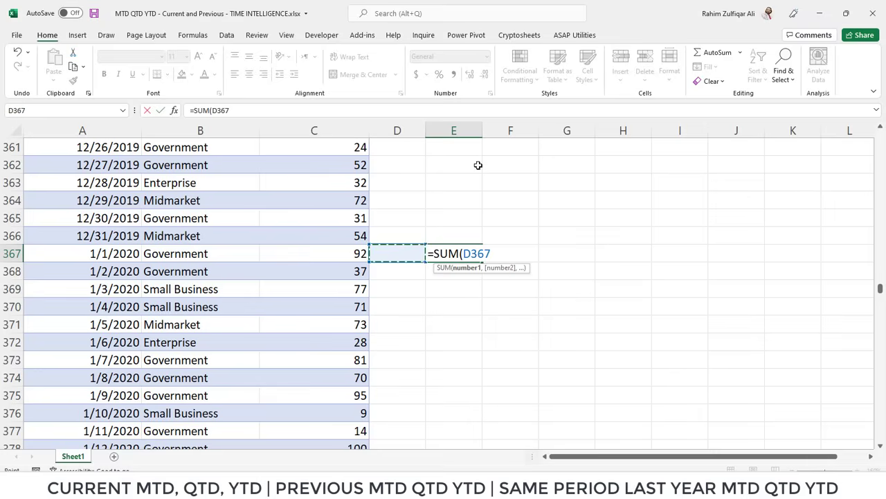
pyautogui.hotkey('ctrl', 'shift', 'Down')
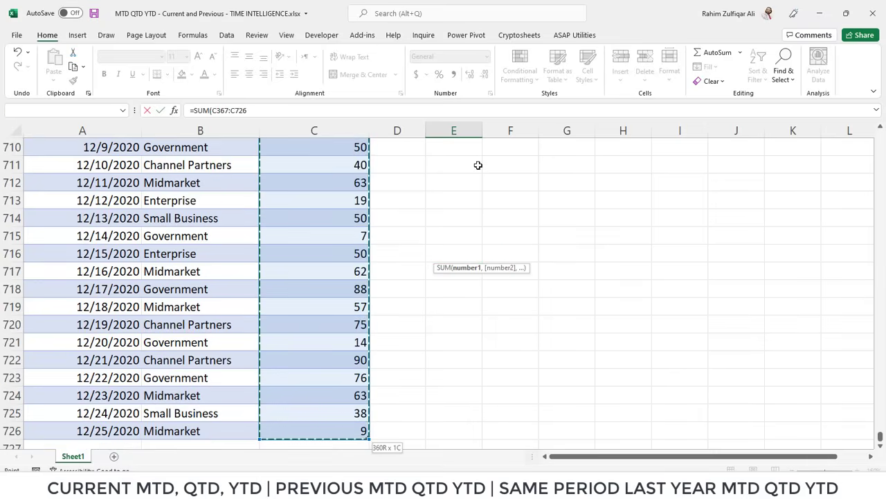
pyautogui.hotkey('ctrl', 'Return')
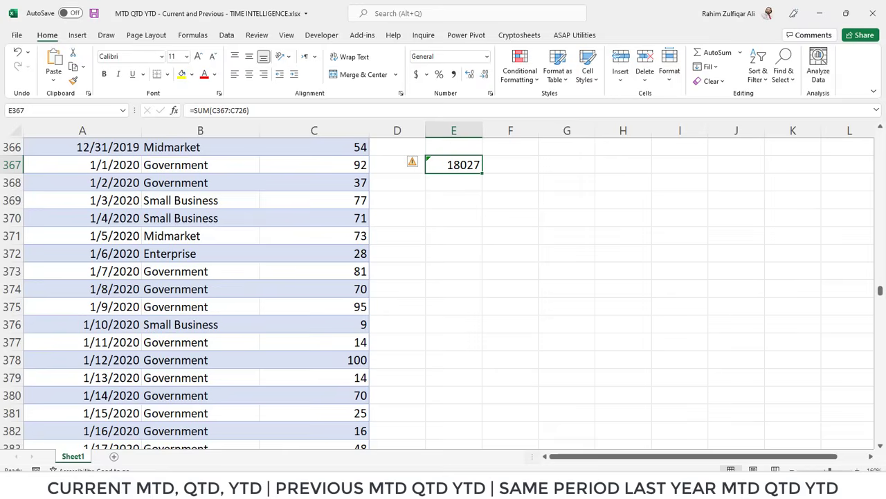
# - Switch to Power BI Desktop, name a new measure Previous MTD and start its formula with CALCULATE, using [TotalSales] as the expression
pyautogui.click(536, 486)
pyautogui.click(596, 296)
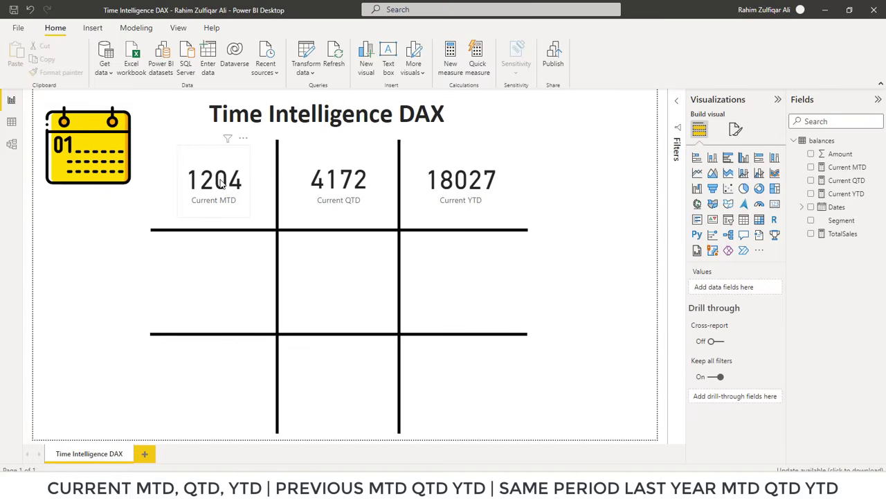
pyautogui.click(205, 164)
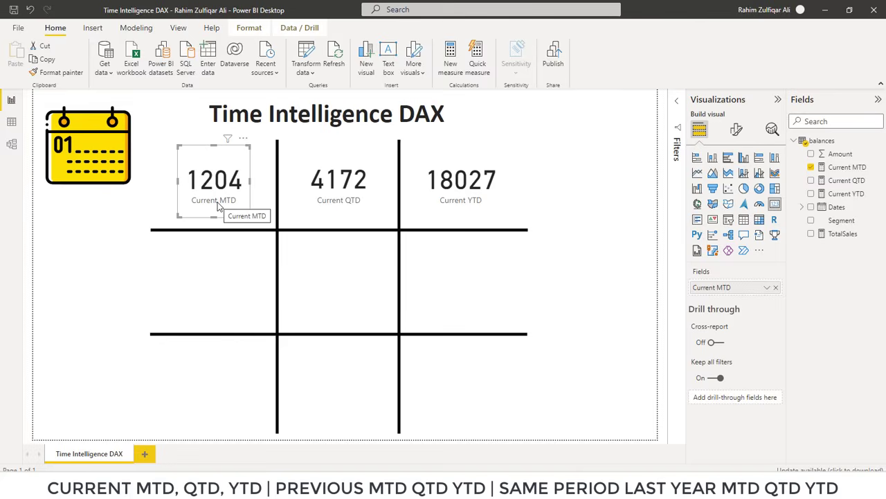
pyautogui.click(203, 260)
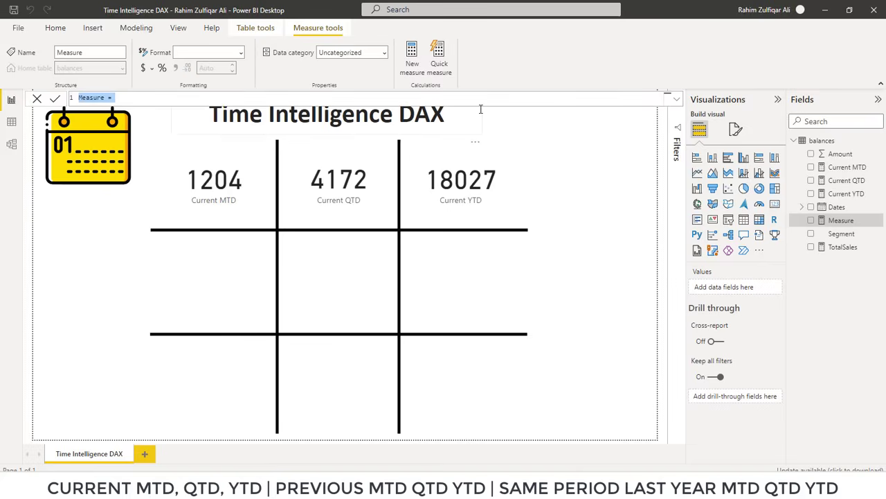
pyautogui.hotkey('ctrl', 'Left')
pyautogui.hotkey('ctrl', 'shift', 'Right')
pyautogui.write('Pre')
pyautogui.write('cal')
pyautogui.press('Tab')
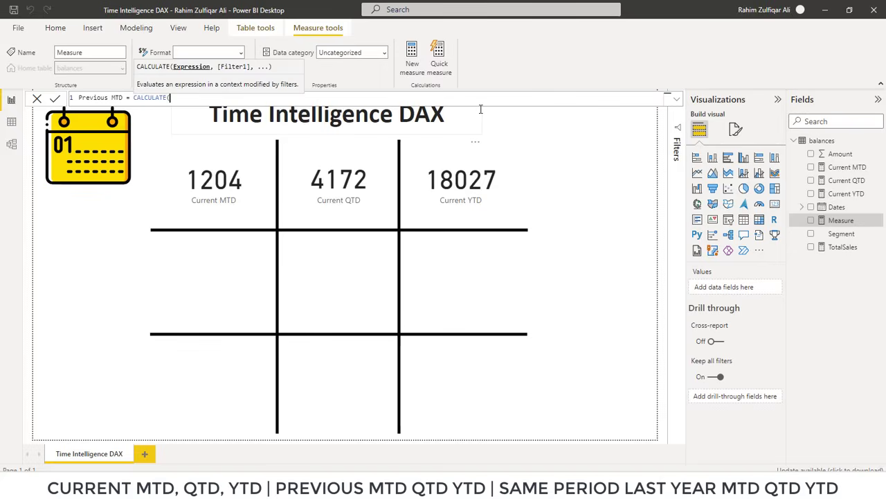
pyautogui.write('[')
pyautogui.press('Down')
pyautogui.press('Down')
pyautogui.press('Down')
pyautogui.press('Tab')
pyautogui.write(',')
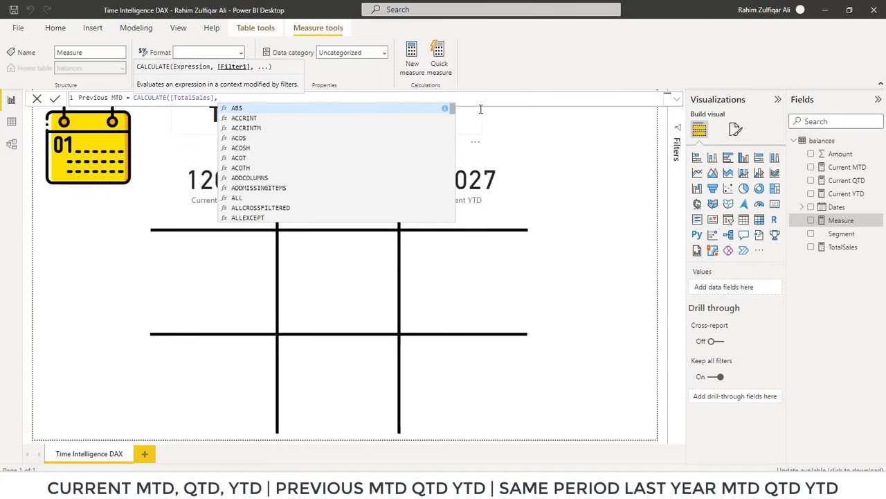
# - Complete the Previous MTD measure with PREVIOUSMONTH(DATESMTD(balances[Dates])) as the filter and commit the formula
pyautogui.write('previo')
pyautogui.press('Down')
pyautogui.press('Tab')
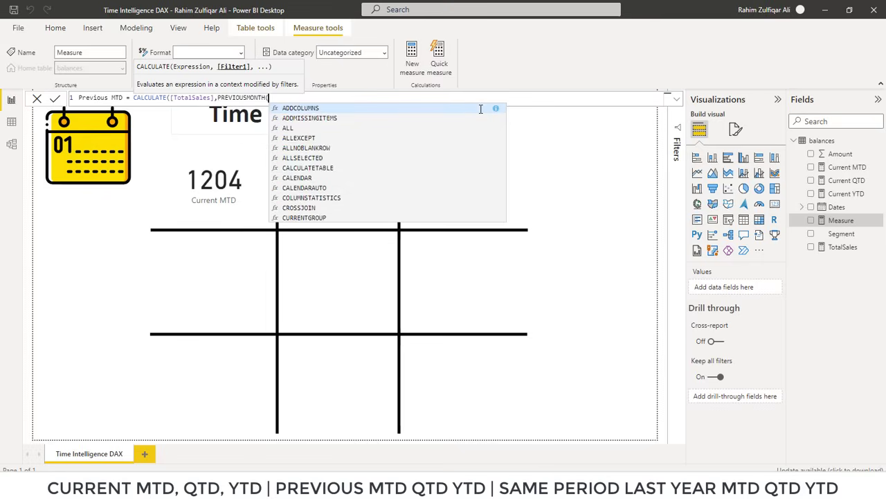
pyautogui.write('dates')
pyautogui.press('Down')
pyautogui.press('Down')
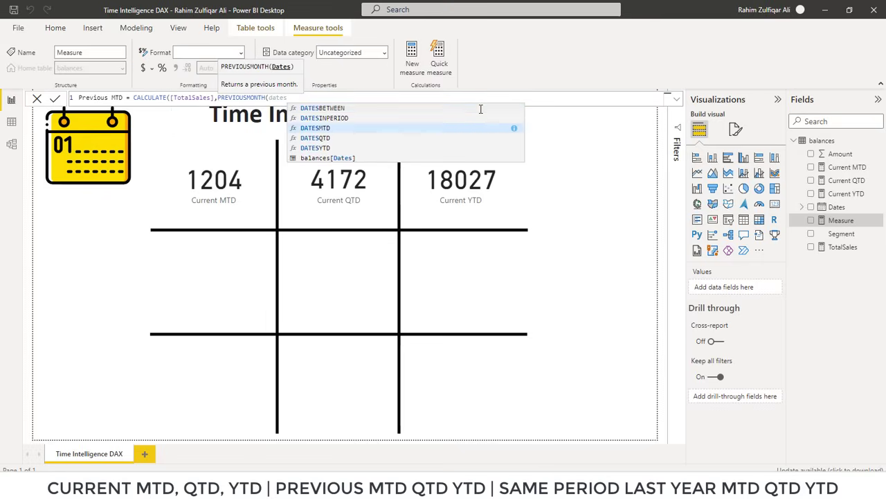
pyautogui.press('Tab')
pyautogui.write('bala')
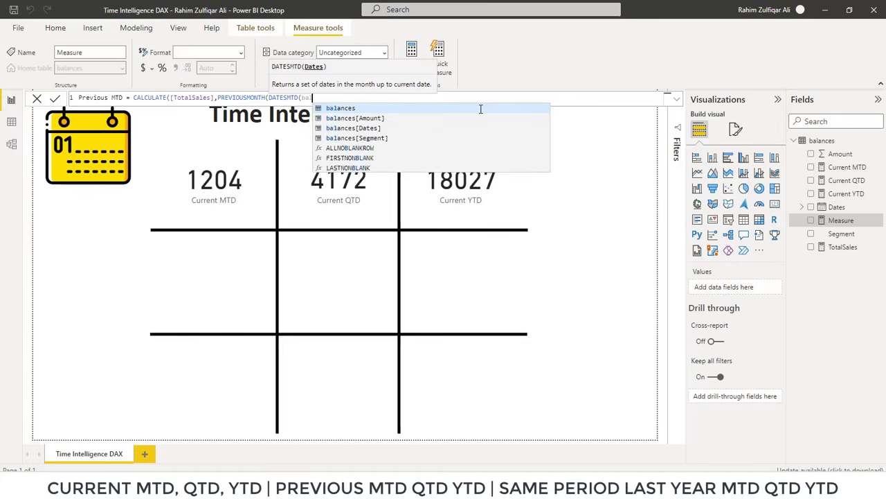
pyautogui.press('Down')
pyautogui.press('Down')
pyautogui.press('Tab')
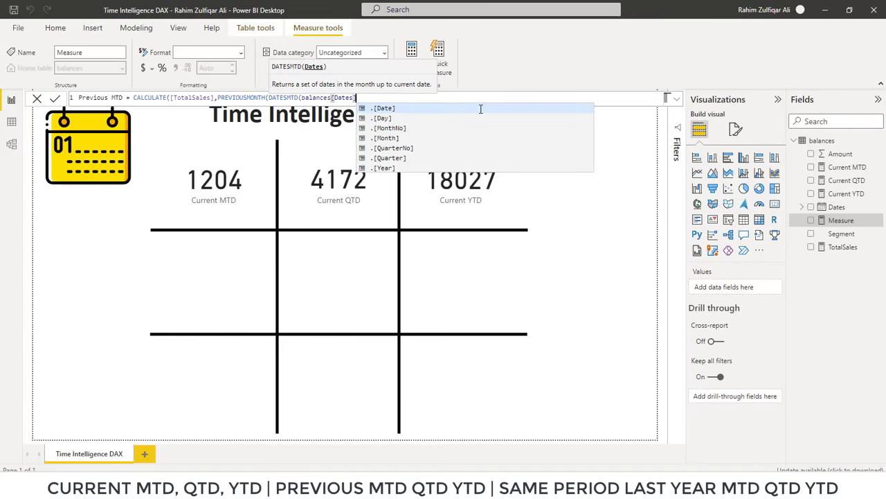
pyautogui.write(')')
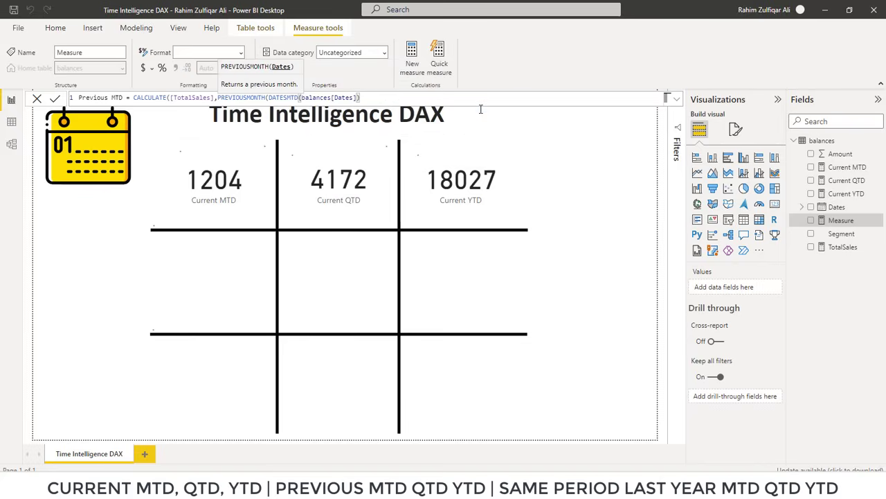
pyautogui.write(')')
pyautogui.press('Return')
# - Add Previous MTD to the report as a card, shrunk and moved to fit the grid cell below Current MTD
pyautogui.moveTo(850, 227); pyautogui.dragTo(225, 279)
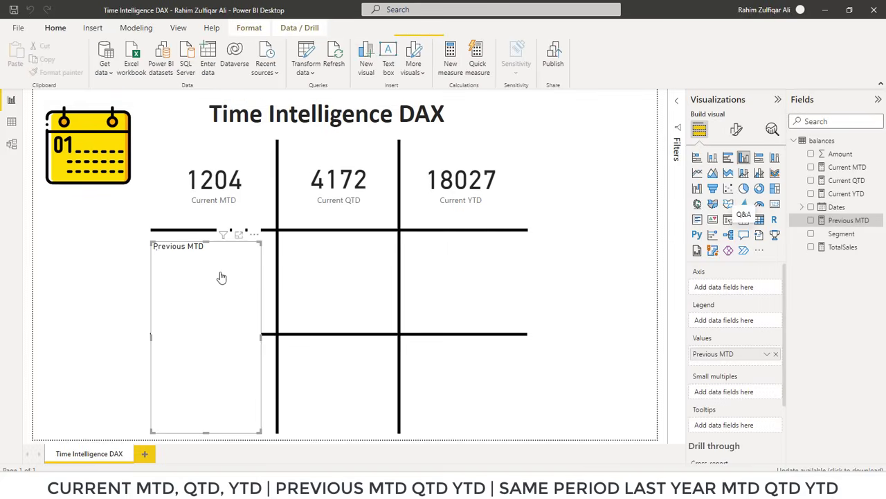
pyautogui.click(775, 204)
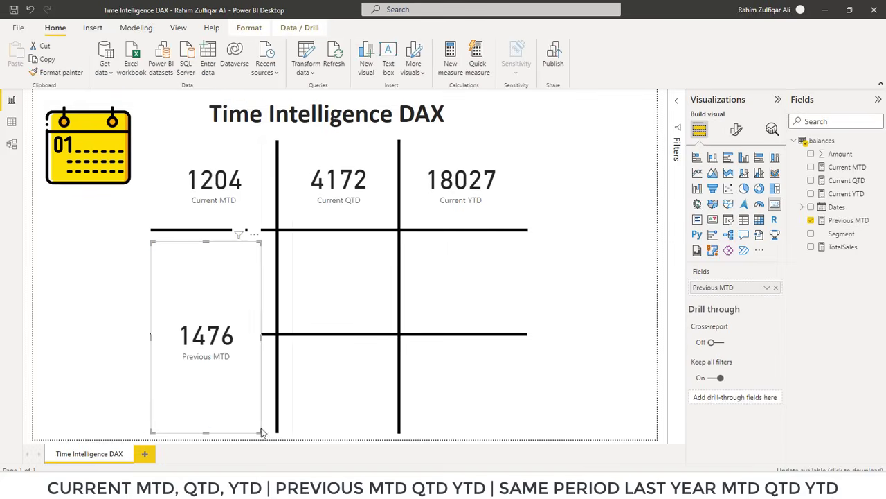
pyautogui.moveTo(259, 430); pyautogui.dragTo(248, 308)
pyautogui.moveTo(215, 273)
pyautogui.mouseDown()
pyautogui.moveTo(222, 279)
pyautogui.moveTo(206, 277)
pyautogui.moveTo(225, 274)
pyautogui.mouseUp()
pyautogui.click(283, 376)
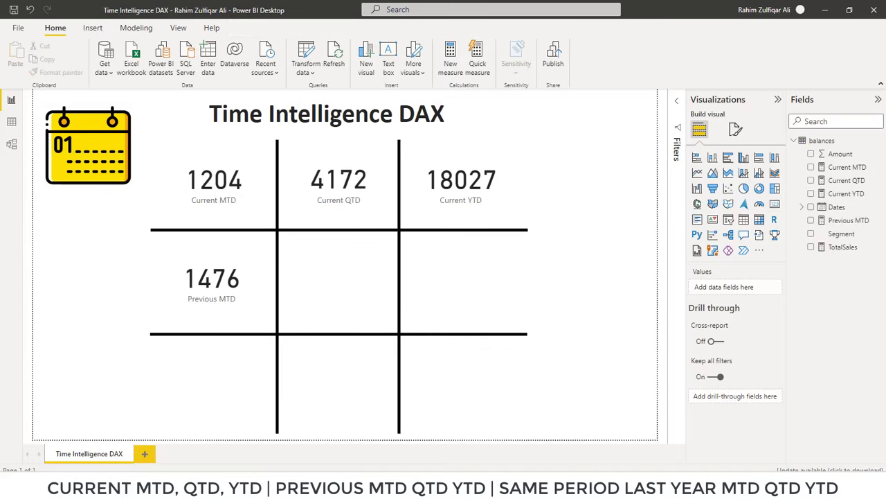
# - Switch to the Excel workbook and total the November 2020 amounts in E672 with SUM over C672:C701
pyautogui.hotkey('alt', 'Tab')
pyautogui.hotkey('ctrl', 'Left')
pyautogui.hotkey('ctrl', 'Down')
pyautogui.press('Right')
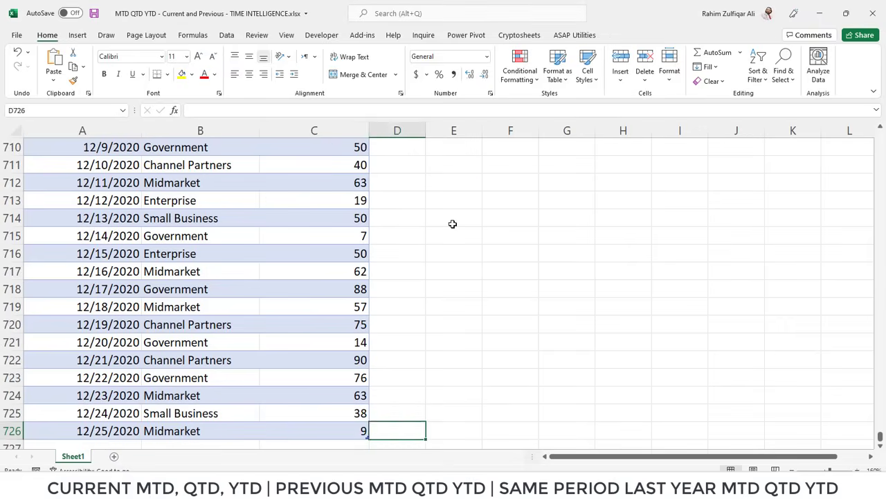
pyautogui.press('Right')
pyautogui.press('Up')
pyautogui.press('Up')
pyautogui.press('Up')
pyautogui.press('Up')
pyautogui.press('Up')
pyautogui.press('Up')
pyautogui.press('Up')
pyautogui.press('Up')
pyautogui.press('Up')
pyautogui.press('Up')
pyautogui.press('Up')
pyautogui.press('Up')
pyautogui.press('Up')
pyautogui.press('Up')
pyautogui.press('Up')
pyautogui.press('Up')
pyautogui.press('Up')
pyautogui.press('Up')
pyautogui.press('Up')
pyautogui.press('Up')
pyautogui.press('Up')
pyautogui.press('Up')
pyautogui.press('Up')
pyautogui.press('Up')
pyautogui.press('Up')
pyautogui.press('Up')
pyautogui.press('Up')
pyautogui.press('Up')
pyautogui.press('Up')
pyautogui.press('Up')
pyautogui.press('Up')
pyautogui.press('Up')
pyautogui.press('Up')
pyautogui.press('Up')
pyautogui.press('Up')
pyautogui.press('Up')
pyautogui.press('Up')
pyautogui.press('Up')
pyautogui.press('Up')
pyautogui.press('Up')
pyautogui.press('Down')
pyautogui.press('Down')
pyautogui.press('Down')
pyautogui.press('Down')
pyautogui.write('=su')
pyautogui.press('Down')
pyautogui.press('Down')
pyautogui.press('Tab')
pyautogui.press('Left')
pyautogui.press('Left')
pyautogui.hotkey('shift', 'Down')
pyautogui.hotkey('shift', 'Down')
pyautogui.hotkey('shift', 'Down')
pyautogui.hotkey('shift', 'Down')
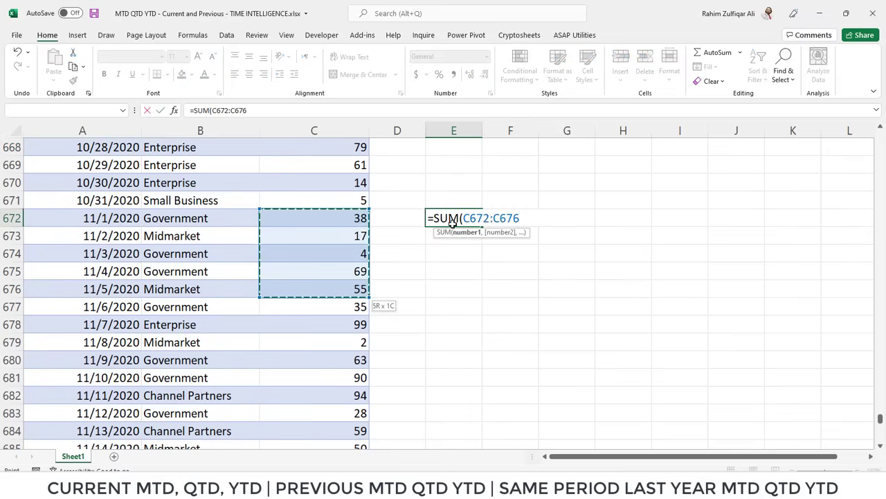
pyautogui.press('End')
pyautogui.hotkey('shift', 'Down')
pyautogui.hotkey('shift', 'Down')
pyautogui.hotkey('shift', 'Down')
pyautogui.hotkey('shift', 'Down')
pyautogui.hotkey('shift', 'Down')
pyautogui.hotkey('shift', 'Down')
pyautogui.hotkey('shift', 'Down')
pyautogui.hotkey('shift', 'Down')
pyautogui.hotkey('shift', 'Down')
pyautogui.hotkey('shift', 'Down')
pyautogui.hotkey('shift', 'Down')
pyautogui.hotkey('shift', 'Down')
pyautogui.hotkey('shift', 'Down')
pyautogui.hotkey('shift', 'Down')
pyautogui.hotkey('shift', 'Down')
pyautogui.hotkey('shift', 'Down')
pyautogui.hotkey('shift', 'Down')
pyautogui.hotkey('shift', 'Down')
pyautogui.hotkey('shift', 'Down')
pyautogui.hotkey('shift', 'Down')
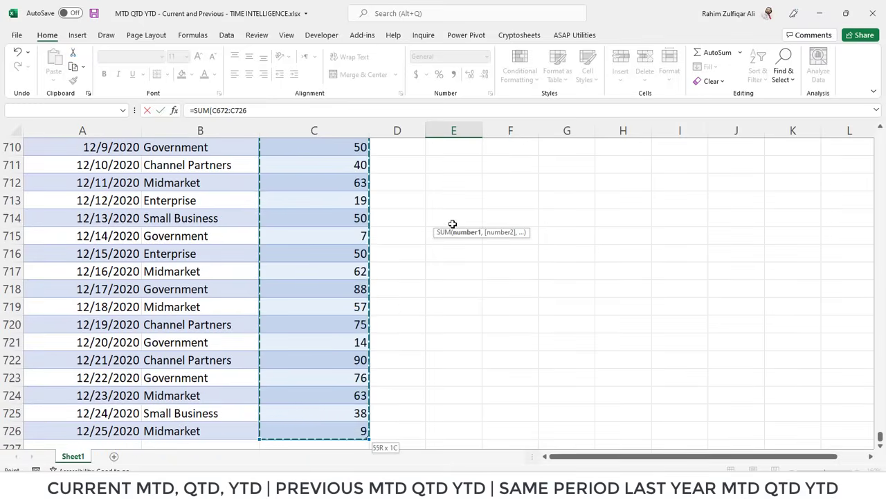
pyautogui.hotkey('shift', 'Up')
pyautogui.hotkey('shift', 'Up')
pyautogui.hotkey('shift', 'Up')
pyautogui.hotkey('shift', 'Up')
pyautogui.hotkey('shift', 'Up')
pyautogui.hotkey('shift', 'Up')
pyautogui.hotkey('shift', 'Up')
pyautogui.hotkey('shift', 'Up')
pyautogui.hotkey('shift', 'Up')
pyautogui.hotkey('shift', 'Up')
pyautogui.hotkey('shift', 'Up')
pyautogui.hotkey('shift', 'Up')
pyautogui.hotkey('shift', 'Up')
pyautogui.hotkey('shift', 'Up')
pyautogui.hotkey('shift', 'Up')
pyautogui.hotkey('shift', 'Up')
pyautogui.hotkey('shift', 'Up')
pyautogui.hotkey('shift', 'Up')
pyautogui.hotkey('shift', 'Up')
pyautogui.hotkey('shift', 'Up')
pyautogui.hotkey('shift', 'Up')
pyautogui.hotkey('shift', 'Up')
pyautogui.hotkey('shift', 'Up')
pyautogui.hotkey('shift', 'Up')
pyautogui.hotkey('shift', 'Up')
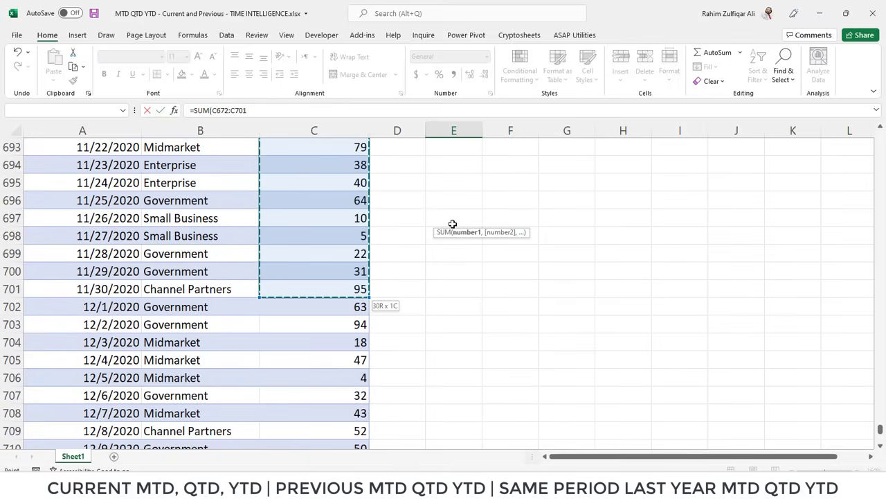
pyautogui.press('Return')
pyautogui.press('Up')
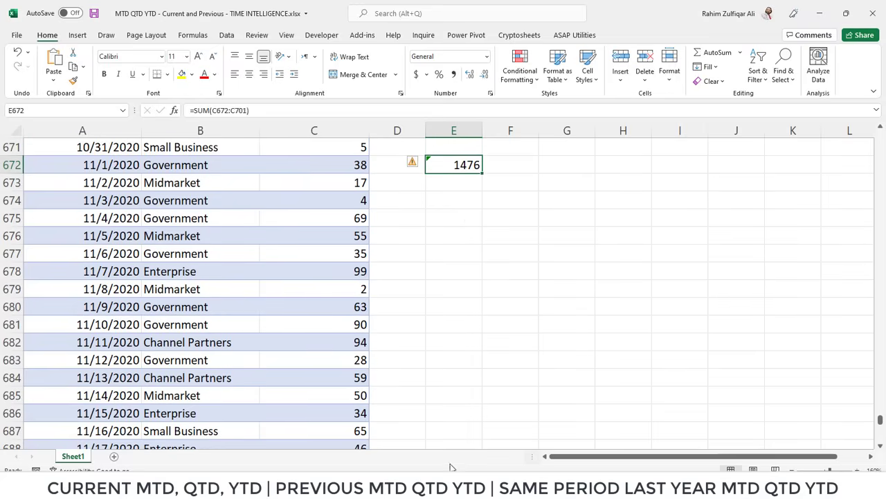
# - Switch to Power BI Desktop and compare the Current MTD, Previous MTD and Current QTD cards in the report grid
pyautogui.hotkey('alt', 'Tab')
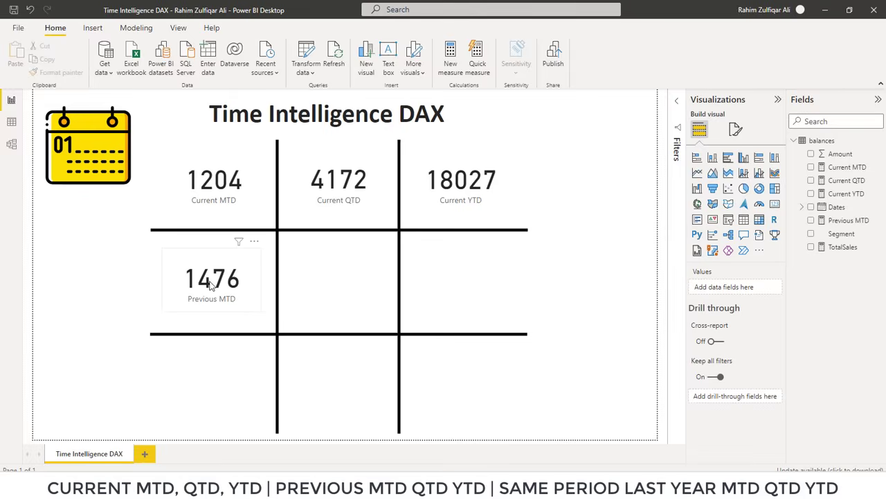
pyautogui.click(209, 185)
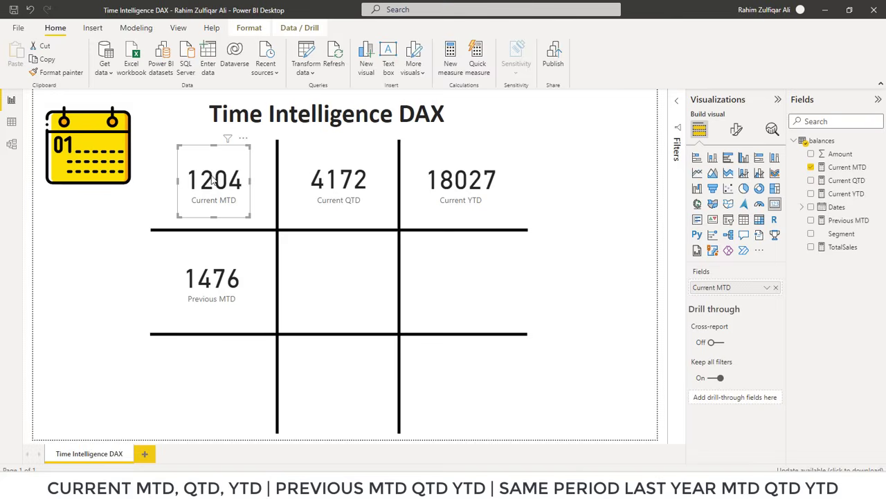
pyautogui.click(215, 275)
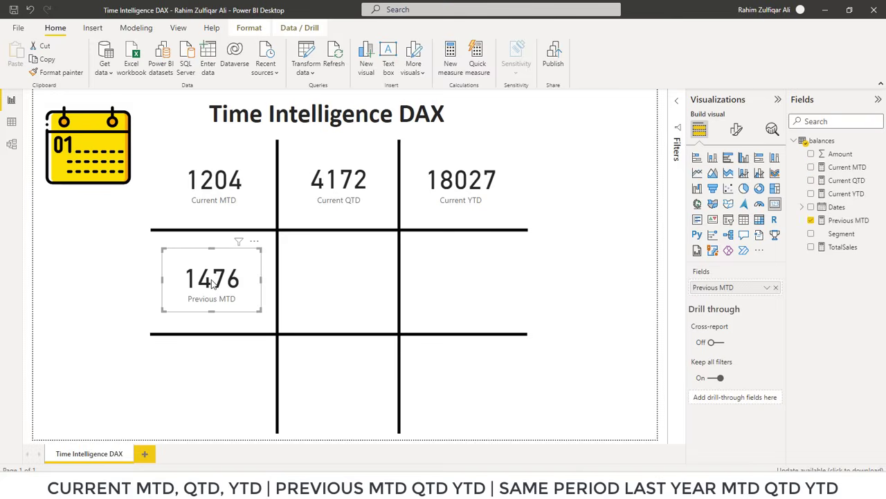
pyautogui.click(340, 282)
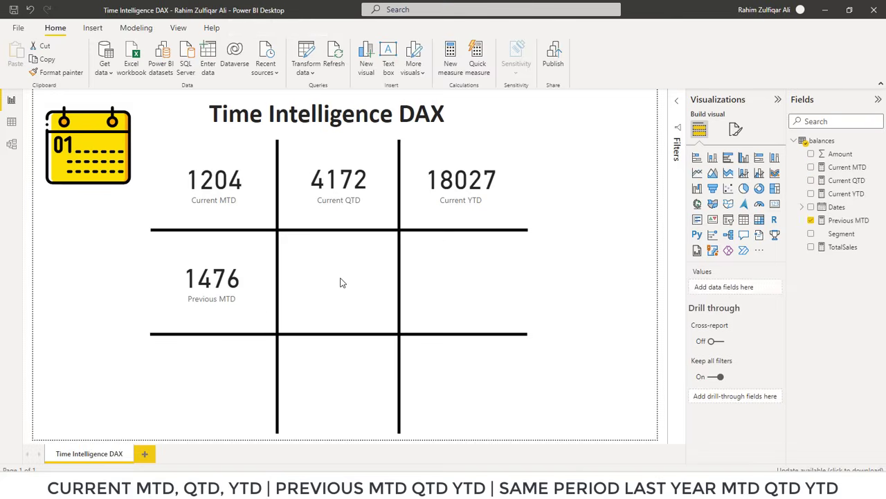
pyautogui.click(345, 194)
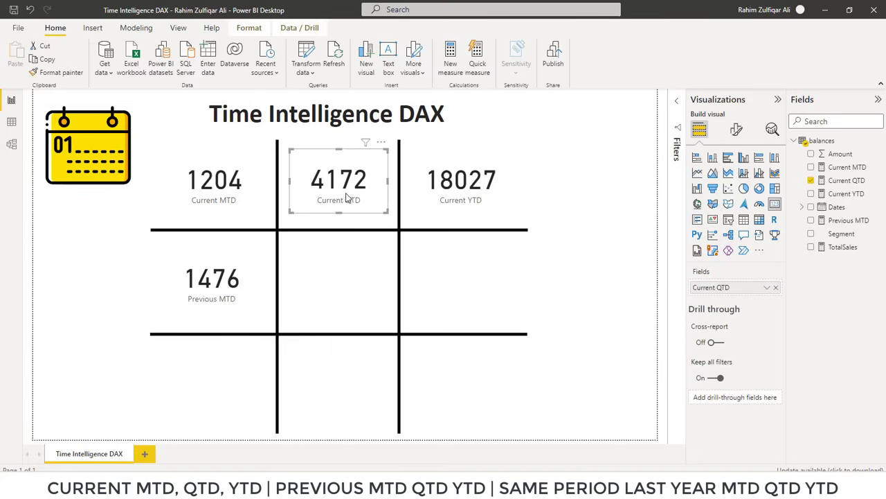
pyautogui.click(338, 277)
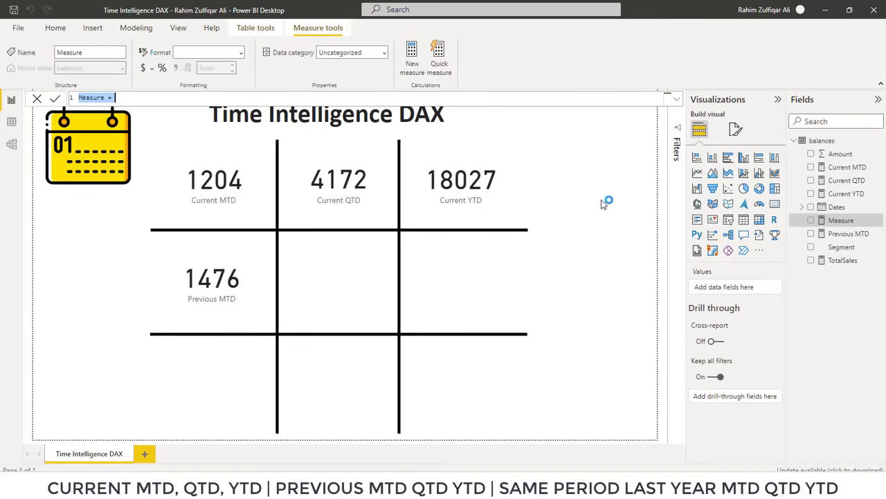
# - Name a new measure Previous QTD and start its formula with CALCULATE, using [TotalSales] as the expression
pyautogui.hotkey('ctrl', 'shift', 'Right')
pyautogui.write('Previous QTD = ')
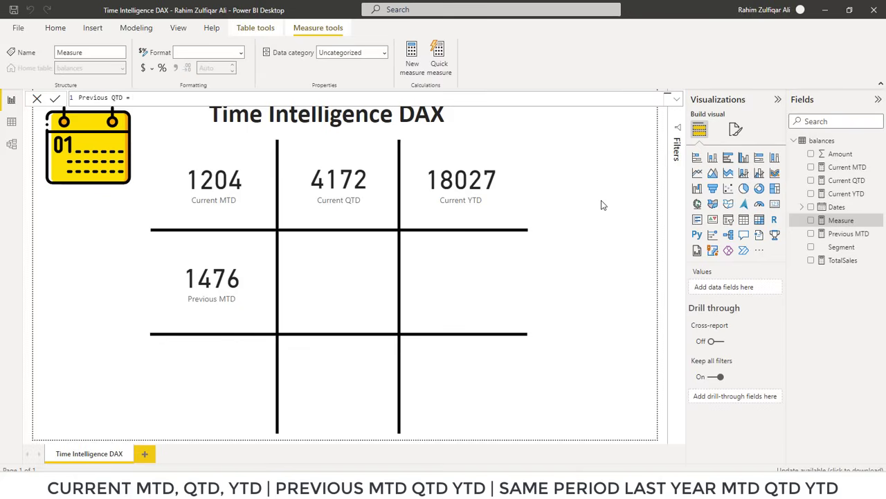
pyautogui.write('CALCULATE(')
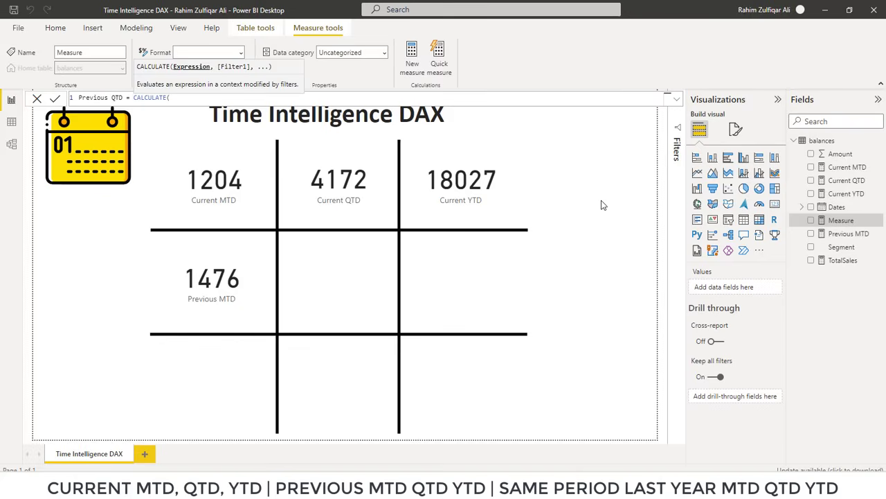
pyautogui.write('[')
pyautogui.press('Down')
pyautogui.press('Down')
pyautogui.press('Down')
pyautogui.press('Down')
pyautogui.press('Tab')
pyautogui.write(',')
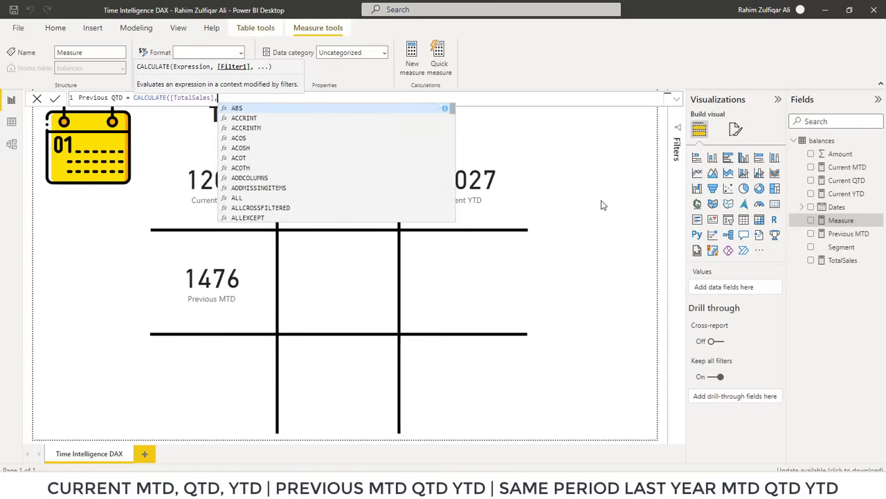
# - Complete the Previous QTD measure with PREVIOUSQUARTER(DATESQTD(balances[Dates])) as the filter and commit the formula
pyautogui.write('pre')
pyautogui.press('Down')
pyautogui.press('Down')
pyautogui.press('Tab')
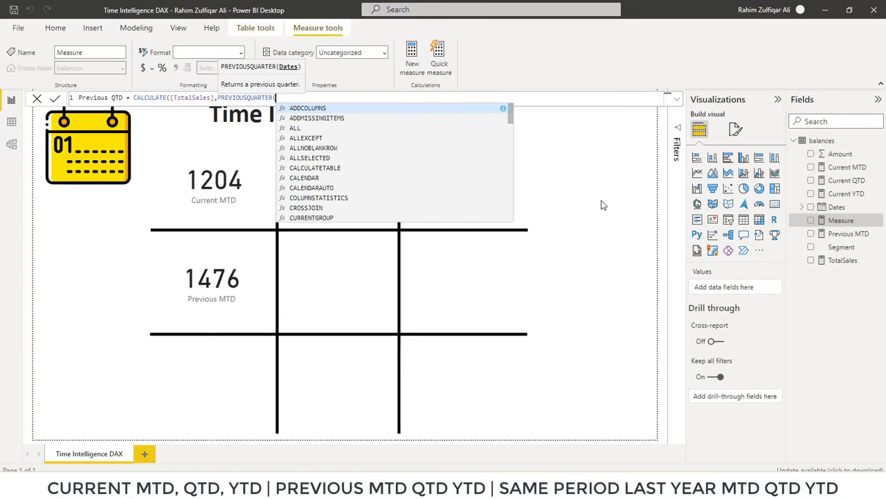
pyautogui.write('dates')
pyautogui.press('Down')
pyautogui.press('Down')
pyautogui.press('Down')
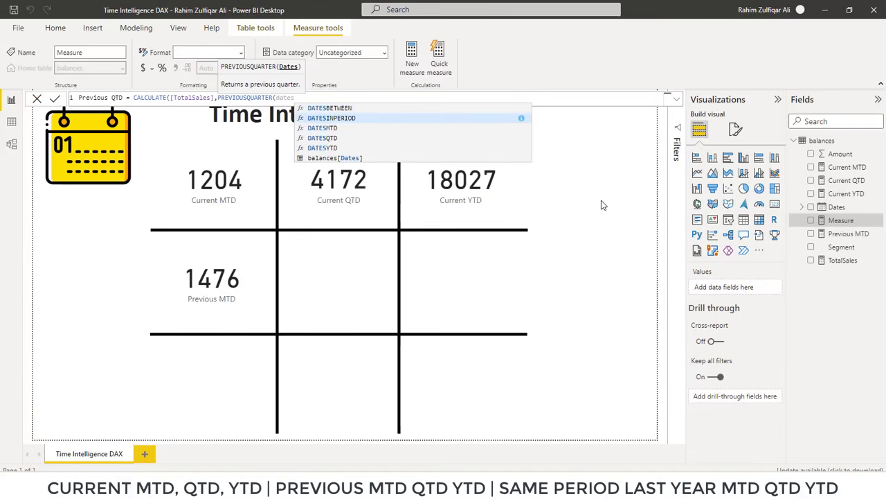
pyautogui.press('Tab')
pyautogui.write('bala')
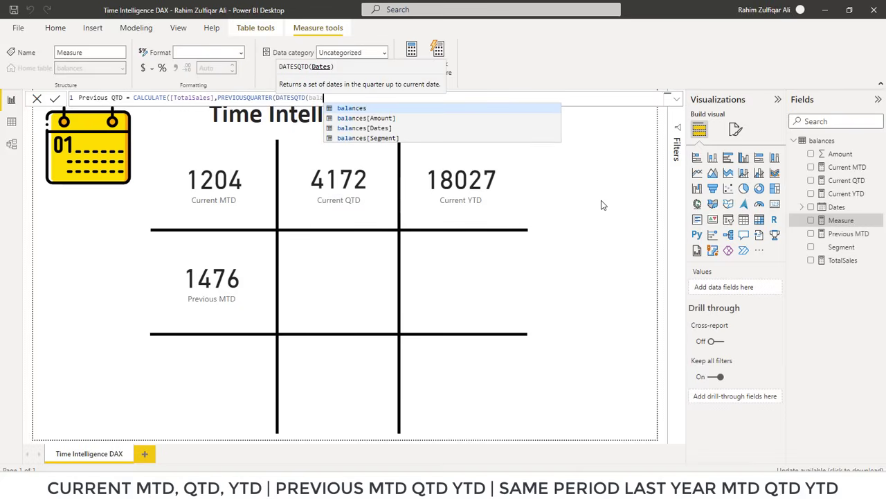
pyautogui.press('Down')
pyautogui.press('Down')
pyautogui.press('Tab')
pyautogui.write('))')
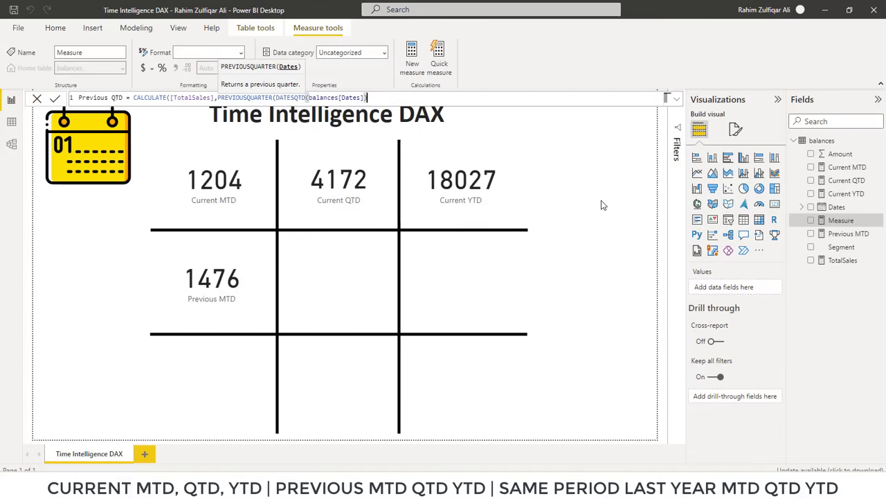
pyautogui.press('Return')
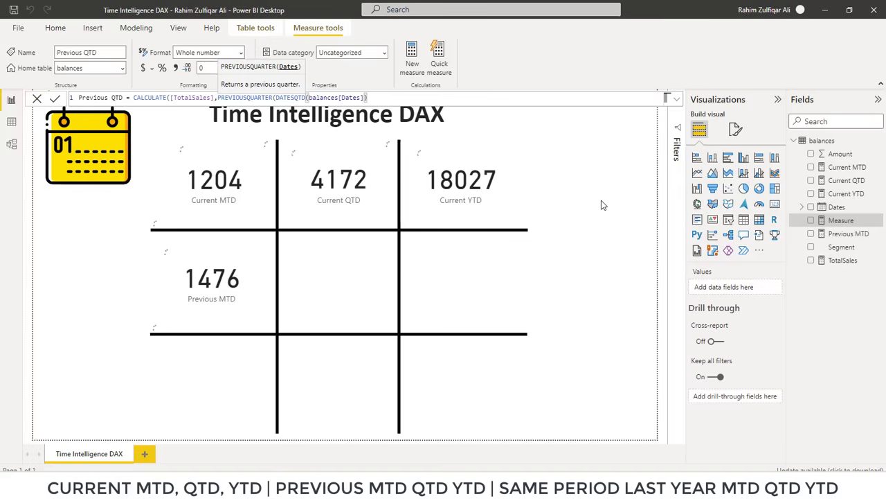
# - Add Previous QTD to the report as a card, shrunk and moved to fit the grid cell below Current QTD
pyautogui.moveTo(852, 234); pyautogui.dragTo(356, 275)
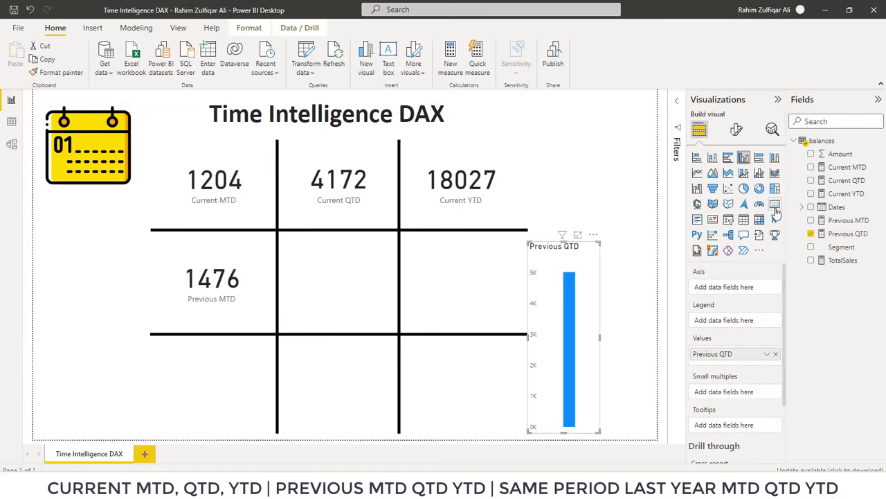
pyautogui.click(775, 207)
pyautogui.moveTo(599, 432); pyautogui.dragTo(604, 311)
pyautogui.moveTo(600, 238); pyautogui.dragTo(372, 244)
pyautogui.click(603, 299)
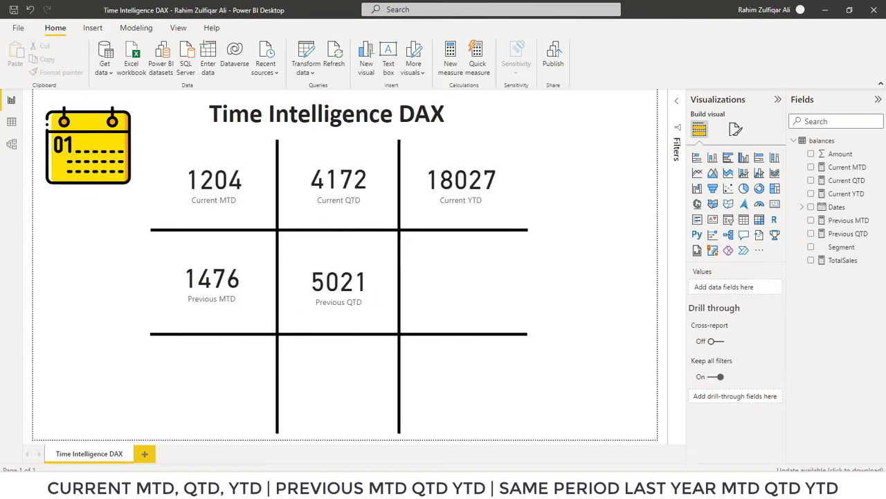
# - Switch to the Excel workbook, clear the check sum in E672 and go to cell E549 in the 7/1/2020 row
pyautogui.hotkey('alt', 'Tab')
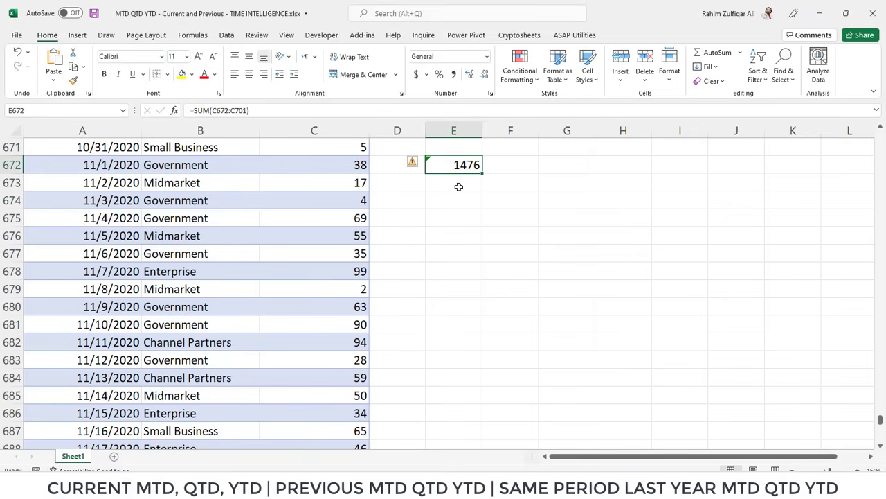
pyautogui.press('Delete')
pyautogui.press('Up')
pyautogui.press('Up')
pyautogui.press('Up')
pyautogui.press('Up')
pyautogui.press('Up')
pyautogui.press('Up')
pyautogui.press('Up')
pyautogui.press('Up')
pyautogui.press('Up')
pyautogui.press('Up')
pyautogui.press('Up')
pyautogui.press('Up')
pyautogui.press('Up')
pyautogui.press('Up')
pyautogui.press('Up')
pyautogui.press('Up')
pyautogui.press('Up')
pyautogui.press('Up')
pyautogui.press('Up')
pyautogui.press('Up')
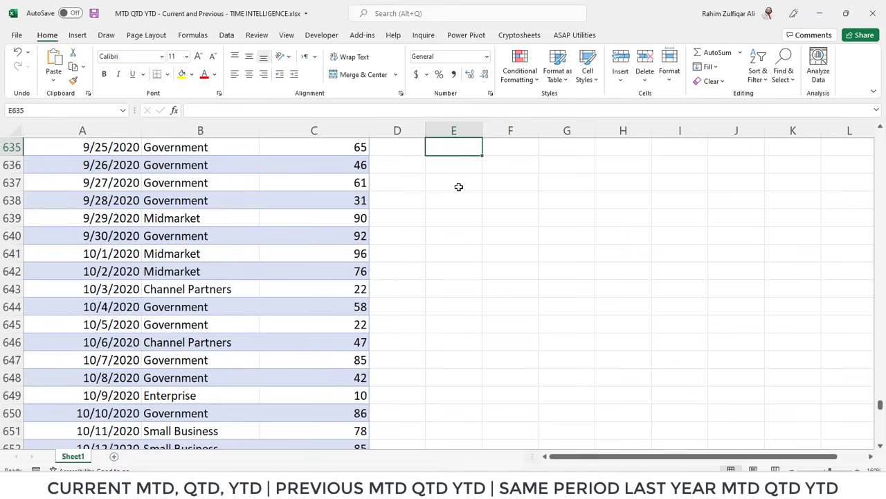
pyautogui.press('Up')
pyautogui.press('Up')
pyautogui.press('Up')
pyautogui.press('Up')
pyautogui.press('Up')
pyautogui.press('Up')
pyautogui.press('Up')
pyautogui.press('Up')
pyautogui.press('Up')
pyautogui.press('Up')
pyautogui.press('Up')
pyautogui.press('Up')
pyautogui.press('Up')
pyautogui.press('Up')
pyautogui.press('Up')
pyautogui.press('Up')
pyautogui.press('Up')
pyautogui.press('Up')
pyautogui.press('Up')
pyautogui.press('Up')
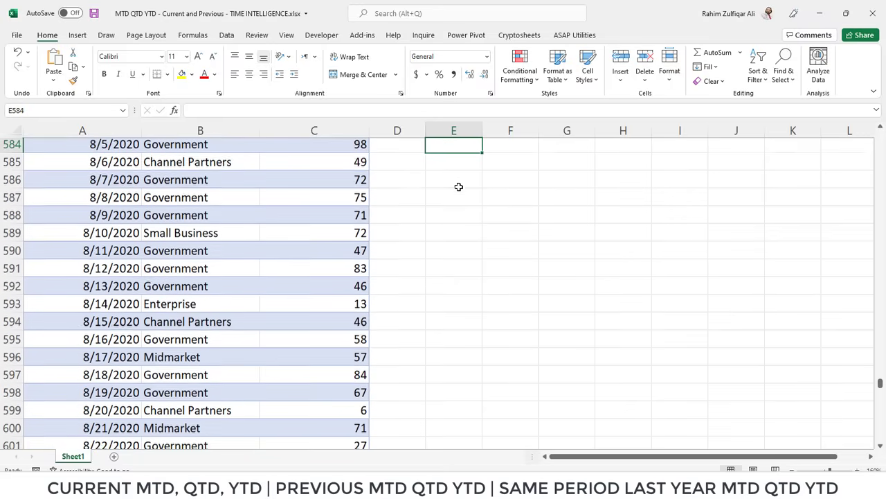
pyautogui.press('Up')
pyautogui.press('Up')
pyautogui.press('Up')
pyautogui.press('Up')
pyautogui.press('Up')
pyautogui.press('Up')
pyautogui.press('Up')
pyautogui.press('Up')
pyautogui.press('Up')
pyautogui.press('Up')
pyautogui.press('Up')
pyautogui.press('Up')
pyautogui.press('Up')
pyautogui.press('Up')
pyautogui.press('Up')
pyautogui.press('Up')
pyautogui.press('Up')
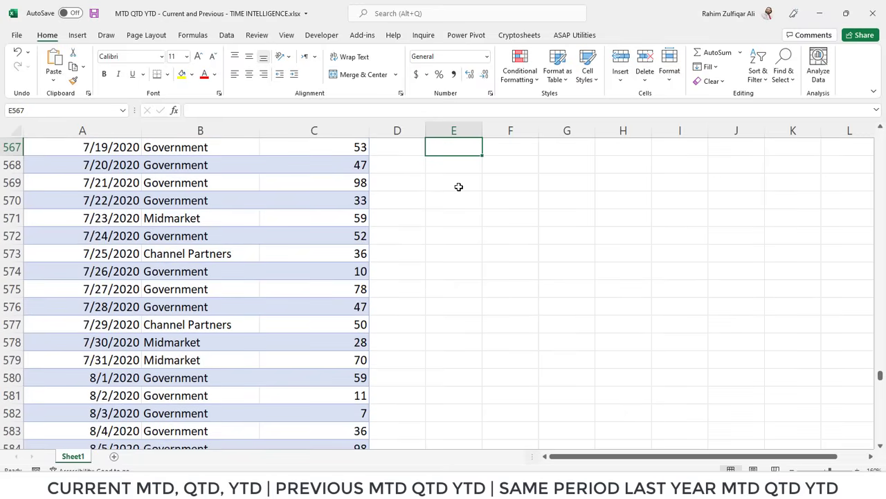
pyautogui.press('Up')
pyautogui.press('Up')
pyautogui.press('Up')
pyautogui.press('Up')
pyautogui.press('Up')
pyautogui.press('Up')
pyautogui.press('Up')
pyautogui.press('Up')
pyautogui.press('Up')
pyautogui.press('Up')
pyautogui.press('Up')
pyautogui.press('Up')
pyautogui.press('Up')
pyautogui.press('Up')
pyautogui.press('Up')
pyautogui.press('Up')
pyautogui.press('Up')
pyautogui.press('Up')
pyautogui.press('Up')
pyautogui.press('Up')
pyautogui.press('Down')
pyautogui.press('Down')
pyautogui.press('Down')
pyautogui.press('Down')
pyautogui.press('Down')
pyautogui.press('Down')
pyautogui.press('Down')
pyautogui.press('Down')
pyautogui.press('Down')
pyautogui.press('Down')
pyautogui.press('Down')
pyautogui.press('Down')
pyautogui.press('Down')
pyautogui.press('Down')
pyautogui.press('Down')
pyautogui.press('Down')
pyautogui.press('Down')
pyautogui.press('Down')
pyautogui.press('Up')
pyautogui.press('Up')
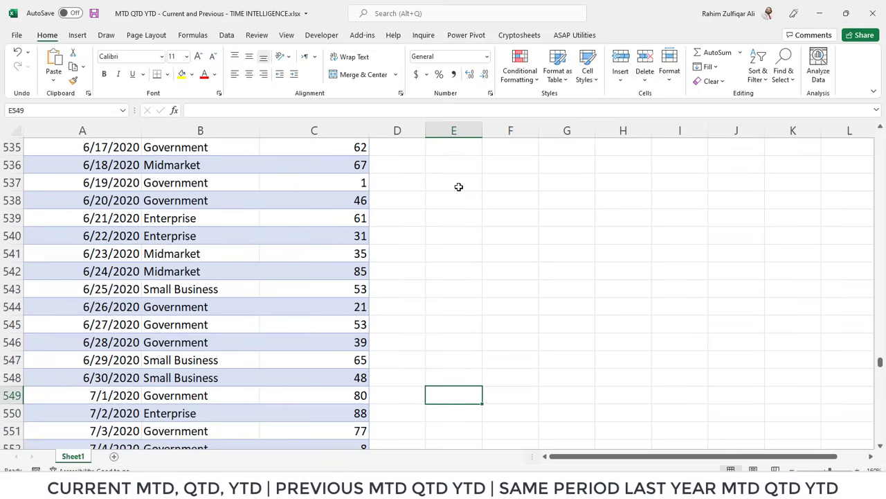
# - Enter a SUM formula in E549 totalling the July to September 2020 amounts, C549:C640
pyautogui.write('=SUM(')
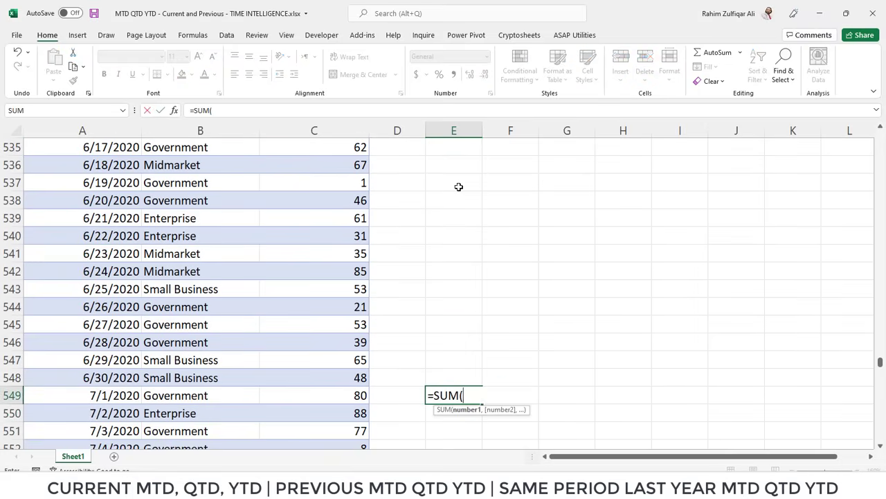
pyautogui.press('Left')
pyautogui.press('Left')
pyautogui.hotkey('shift', 'Down')
pyautogui.hotkey('shift', 'Down')
pyautogui.hotkey('shift', 'Down')
pyautogui.hotkey('shift', 'Down')
pyautogui.hotkey('shift', 'Down')
pyautogui.hotkey('shift', 'Down')
pyautogui.hotkey('shift', 'Down')
pyautogui.hotkey('shift', 'Down')
pyautogui.hotkey('shift', 'Down')
pyautogui.hotkey('shift', 'Down')
pyautogui.hotkey('shift', 'Down')
pyautogui.hotkey('shift', 'Down')
pyautogui.hotkey('shift', 'Down')
pyautogui.hotkey('shift', 'Down')
pyautogui.hotkey('shift', 'Down')
pyautogui.hotkey('shift', 'Down')
pyautogui.hotkey('shift', 'Down')
pyautogui.hotkey('shift', 'Down')
pyautogui.hotkey('shift', 'Down')
pyautogui.hotkey('shift', 'Down')
pyautogui.hotkey('shift', 'Down')
pyautogui.hotkey('shift', 'Down')
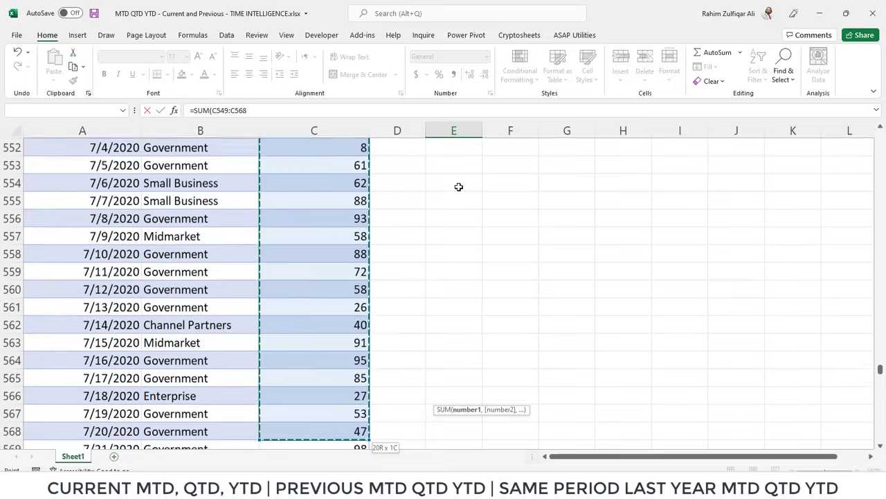
pyautogui.hotkey('shift', 'Down')
pyautogui.hotkey('shift', 'Down')
pyautogui.hotkey('shift', 'Down')
pyautogui.hotkey('shift', 'Down')
pyautogui.hotkey('shift', 'Down')
pyautogui.hotkey('shift', 'Down')
pyautogui.hotkey('shift', 'Down')
pyautogui.hotkey('shift', 'Down')
pyautogui.hotkey('shift', 'Down')
pyautogui.hotkey('shift', 'Down')
pyautogui.hotkey('shift', 'Down')
pyautogui.hotkey('shift', 'Down')
pyautogui.hotkey('shift', 'Down')
pyautogui.hotkey('shift', 'Down')
pyautogui.hotkey('shift', 'Down')
pyautogui.hotkey('shift', 'Down')
pyautogui.hotkey('shift', 'Down')
pyautogui.hotkey('shift', 'Down')
pyautogui.hotkey('shift', 'Down')
pyautogui.hotkey('shift', 'Down')
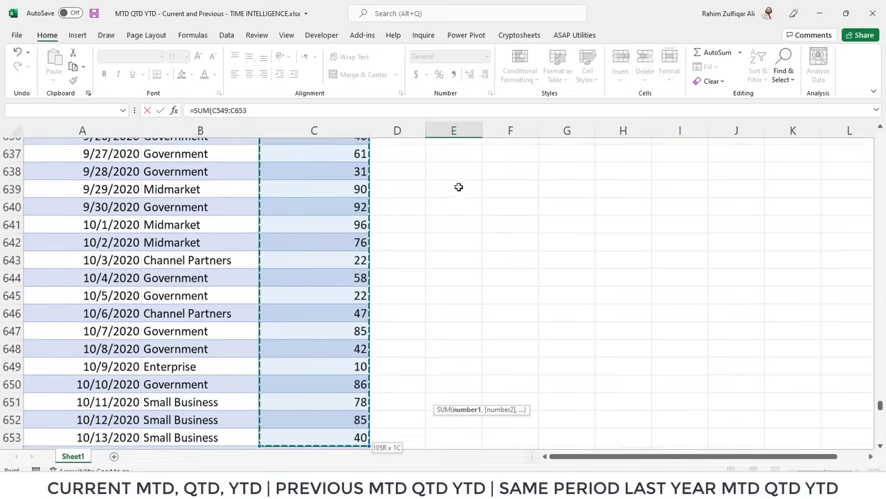
pyautogui.hotkey('shift', 'Up')
pyautogui.hotkey('shift', 'Up')
pyautogui.hotkey('shift', 'Up')
pyautogui.hotkey('shift', 'Up')
pyautogui.hotkey('shift', 'Up')
pyautogui.hotkey('shift', 'Up')
pyautogui.hotkey('shift', 'Up')
pyautogui.hotkey('shift', 'Up')
pyautogui.hotkey('shift', 'Up')
pyautogui.hotkey('shift', 'Up')
pyautogui.hotkey('shift', 'Up')
pyautogui.hotkey('shift', 'Up')
pyautogui.hotkey('shift', 'Up')
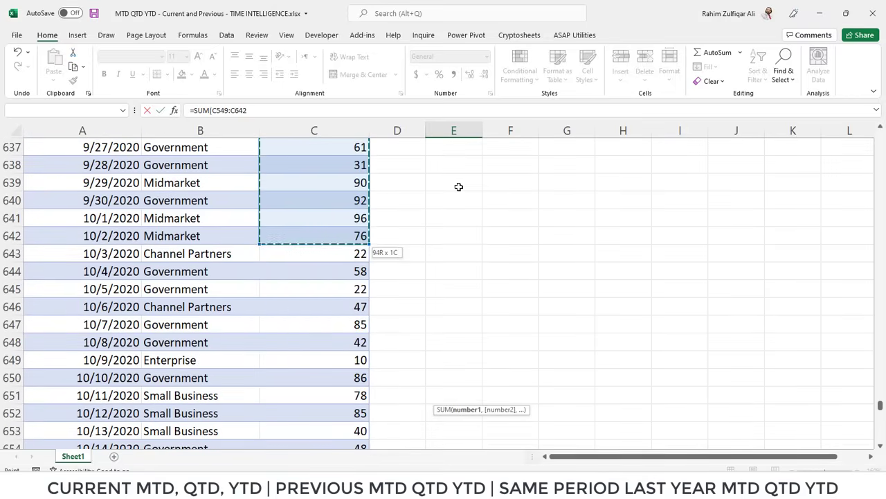
pyautogui.hotkey('ctrl', 'Return')
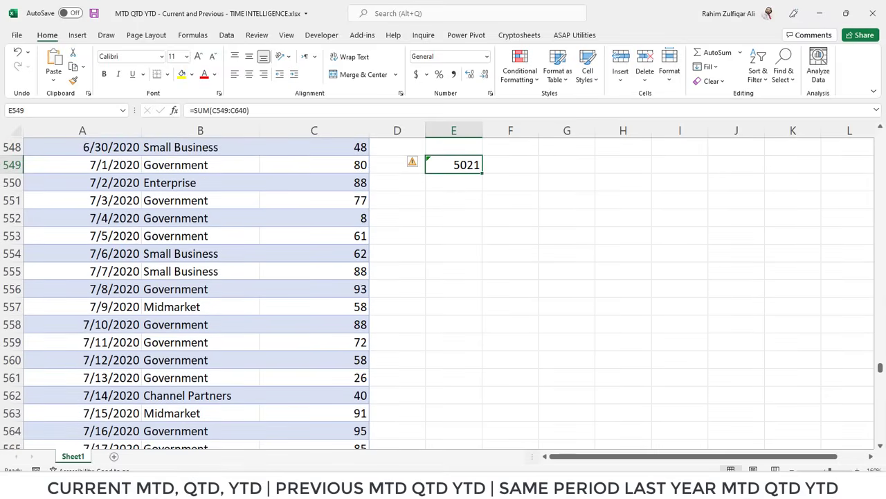
# - Switch to Power BI and start a new measure named Previous YTD with CALCULATE and [TotalSales] as its expression
pyautogui.click(387, 488)
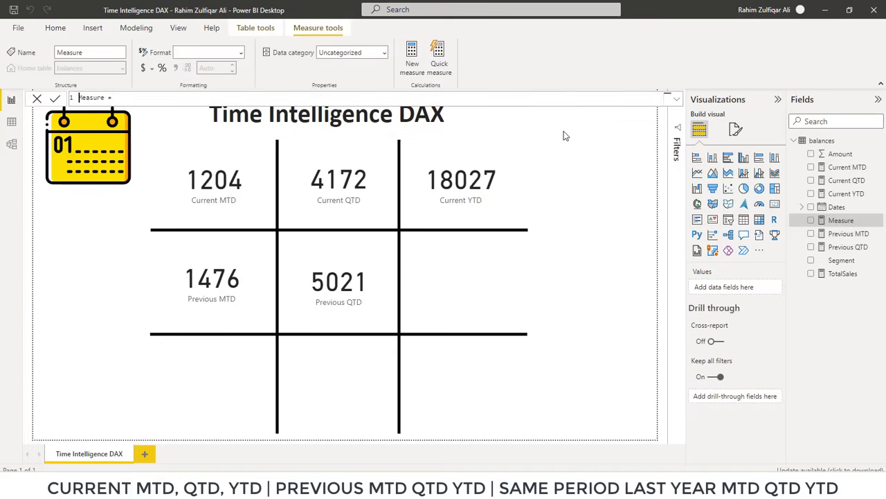
pyautogui.write('Previous YTD')
pyautogui.press('End')
pyautogui.write('C')
pyautogui.press('Tab')
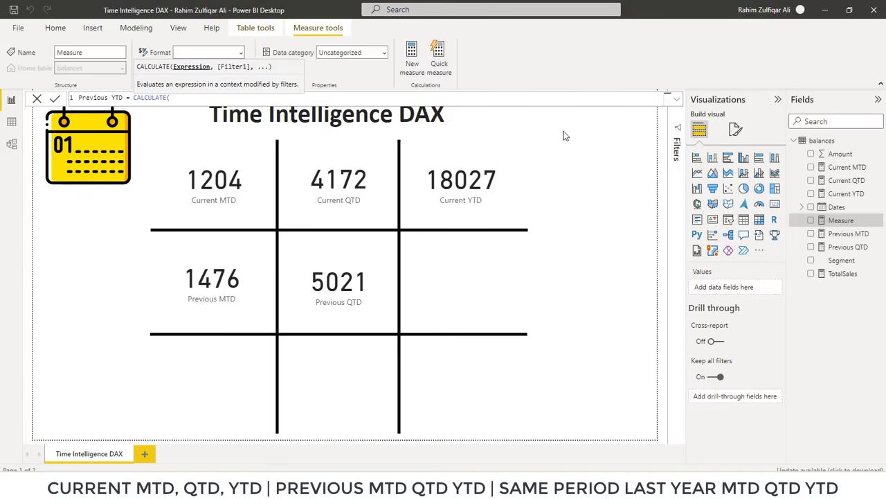
pyautogui.write('[')
pyautogui.press('Down')
pyautogui.press('Down')
pyautogui.press('Down')
pyautogui.press('Down')
pyautogui.press('Down')
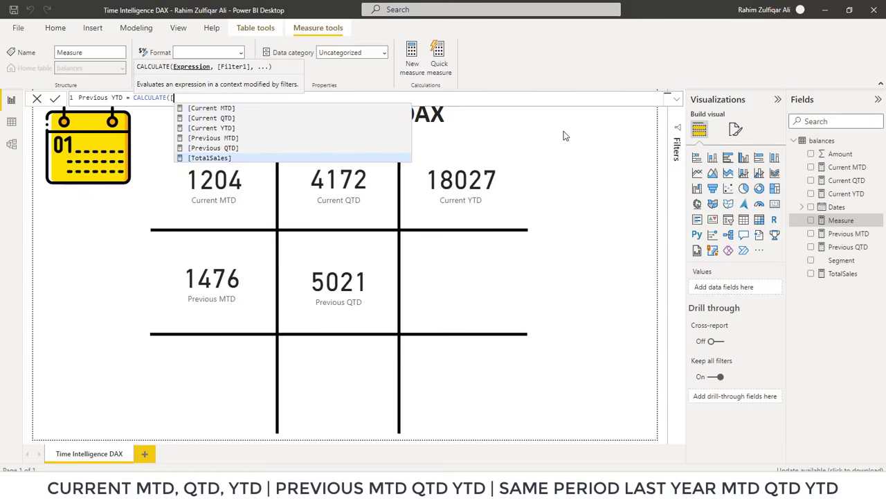
pyautogui.press('Tab')
pyautogui.write(',')
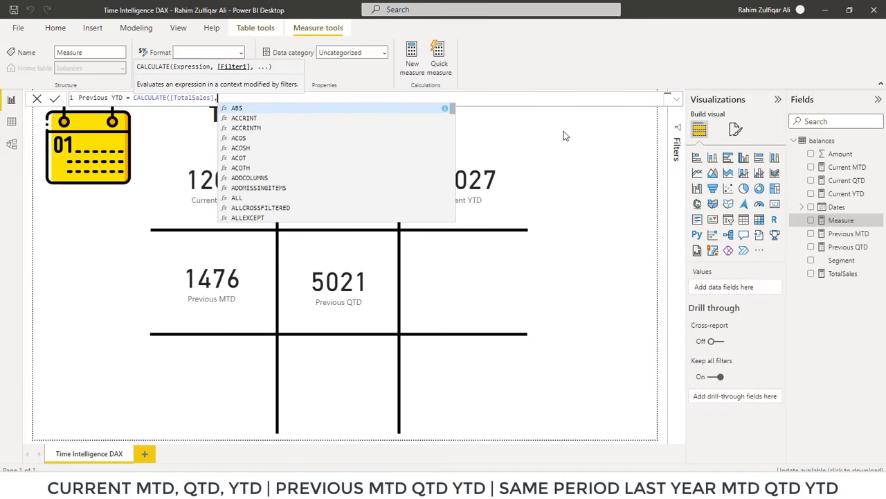
# - Complete the Previous YTD measure with PREVIOUSYEAR(DATESYTD(balances[Dates])) as the filter and commit the formula
pyautogui.write('pre')
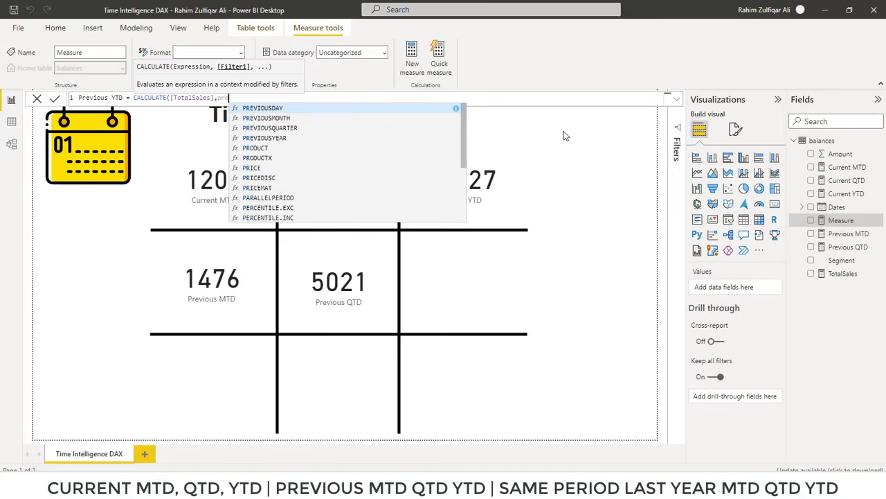
pyautogui.press('Down')
pyautogui.press('Down')
pyautogui.press('Down')
pyautogui.press('Tab')
pyautogui.write('dates')
pyautogui.press('Down')
pyautogui.press('Down')
pyautogui.press('Down')
pyautogui.press('Down')
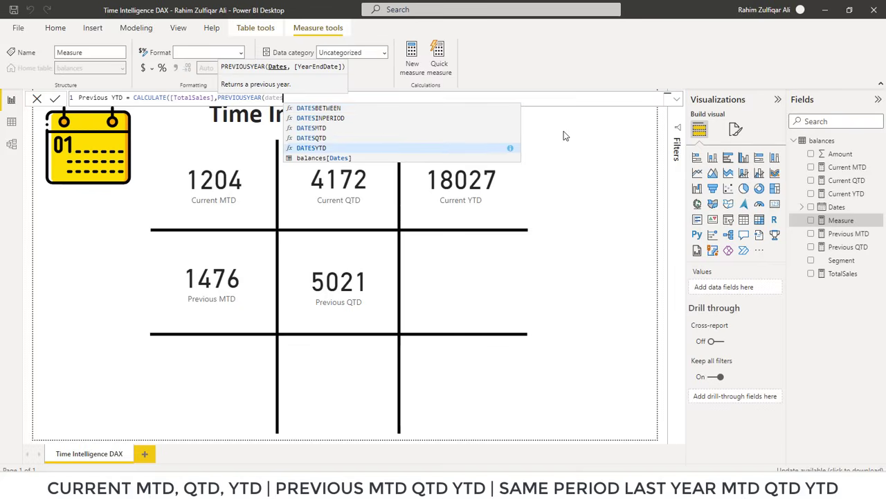
pyautogui.press('Tab')
pyautogui.write('bala')
pyautogui.press('Down')
pyautogui.press('Down')
pyautogui.press('Down')
pyautogui.press('Up')
pyautogui.press('Tab')
pyautogui.write(')))')
pyautogui.press('Return')
# - Add Previous YTD to the report as a card with display units None, placed in the grid cell below Current YTD
pyautogui.moveTo(847, 248); pyautogui.dragTo(609, 202)
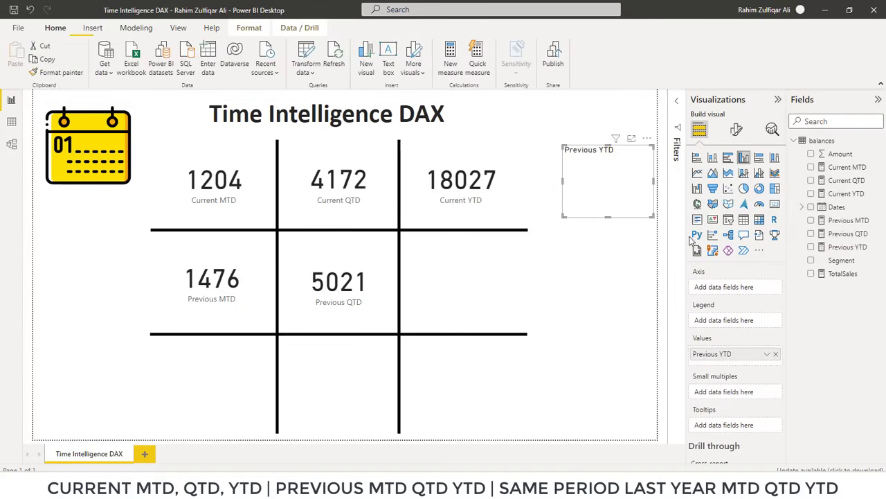
pyautogui.click(773, 204)
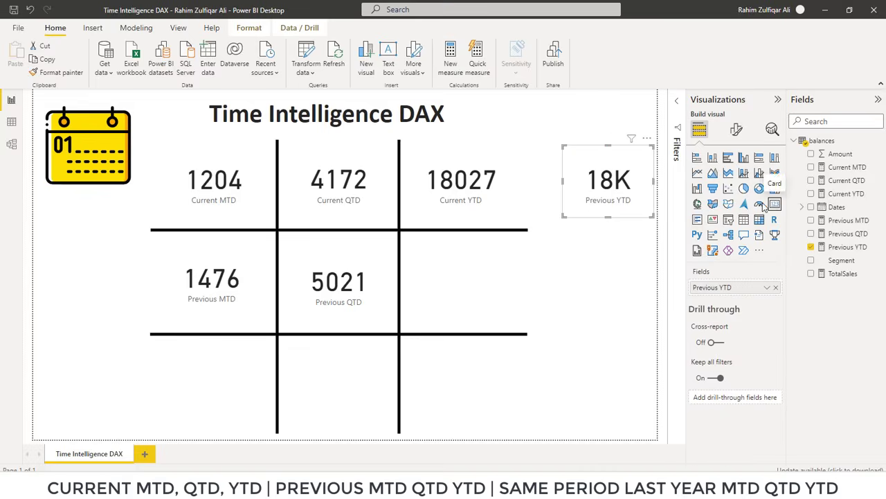
pyautogui.click(737, 132)
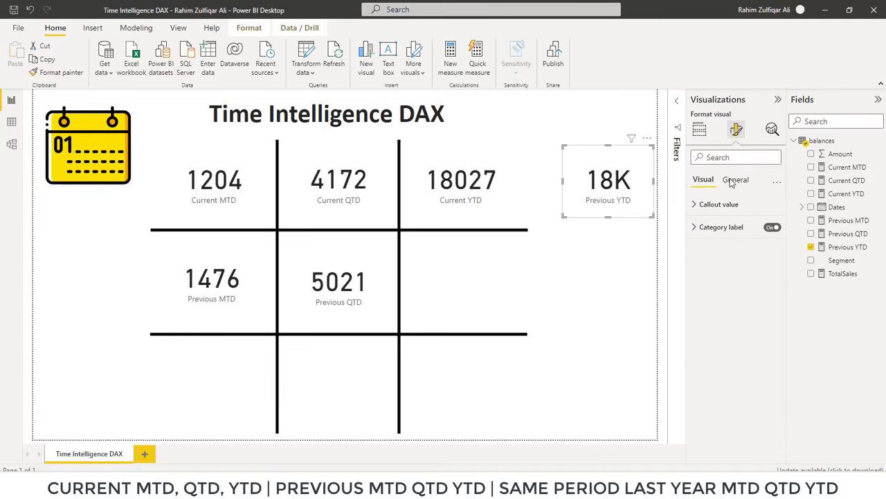
pyautogui.click(698, 207)
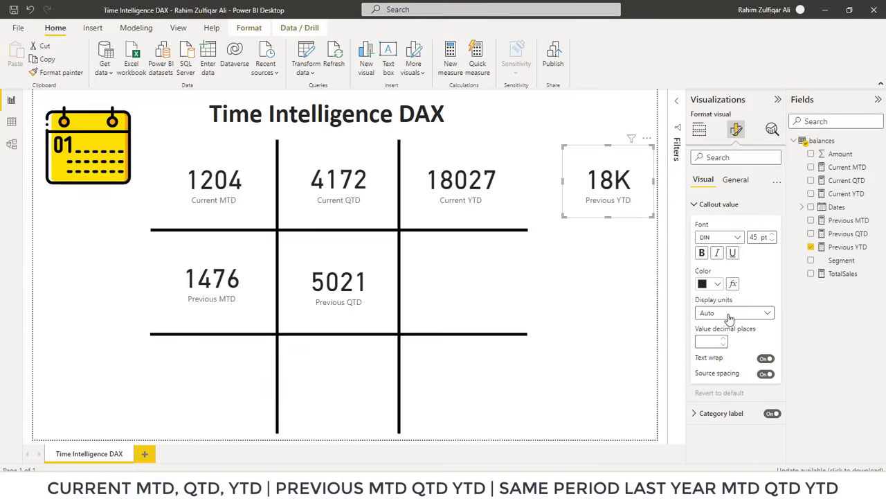
pyautogui.click(729, 315)
pyautogui.click(719, 341)
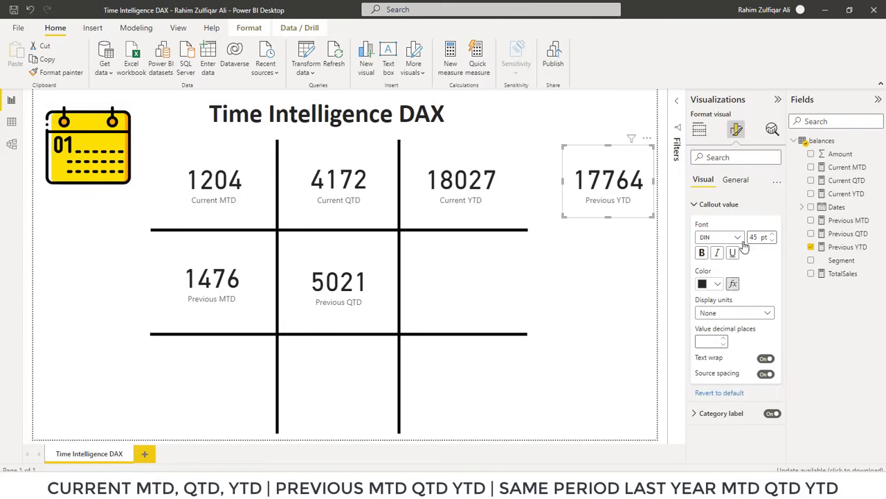
pyautogui.moveTo(647, 144); pyautogui.dragTo(508, 242)
pyautogui.click(638, 322)
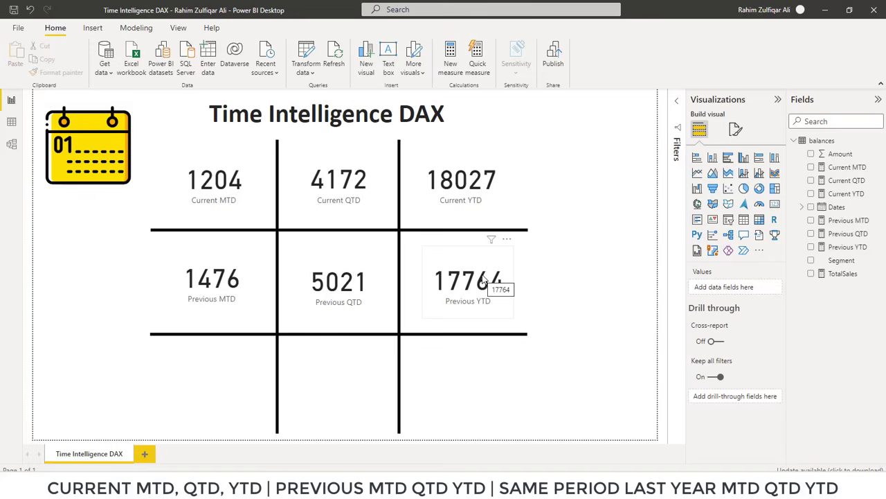
# - Switch to the Excel workbook, locate the 12/31/2019 row, and go to cell E2 in the 1/1/2019 row
pyautogui.click(463, 207)
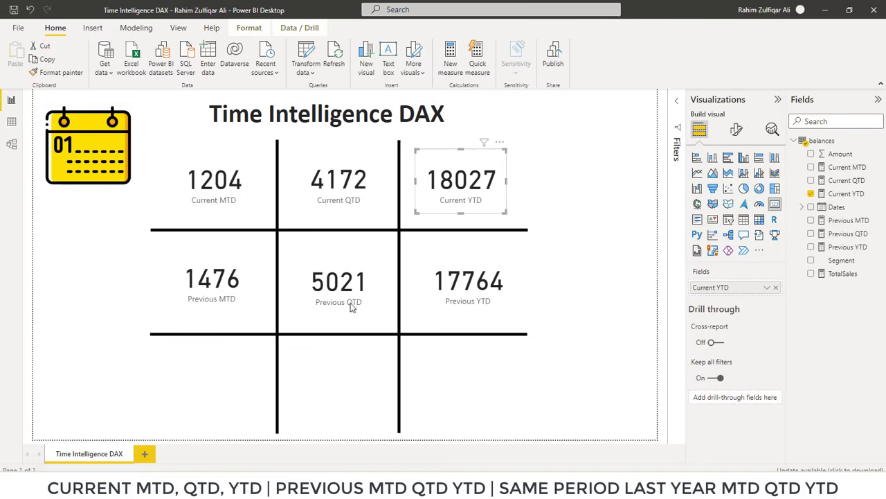
pyautogui.hotkey('alt', 'Tab')
pyautogui.click(167, 303)
pyautogui.click(225, 356)
pyautogui.click(143, 312)
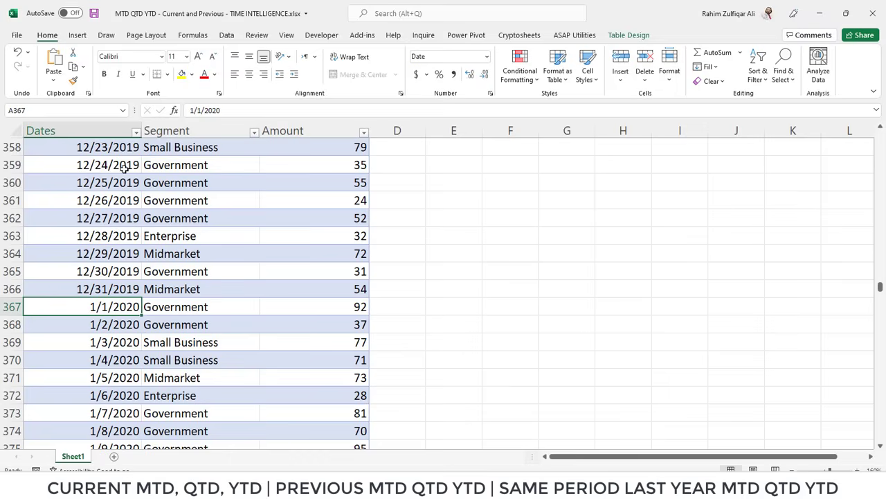
pyautogui.click(104, 287)
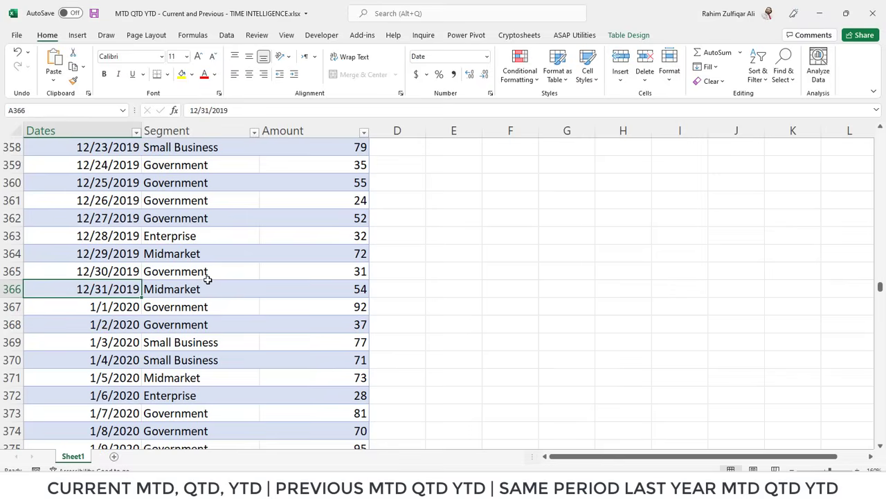
pyautogui.click(436, 272)
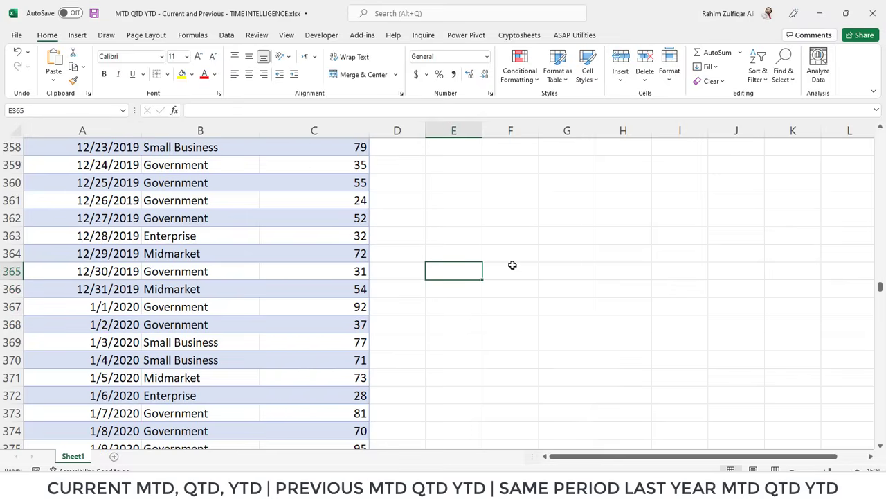
pyautogui.hotkey('ctrl', 'Up')
pyautogui.press('Down')
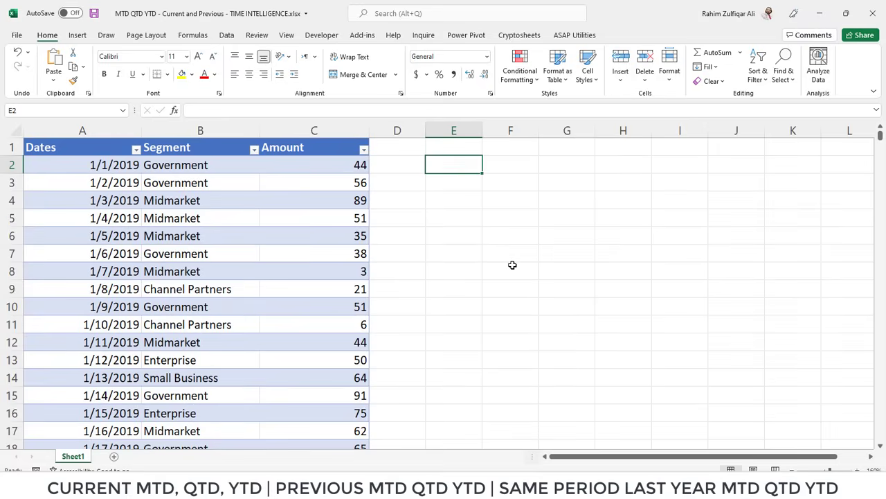
# - Enter a SUM formula in E2 totalling the January to December 2019 amounts, C2:C366
pyautogui.write('=su')
pyautogui.press('Tab')
pyautogui.press('Left')
pyautogui.press('Left')
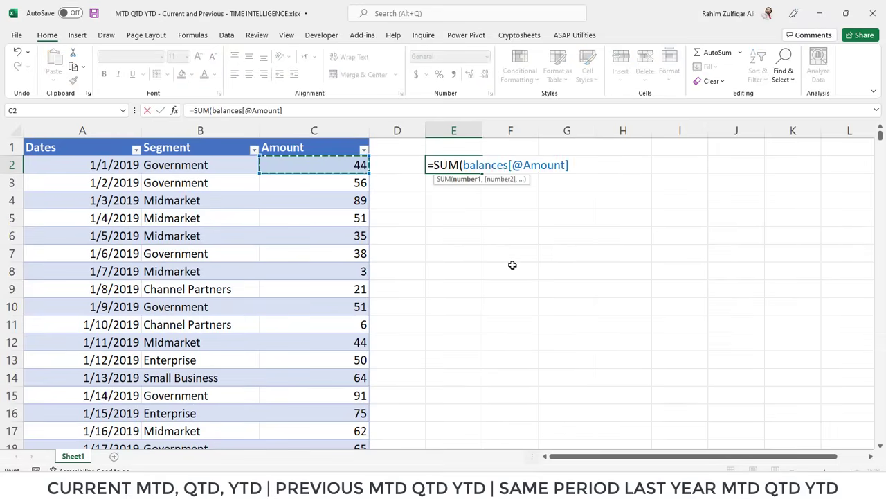
pyautogui.hotkey('shift', 'Down')
pyautogui.hotkey('shift', 'Down')
pyautogui.hotkey('shift', 'Down')
pyautogui.hotkey('shift', 'Down')
pyautogui.hotkey('shift', 'Down')
pyautogui.hotkey('shift', 'Down')
pyautogui.hotkey('shift', 'Down')
pyautogui.hotkey('shift', 'Down')
pyautogui.hotkey('shift', 'Down')
pyautogui.hotkey('shift', 'Down')
pyautogui.hotkey('shift', 'Down')
pyautogui.hotkey('shift', 'Down')
pyautogui.hotkey('shift', 'Down')
pyautogui.hotkey('shift', 'Down')
pyautogui.hotkey('shift', 'Down')
pyautogui.hotkey('shift', 'Down')
pyautogui.hotkey('shift', 'Down')
pyautogui.hotkey('shift', 'Down')
pyautogui.hotkey('shift', 'Down')
pyautogui.hotkey('shift', 'Down')
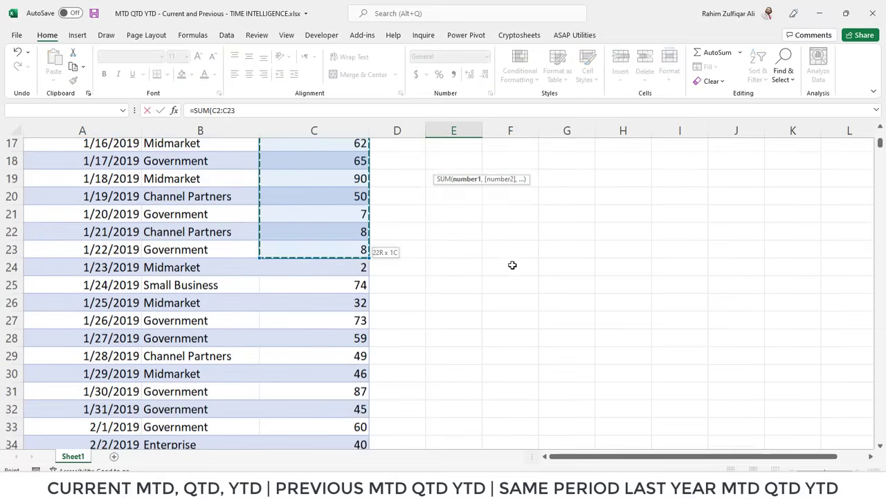
pyautogui.hotkey('shift', 'Down')
pyautogui.hotkey('shift', 'Down')
pyautogui.hotkey('shift', 'Down')
pyautogui.hotkey('shift', 'Down')
pyautogui.hotkey('shift', 'Down')
pyautogui.hotkey('shift', 'Down')
pyautogui.hotkey('shift', 'Down')
pyautogui.hotkey('shift', 'Down')
pyautogui.hotkey('shift', 'Down')
pyautogui.hotkey('shift', 'Down')
pyautogui.hotkey('shift', 'Down')
pyautogui.hotkey('shift', 'Down')
pyautogui.hotkey('shift', 'Down')
pyautogui.hotkey('shift', 'Down')
pyautogui.hotkey('shift', 'Down')
pyautogui.hotkey('shift', 'Down')
pyautogui.hotkey('shift', 'Down')
pyautogui.hotkey('shift', 'Down')
pyautogui.hotkey('shift', 'Down')
pyautogui.hotkey('shift', 'Down')
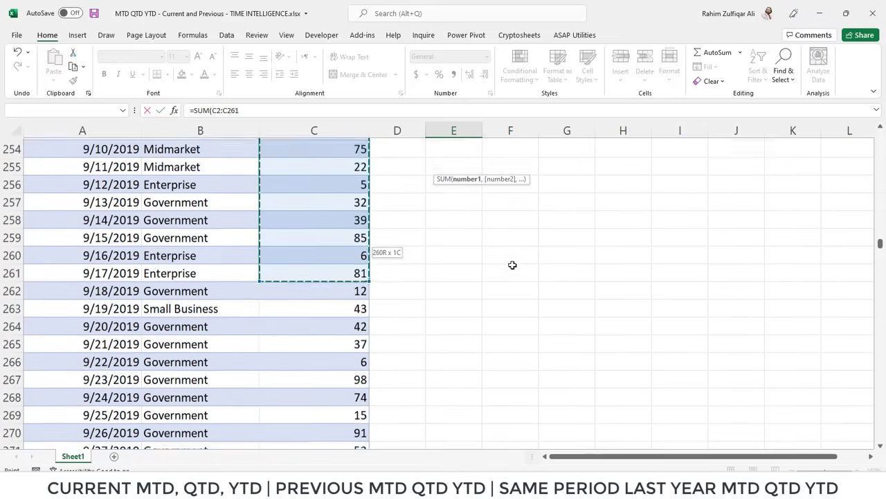
pyautogui.hotkey('shift', 'Down')
pyautogui.hotkey('shift', 'Down')
pyautogui.hotkey('shift', 'Down')
pyautogui.hotkey('shift', 'Down')
pyautogui.hotkey('shift', 'Down')
pyautogui.hotkey('shift', 'Down')
pyautogui.hotkey('shift', 'Down')
pyautogui.hotkey('shift', 'Down')
pyautogui.hotkey('shift', 'Down')
pyautogui.hotkey('shift', 'Down')
pyautogui.hotkey('shift', 'Down')
pyautogui.hotkey('shift', 'Down')
pyautogui.hotkey('shift', 'Down')
pyautogui.hotkey('shift', 'Down')
pyautogui.hotkey('shift', 'Down')
pyautogui.hotkey('shift', 'Down')
pyautogui.hotkey('shift', 'Down')
pyautogui.hotkey('shift', 'Down')
pyautogui.hotkey('shift', 'Down')
pyautogui.hotkey('shift', 'Down')
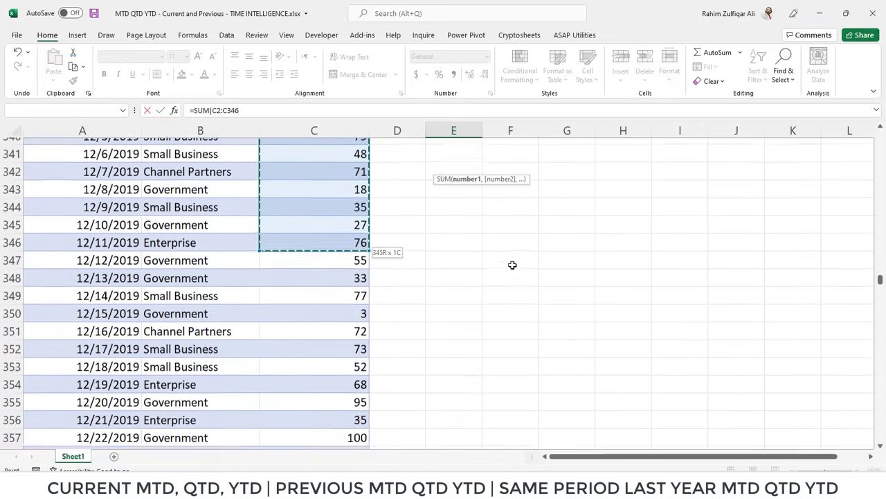
pyautogui.hotkey('shift', 'Down')
pyautogui.hotkey('shift', 'Down')
pyautogui.hotkey('shift', 'Down')
pyautogui.hotkey('shift', 'Down')
pyautogui.hotkey('shift', 'Down')
pyautogui.hotkey('shift', 'Down')
pyautogui.hotkey('shift', 'Down')
pyautogui.hotkey('shift', 'Down')
pyautogui.hotkey('shift', 'Down')
pyautogui.hotkey('shift', 'Down')
pyautogui.hotkey('shift', 'Down')
pyautogui.hotkey('shift', 'Down')
pyautogui.hotkey('shift', 'Down')
pyautogui.hotkey('shift', 'Down')
pyautogui.hotkey('shift', 'Down')
pyautogui.hotkey('shift', 'Down')
pyautogui.hotkey('shift', 'Down')
pyautogui.hotkey('shift', 'Down')
pyautogui.hotkey('shift', 'Down')
pyautogui.hotkey('shift', 'Down')
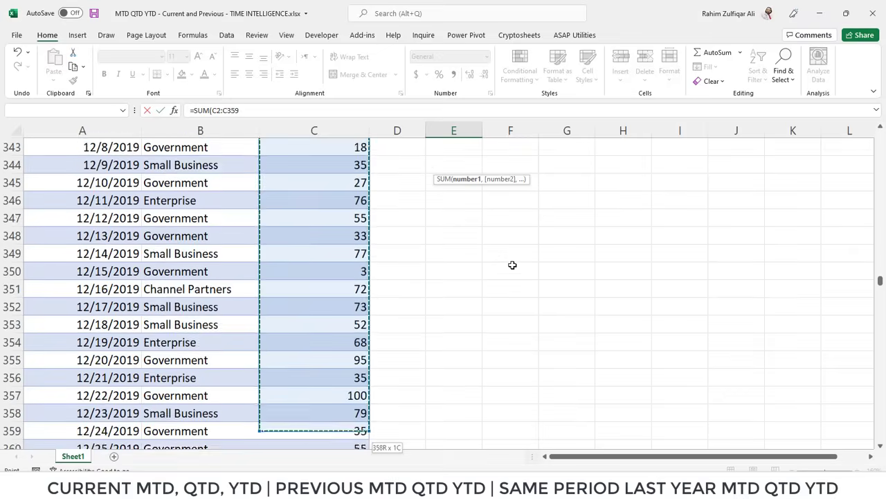
pyautogui.hotkey('shift', 'Down')
pyautogui.hotkey('shift', 'Down')
pyautogui.hotkey('shift', 'Down')
pyautogui.hotkey('shift', 'Down')
pyautogui.hotkey('shift', 'Down')
pyautogui.hotkey('shift', 'Up')
pyautogui.hotkey('shift', 'Up')
pyautogui.hotkey('shift', 'Up')
pyautogui.hotkey('shift', 'Up')
pyautogui.hotkey('shift', 'Up')
pyautogui.hotkey('shift', 'Up')
pyautogui.hotkey('shift', 'Up')
pyautogui.hotkey('shift', 'Up')
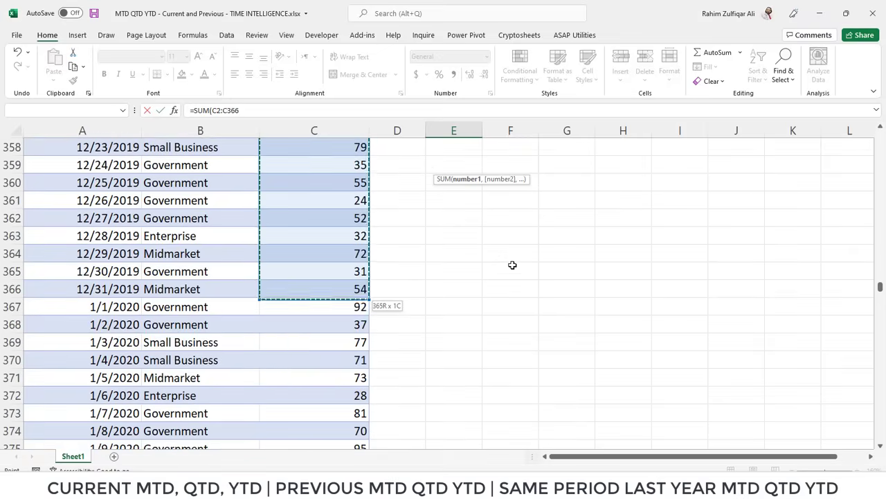
pyautogui.press('Return')
pyautogui.press('Up')
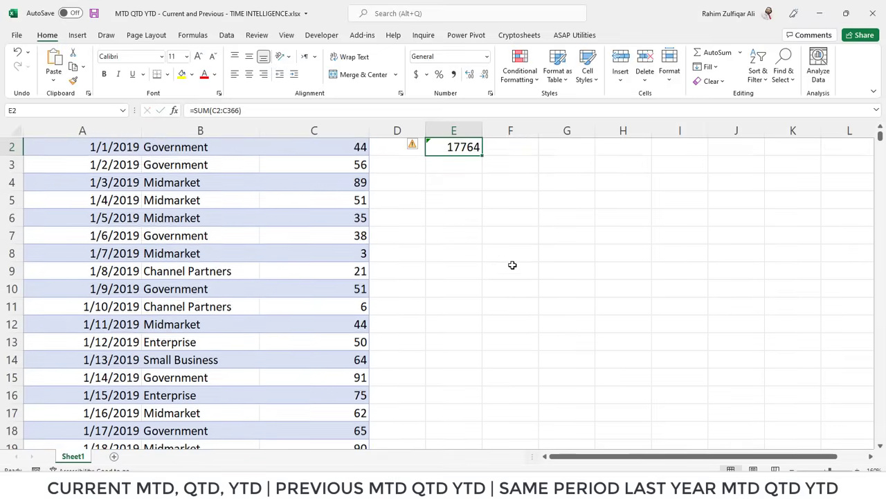
# - Return to the Power BI report and compare the Previous YTD card with the Excel total
pyautogui.click(456, 486)
pyautogui.click(454, 296)
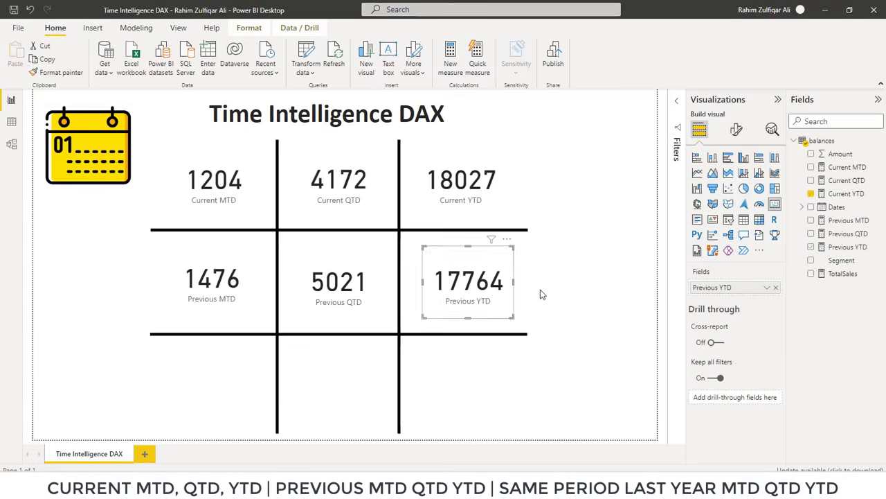
pyautogui.click(590, 297)
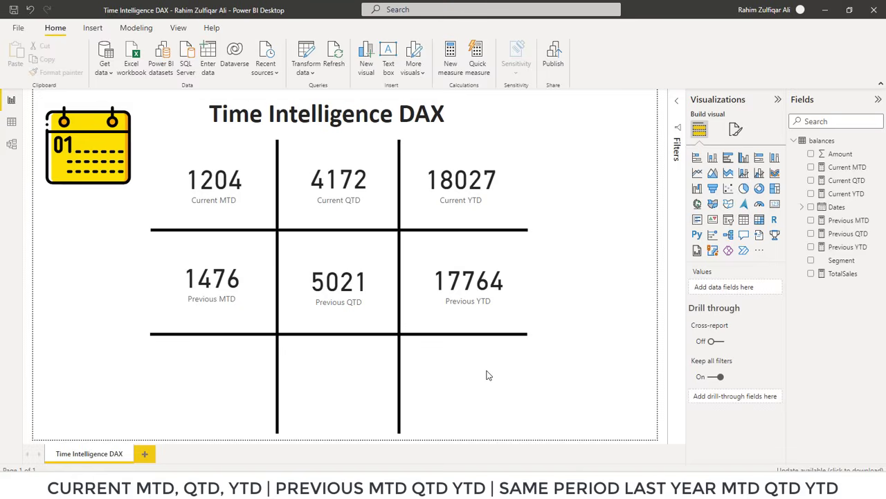
pyautogui.click(214, 177)
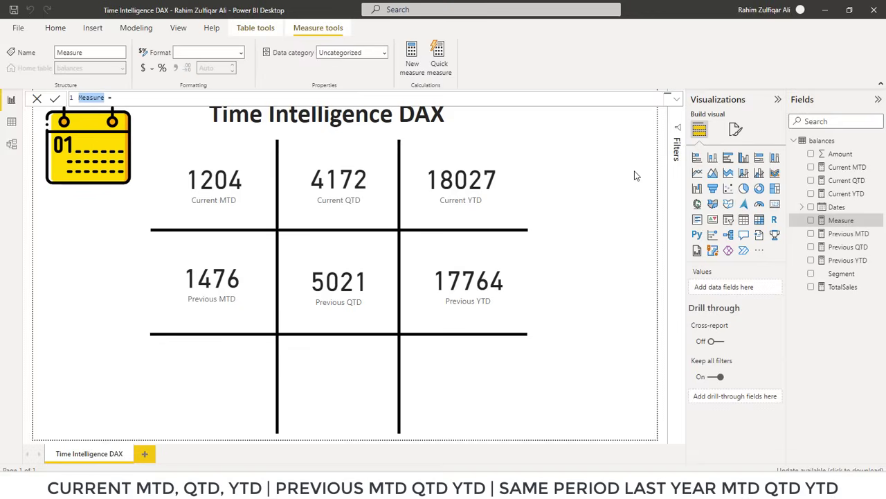
# - Name the new measure SPLY MTD and start its formula with CALCULATE over the [Current MTD] measure
pyautogui.write('SPLY MTD')
pyautogui.press('Right')
pyautogui.press('Right')
pyautogui.press('Right')
pyautogui.write('CALCULATE(')
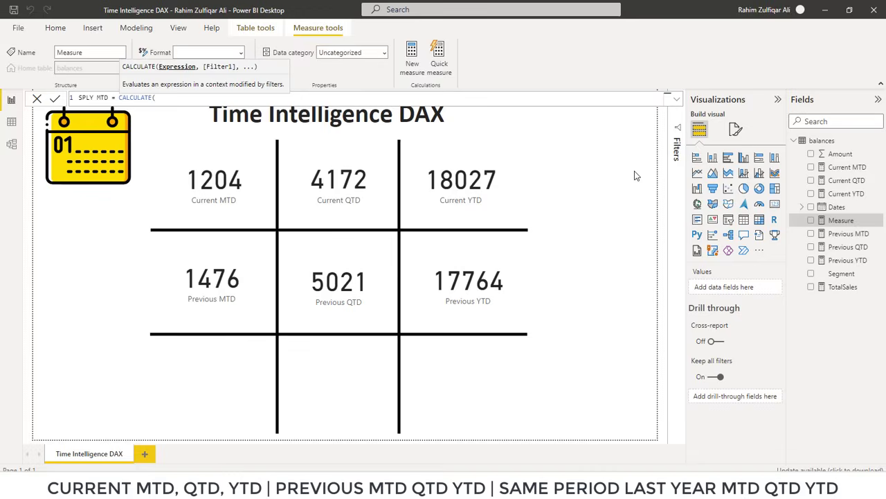
pyautogui.write('[')
pyautogui.press('Down')
pyautogui.press('Down')
pyautogui.press('Up')
pyautogui.press('Up')
pyautogui.press('Tab')
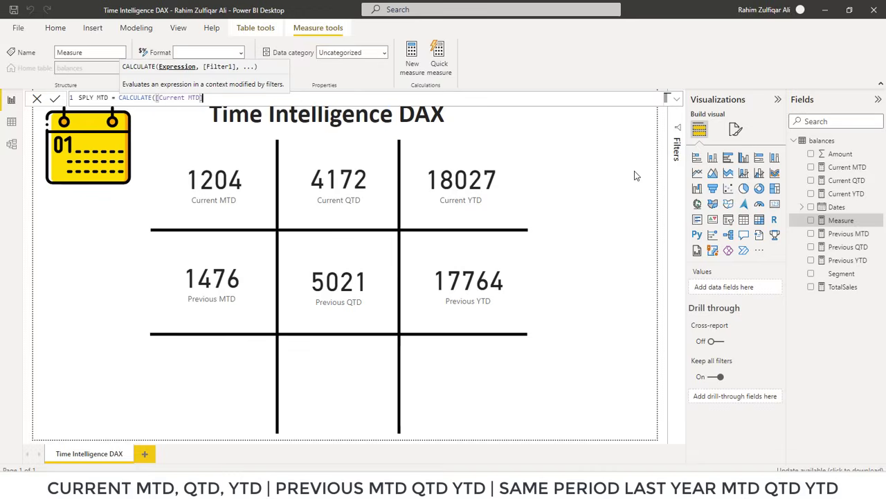
# - Complete the SPLY MTD formula with the filter SAMEPERIODLASTYEAR(balances[Dates]) and commit the measure
pyautogui.write(',same')
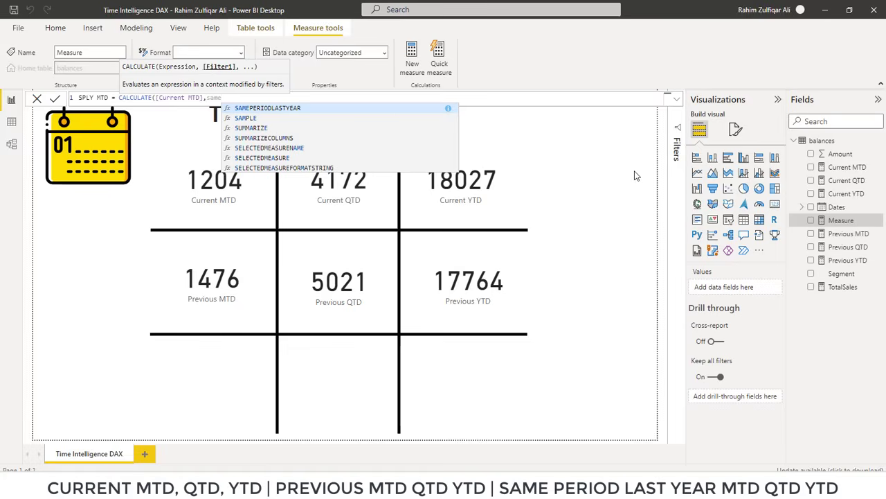
pyautogui.press('Tab')
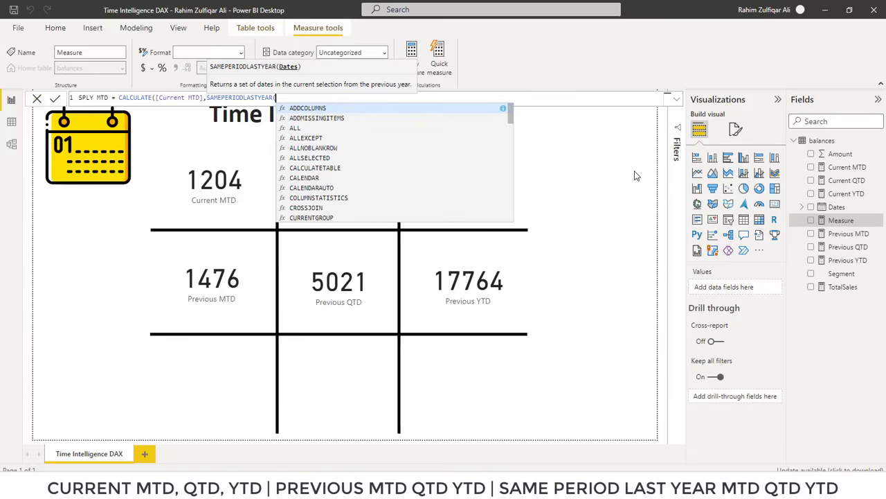
pyautogui.write('bala')
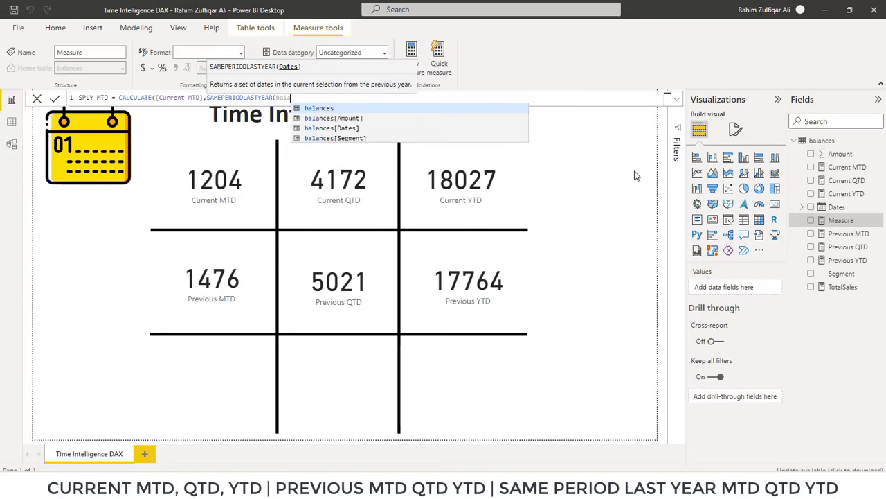
pyautogui.press('Down')
pyautogui.press('Down')
pyautogui.press('Tab')
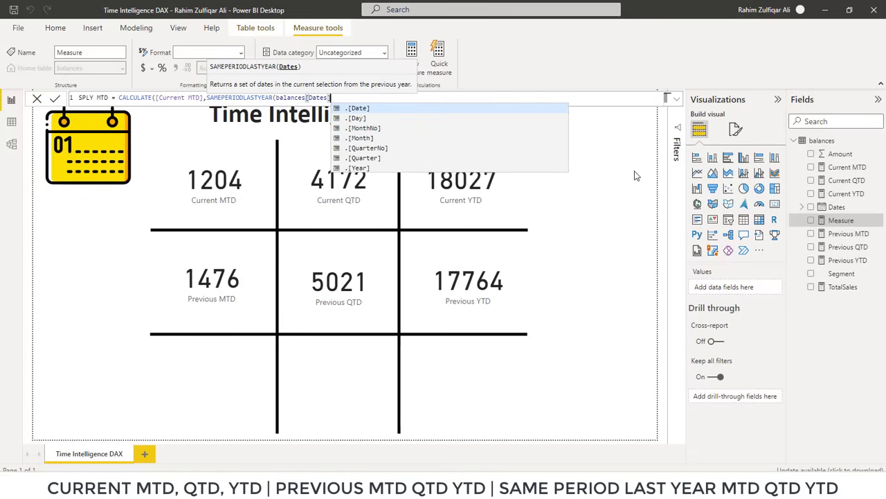
pyautogui.press('Escape')
pyautogui.write(')')
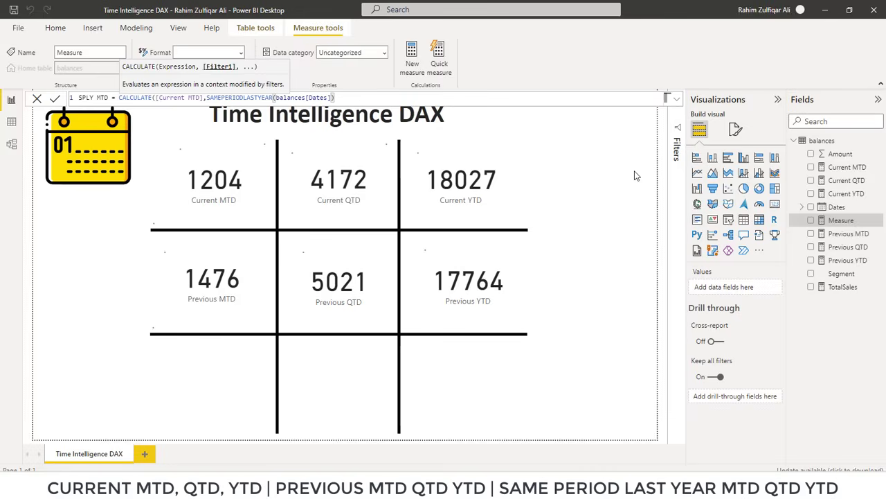
pyautogui.write(')')
pyautogui.press('Return')
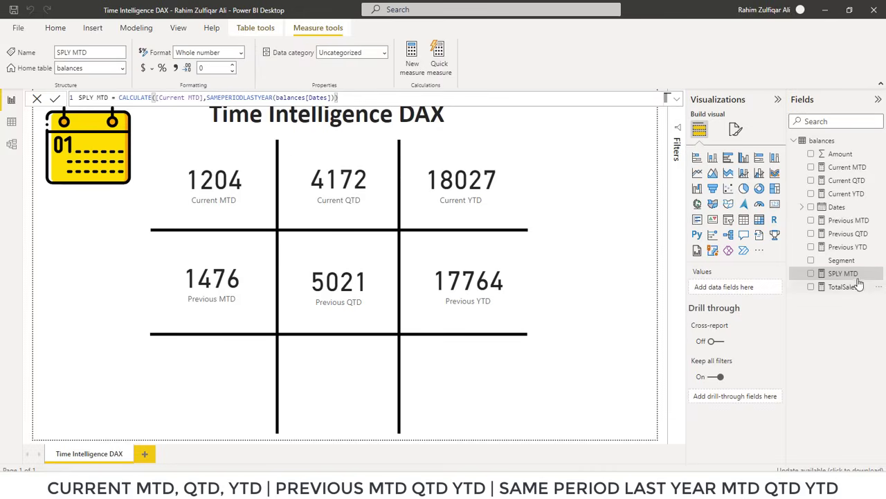
# - Add SPLY MTD to the report as a card, resized to fit the grid cell below Previous MTD
pyautogui.moveTo(846, 275); pyautogui.dragTo(219, 376)
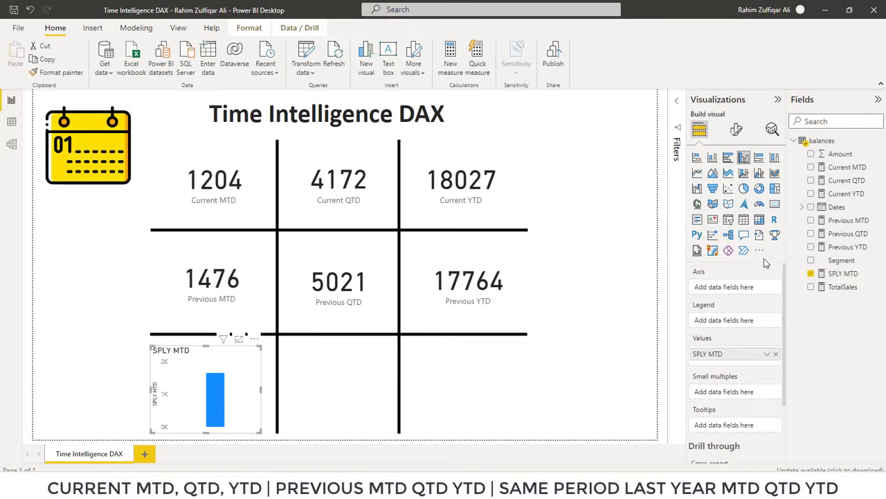
pyautogui.click(775, 204)
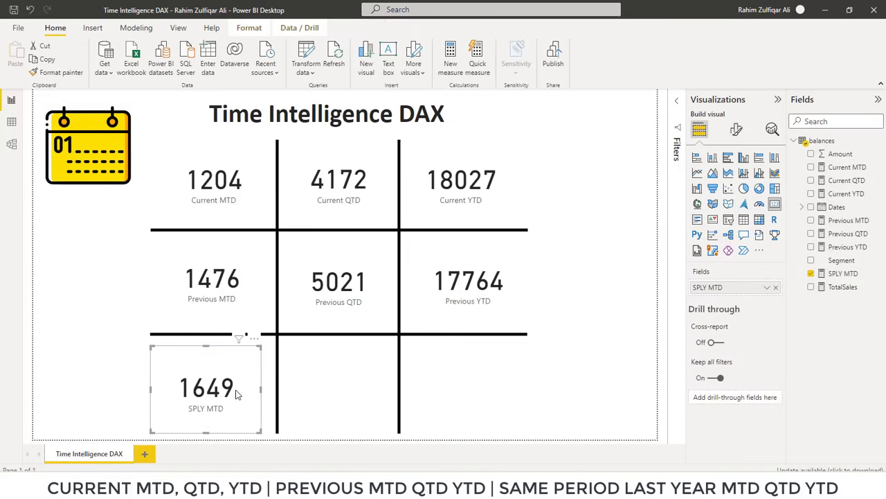
pyautogui.moveTo(259, 345); pyautogui.dragTo(238, 367)
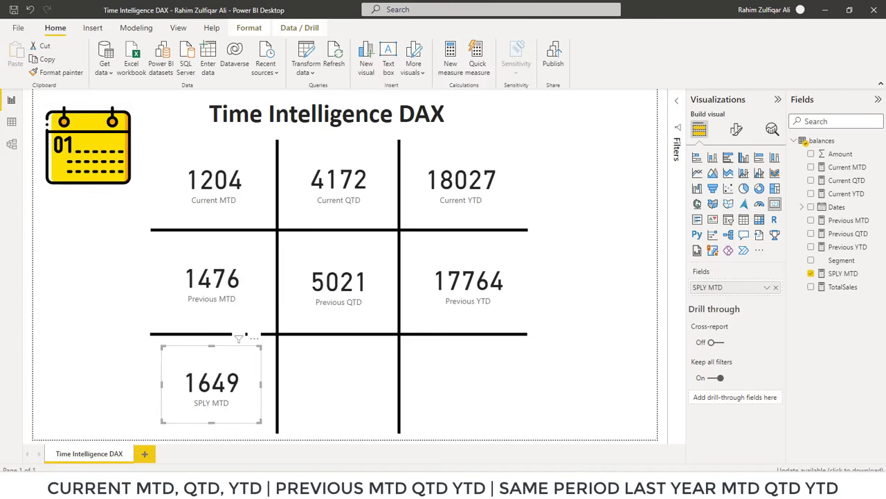
# - Switch to the Excel workbook and clear the SUM formula from cell E2
pyautogui.moveTo(258, 485)
pyautogui.click(251, 378)
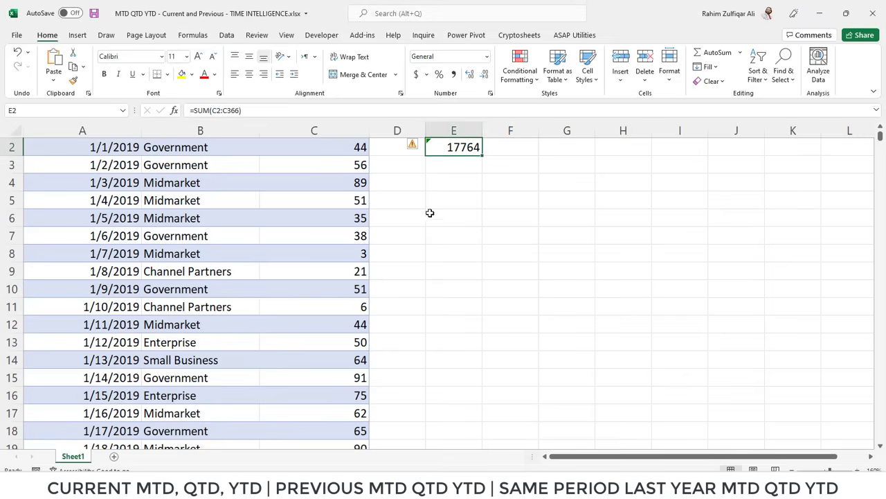
pyautogui.press('Delete')
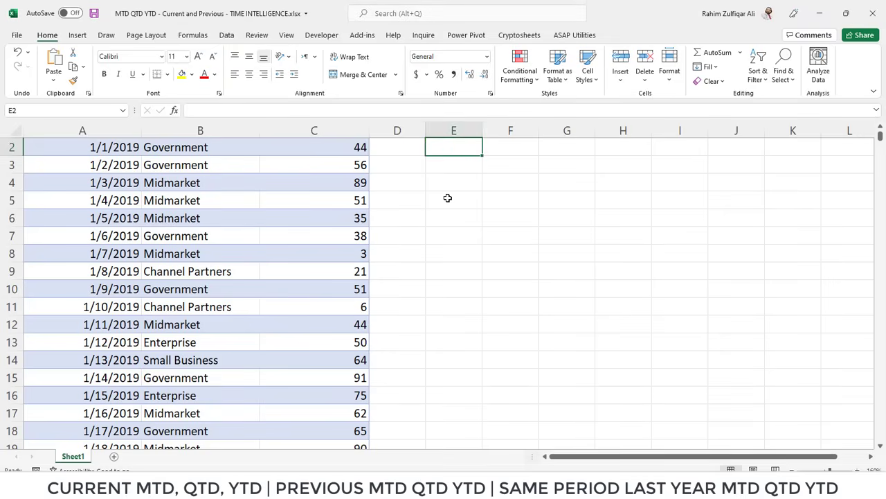
# - Locate the start of December 2019 in the data and go to cell E336 in the 12/1/2019 row
pyautogui.click(448, 198)
pyautogui.press('pagedown')
pyautogui.press('pagedown')
pyautogui.press('pagedown')
pyautogui.press('pagedown')
pyautogui.press('pagedown')
pyautogui.press('pagedown')
pyautogui.press('pagedown')
pyautogui.press('pagedown')
pyautogui.press('pagedown')
pyautogui.press('pagedown')
pyautogui.press('pagedown')
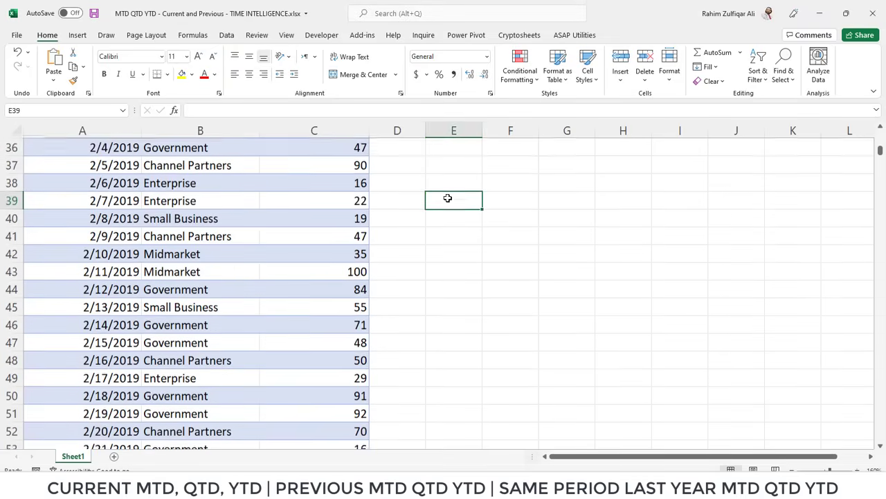
pyautogui.press('pagedown')
pyautogui.press('pagedown')
pyautogui.press('pagedown')
pyautogui.press('pagedown')
pyautogui.press('pagedown')
pyautogui.press('pagedown')
pyautogui.press('pagedown')
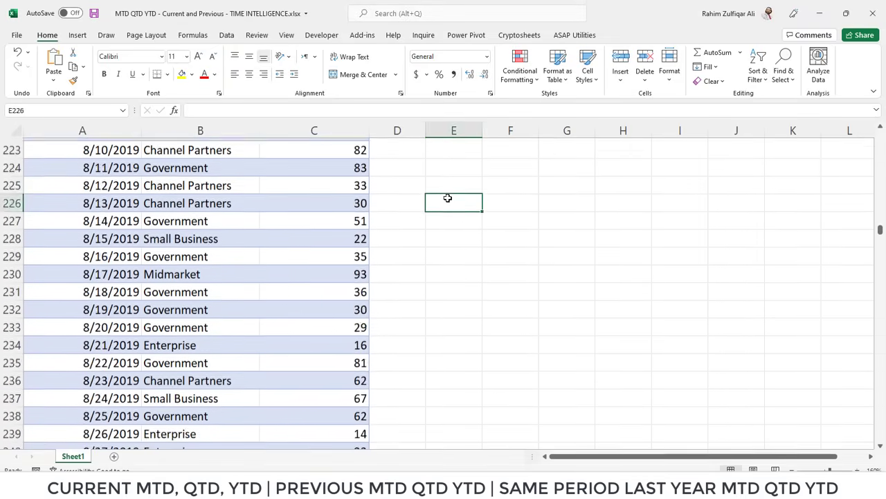
pyautogui.press('pagedown')
pyautogui.press('pagedown')
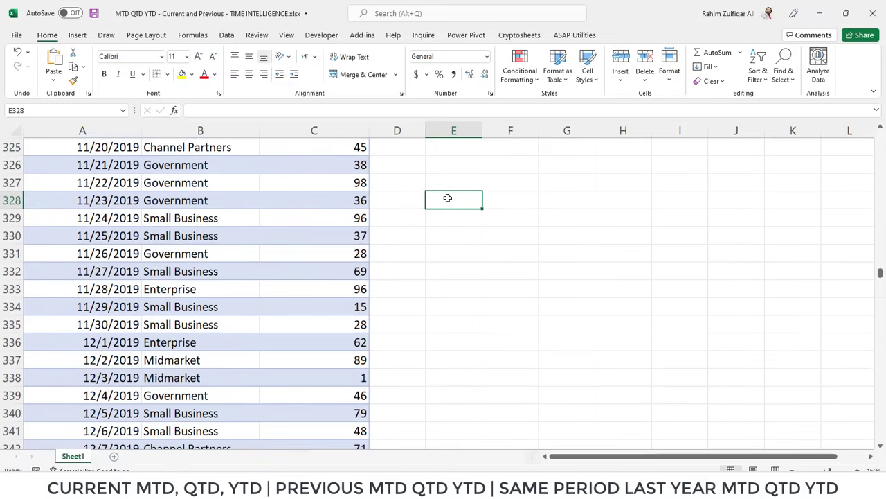
pyautogui.press('Up')
pyautogui.press('Up')
pyautogui.press('Up')
pyautogui.press('Up')
pyautogui.press('Up')
pyautogui.press('Up')
pyautogui.press('Up')
pyautogui.press('Up')
pyautogui.press('Up')
pyautogui.press('Up')
pyautogui.press('Up')
pyautogui.press('Up')
pyautogui.press('Down')
pyautogui.press('Down')
pyautogui.press('Down')
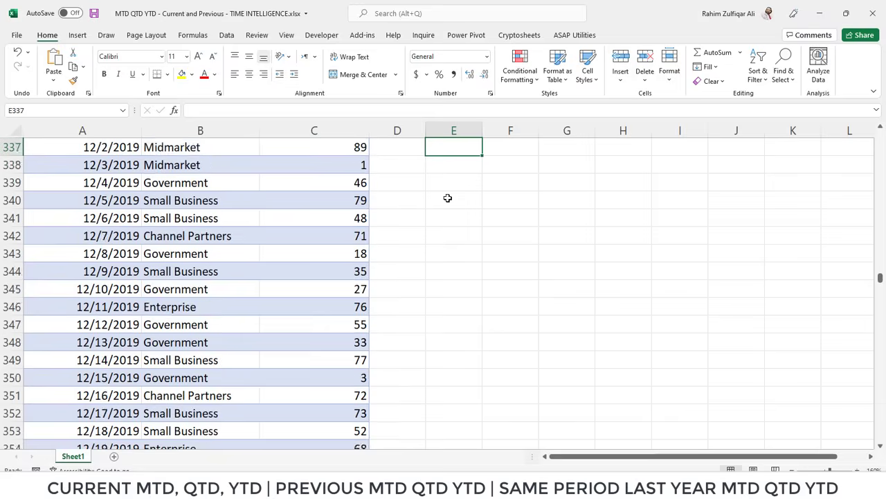
# - Enter a SUM formula in E336 totalling the December 2019 amounts, C336:C366, and reselect the cell
pyautogui.write('=sum')
pyautogui.press('Tab')
pyautogui.press('Left')
pyautogui.press('Left')
pyautogui.press('Left')
pyautogui.press('Right')
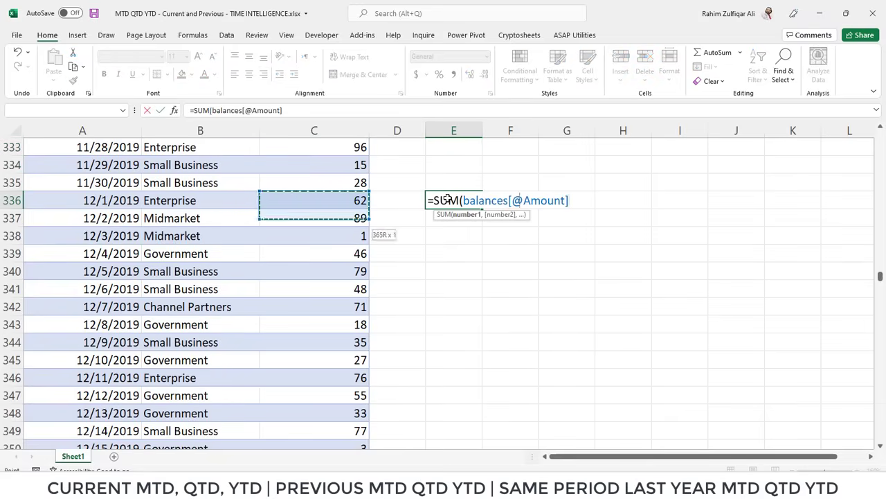
pyautogui.hotkey('shift', 'Down')
pyautogui.hotkey('shift', 'Down')
pyautogui.hotkey('shift', 'Down')
pyautogui.hotkey('shift', 'Down')
pyautogui.hotkey('shift', 'Down')
pyautogui.hotkey('shift', 'Down')
pyautogui.hotkey('shift', 'Down')
pyautogui.hotkey('shift', 'Down')
pyautogui.hotkey('shift', 'Down')
pyautogui.hotkey('shift', 'Down')
pyautogui.hotkey('shift', 'Down')
pyautogui.hotkey('shift', 'Down')
pyautogui.hotkey('shift', 'Down')
pyautogui.hotkey('shift', 'Down')
pyautogui.hotkey('shift', 'Down')
pyautogui.hotkey('shift', 'Down')
pyautogui.hotkey('shift', 'Down')
pyautogui.hotkey('shift', 'Down')
pyautogui.hotkey('shift', 'Down')
pyautogui.hotkey('shift', 'Down')
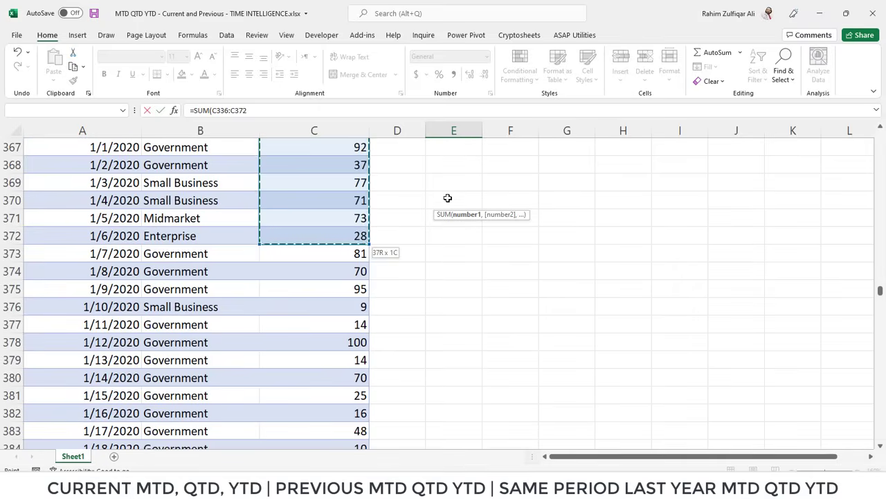
pyautogui.hotkey('shift', 'Up')
pyautogui.hotkey('shift', 'Up')
pyautogui.hotkey('shift', 'Up')
pyautogui.hotkey('shift', 'Up')
pyautogui.hotkey('shift', 'Up')
pyautogui.hotkey('shift', 'Up')
pyautogui.hotkey('shift', 'Up')
pyautogui.hotkey('shift', 'Up')
pyautogui.hotkey('shift', 'Up')
pyautogui.hotkey('shift', 'Up')
pyautogui.hotkey('shift', 'Up')
pyautogui.hotkey('shift', 'Up')
pyautogui.hotkey('shift', 'Up')
pyautogui.hotkey('shift', 'Down')
pyautogui.hotkey('shift', 'Down')
pyautogui.hotkey('shift', 'Down')
pyautogui.hotkey('shift', 'Down')
pyautogui.hotkey('shift', 'Down')
pyautogui.hotkey('shift', 'Down')
pyautogui.hotkey('shift', 'Down')
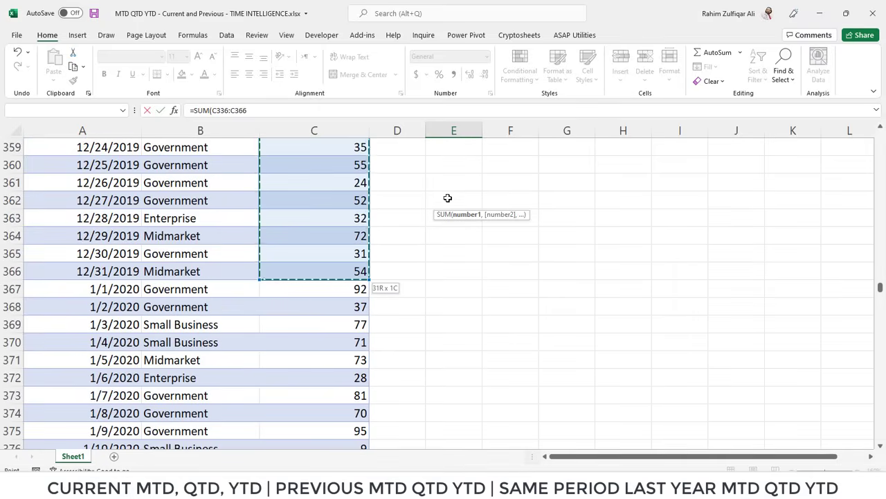
pyautogui.press('Return')
pyautogui.press('Up')
pyautogui.press('Up')
pyautogui.press('Down')
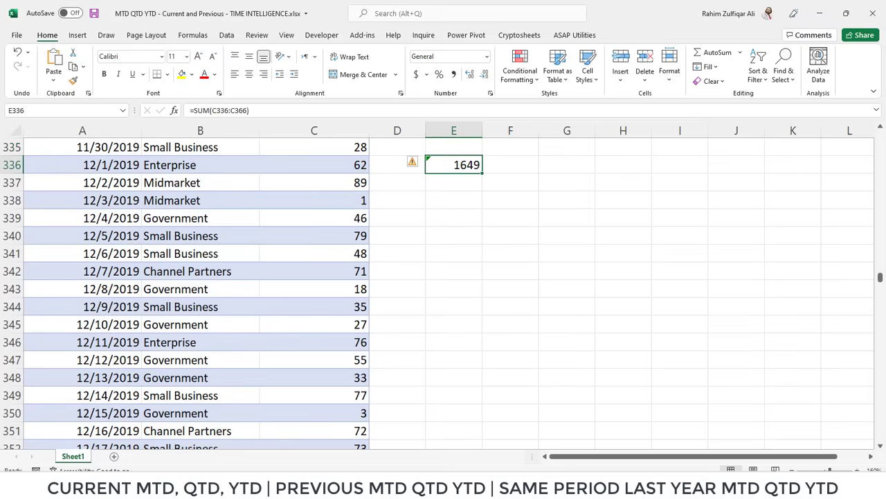
# - Return to the Power BI report and compare the SPLY MTD card with the Excel total and the Current MTD, Previous MTD and Current QTD cards
pyautogui.click(388, 486)
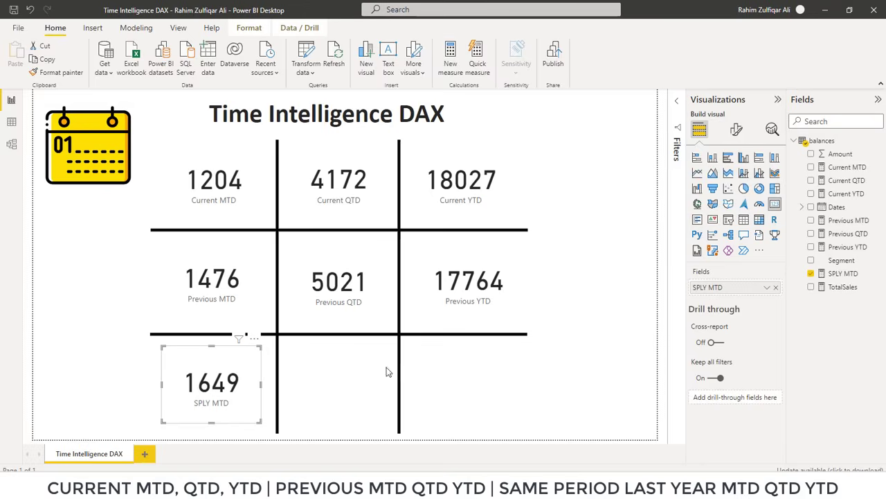
pyautogui.click(236, 193)
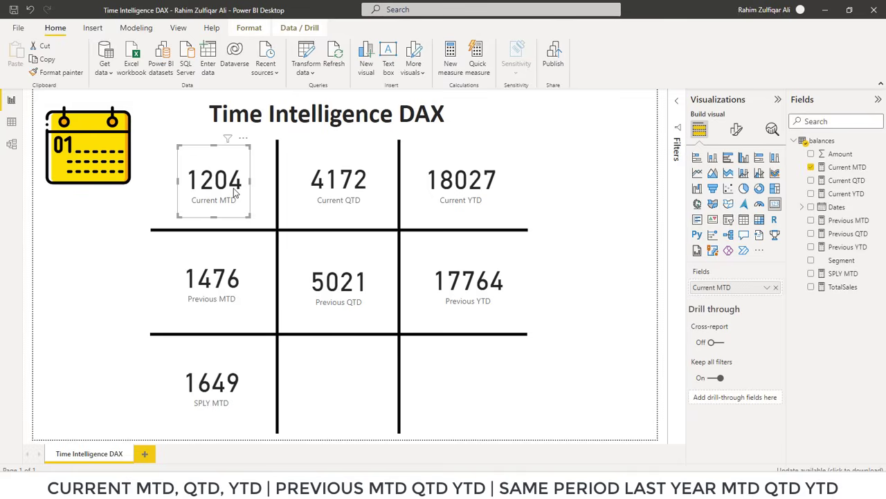
pyautogui.click(218, 378)
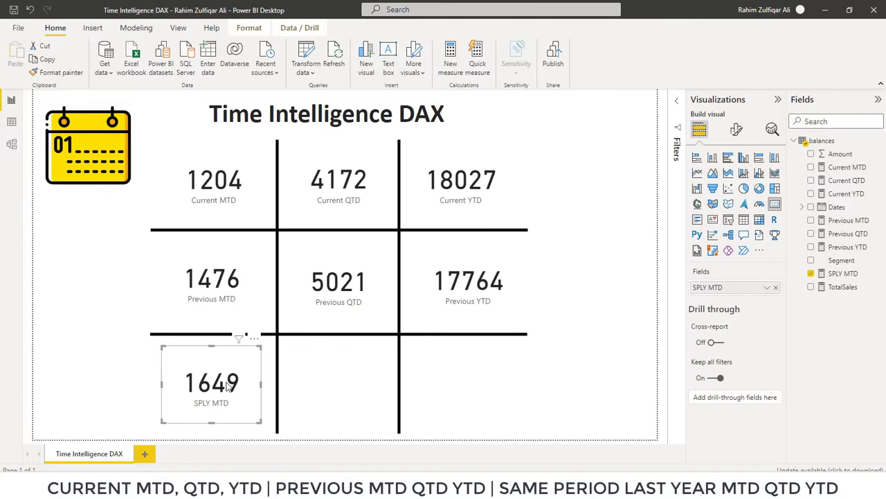
pyautogui.click(233, 281)
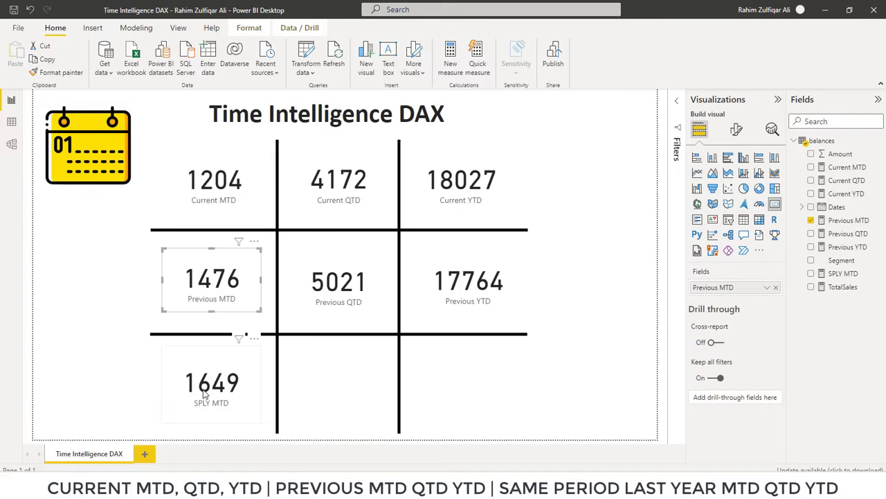
pyautogui.click(329, 364)
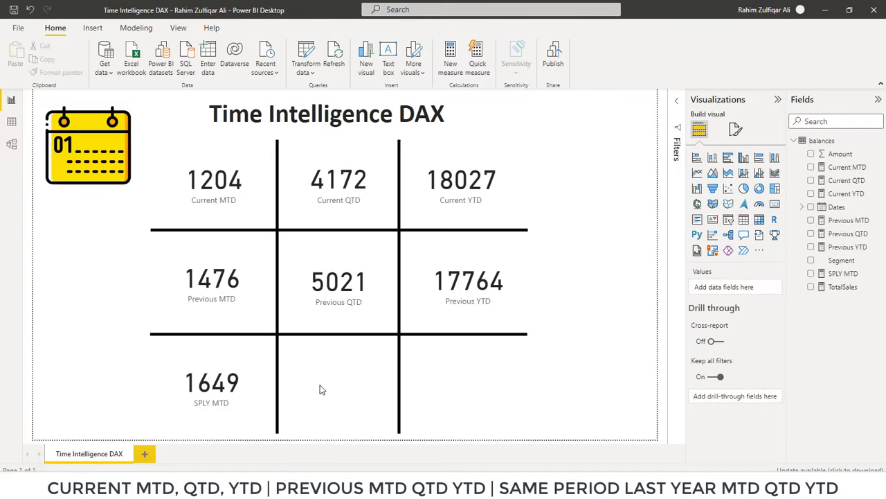
pyautogui.click(359, 196)
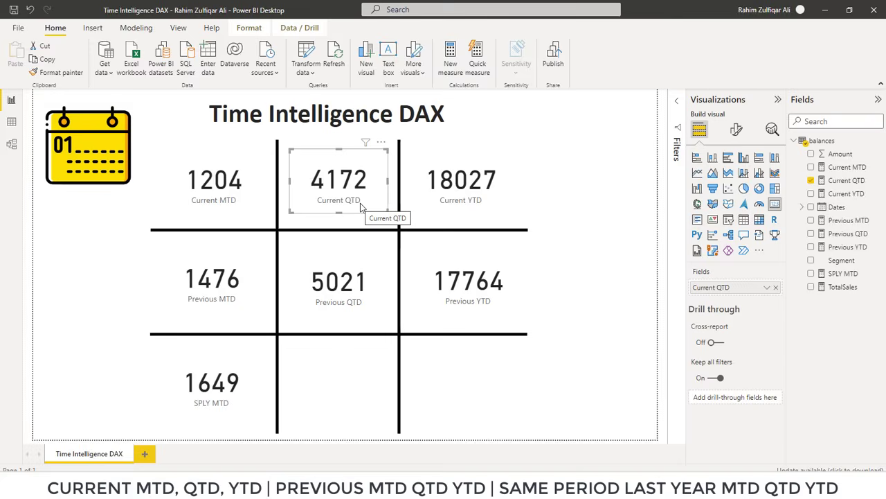
pyautogui.click(344, 375)
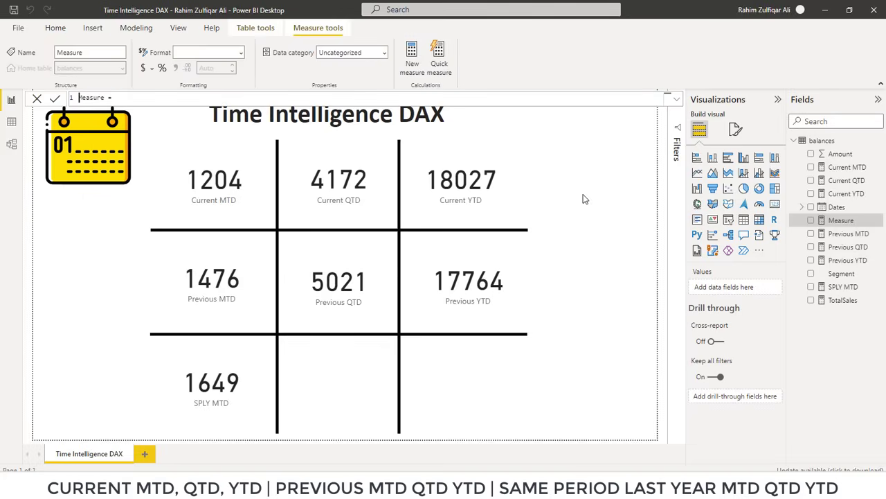
# - Name the new measure SPLY QTD and start its formula with CALCULATE over the [Current QTD] measure
pyautogui.write('SPLY QTD')
pyautogui.press('End')
pyautogui.write('c')
pyautogui.press('Tab')
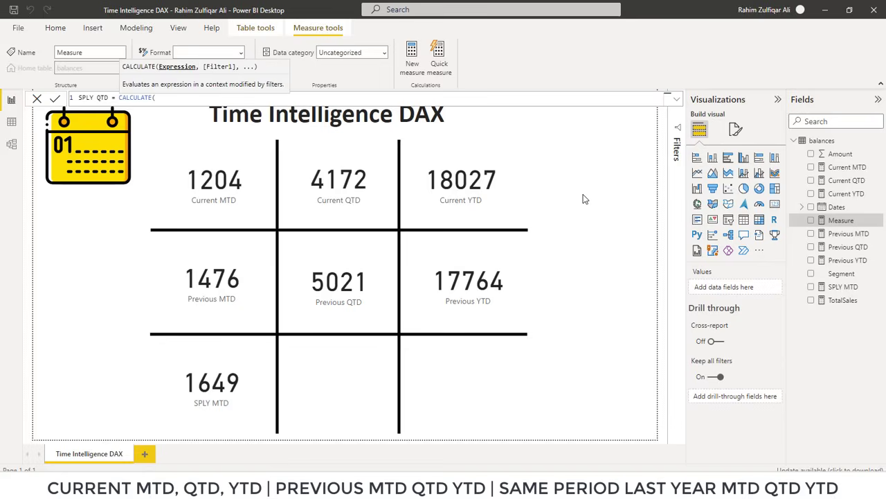
pyautogui.write('[')
pyautogui.press('Down')
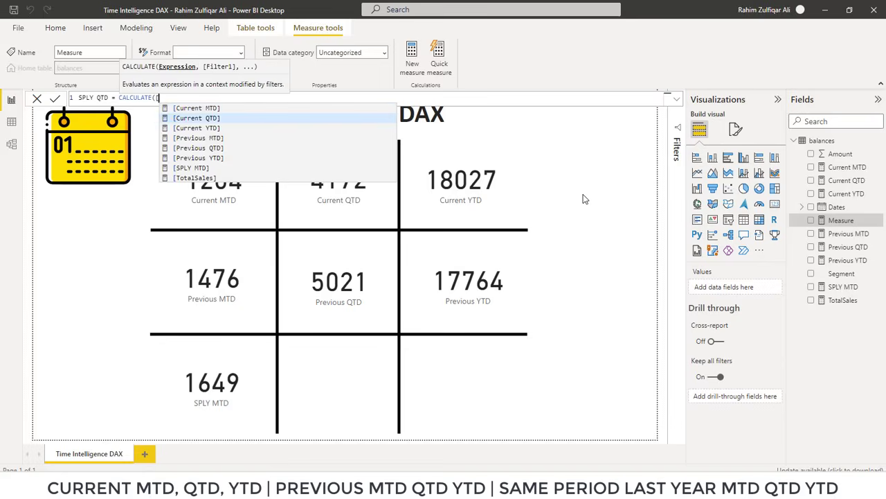
pyautogui.press('Tab')
# - Complete the SPLY QTD formula with the filter SAMEPERIODLASTYEAR(balances[Dates]) and commit the measure
pyautogui.write(',')
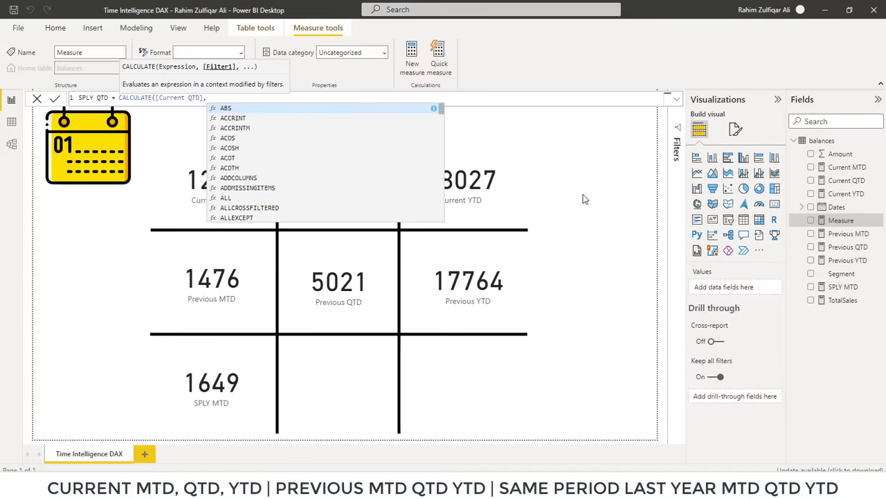
pyautogui.write('same')
pyautogui.press('Tab')
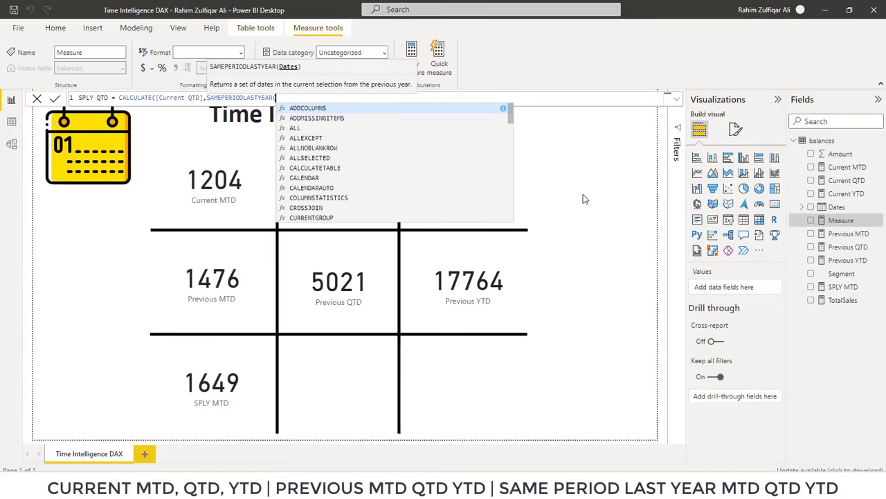
pyautogui.write('bala')
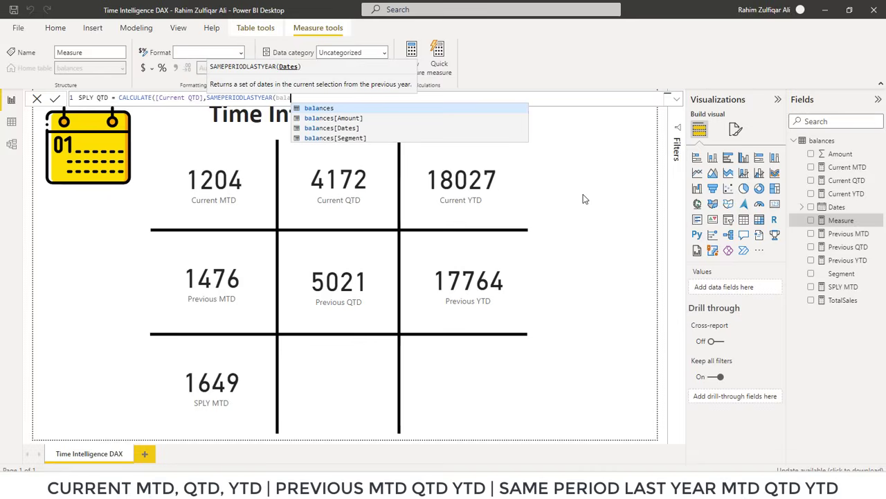
pyautogui.write('nces[Dates])')
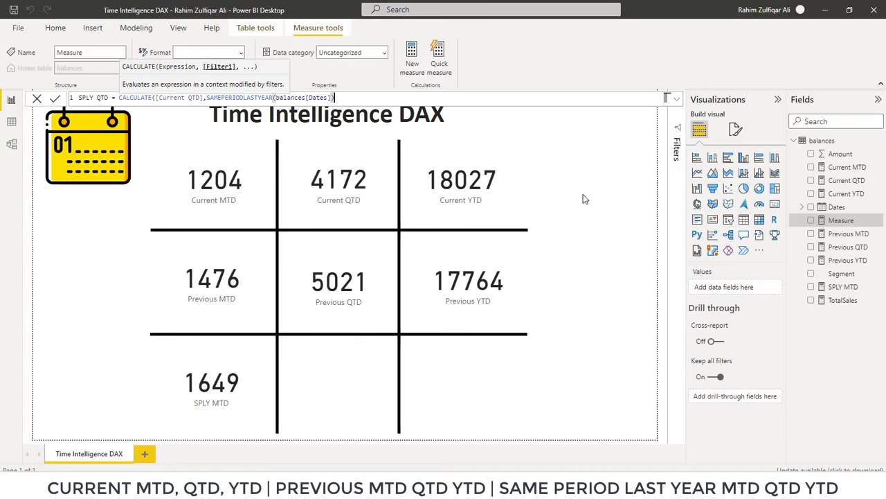
pyautogui.write(')')
pyautogui.press('Return')
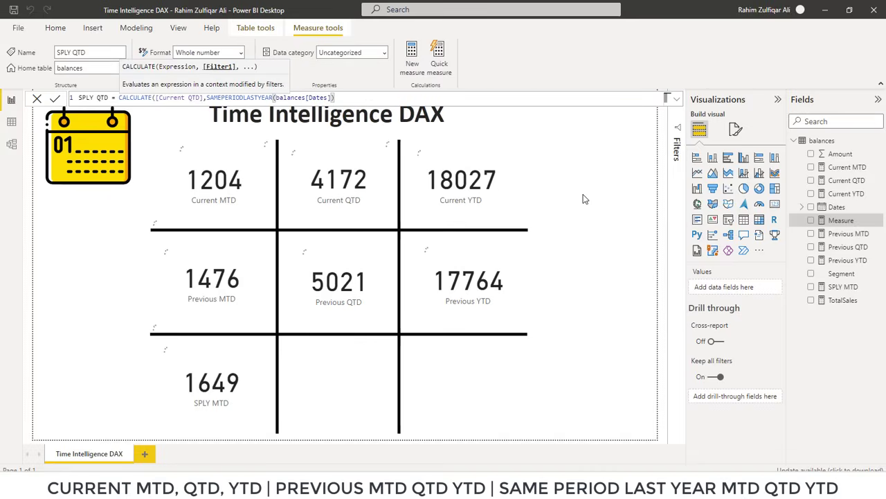
# - Show the SPLY QTD measure in a card and place it in the grid cell below the Previous QTD card
pyautogui.moveTo(852, 291); pyautogui.dragTo(624, 298)
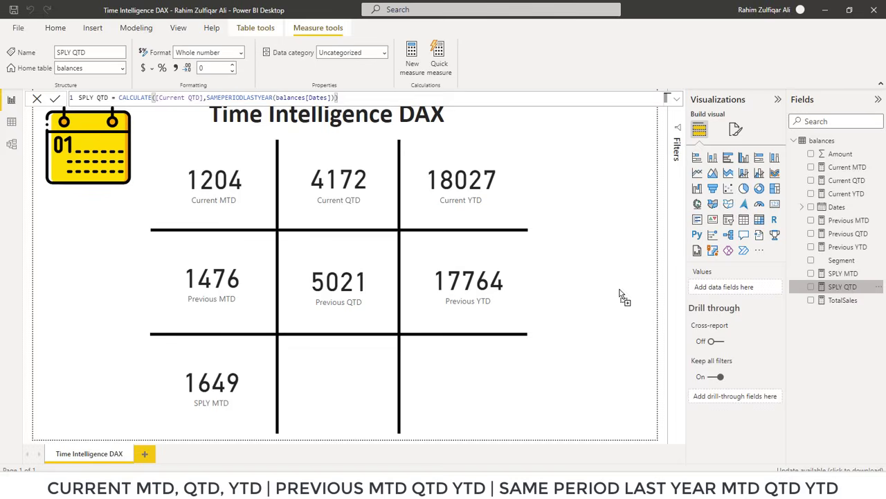
pyautogui.click(775, 205)
pyautogui.moveTo(635, 261); pyautogui.dragTo(359, 364)
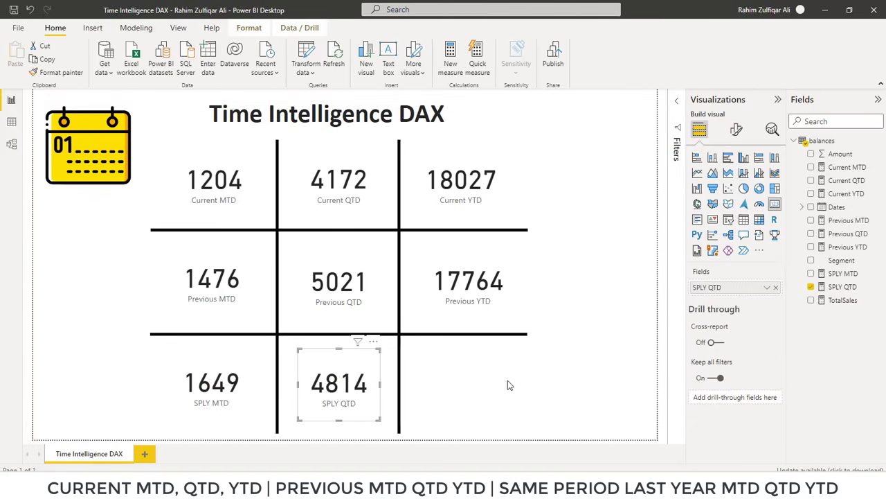
pyautogui.click(513, 384)
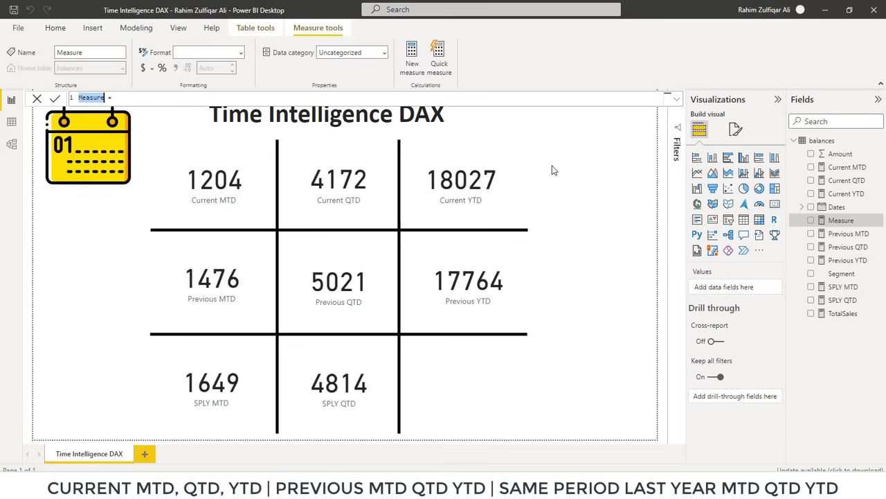
# - Name the new measure SPLY YTD and start its formula with CALCULATE over the [Current YTD] measure
pyautogui.write('SPLY YTD')
pyautogui.write('cALCULATE([')
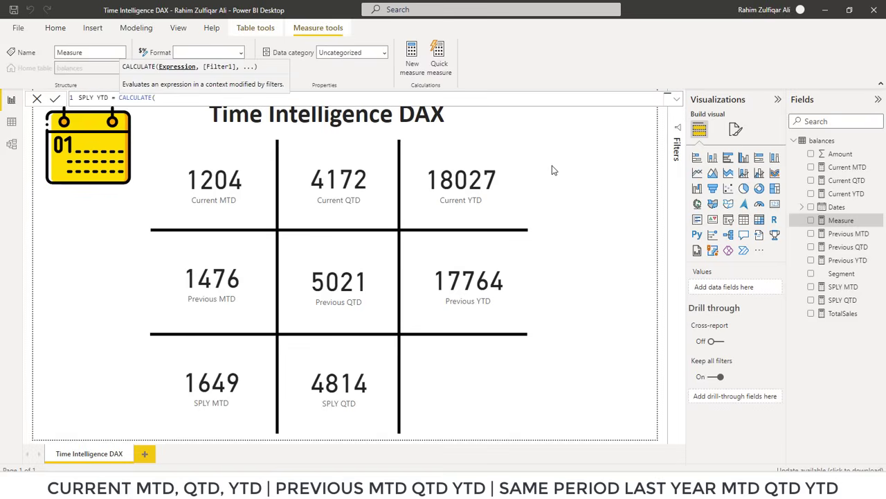
pyautogui.press('Down')
pyautogui.press('Down')
pyautogui.press('Tab')
# - Complete the SPLY YTD formula with the filter SAMEPERIODLASTYEAR(balances[Dates]) and commit the measure
pyautogui.write(',SAMEPERIODLASTYEAR(')
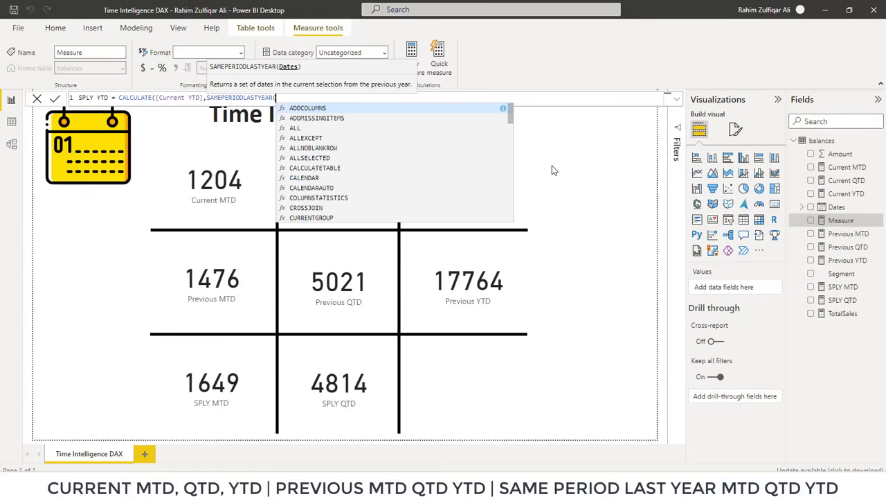
pyautogui.write('bala')
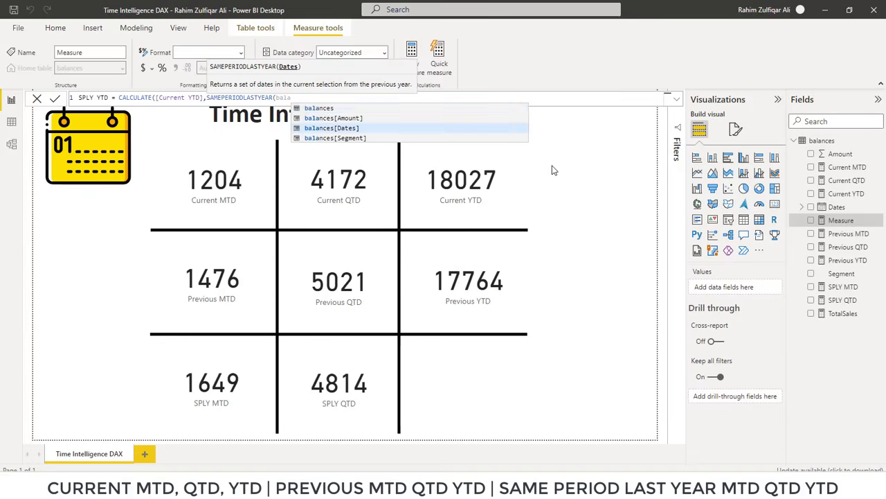
pyautogui.press('Down')
pyautogui.press('Tab')
pyautogui.write(')')
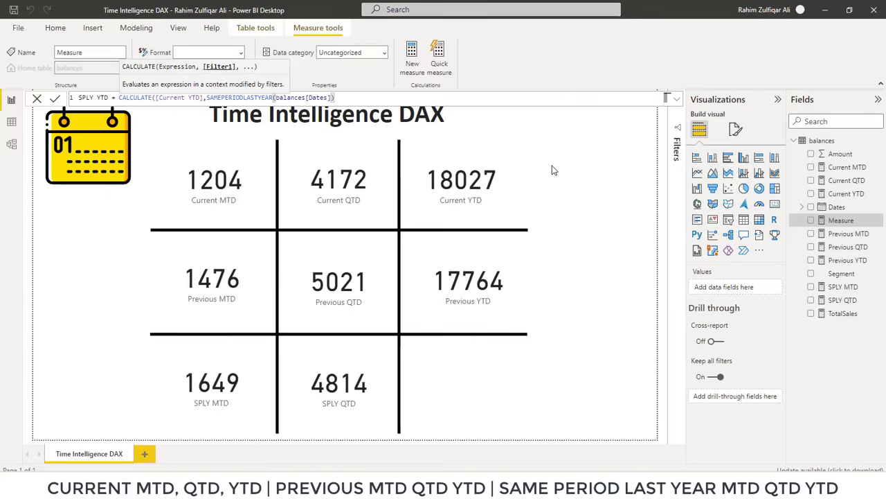
pyautogui.write(')')
pyautogui.press('Return')
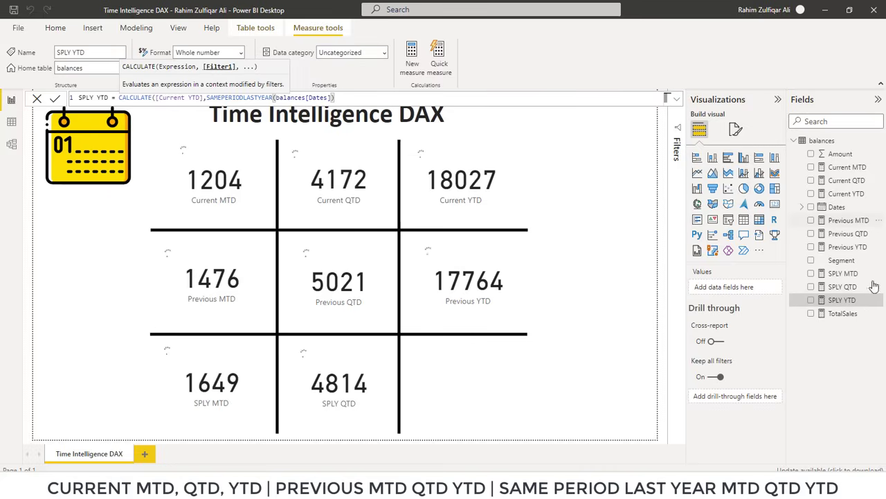
# - Show SPLY YTD in a card with display units None and place it in the empty grid cell below Previous YTD
pyautogui.moveTo(854, 305); pyautogui.dragTo(616, 271)
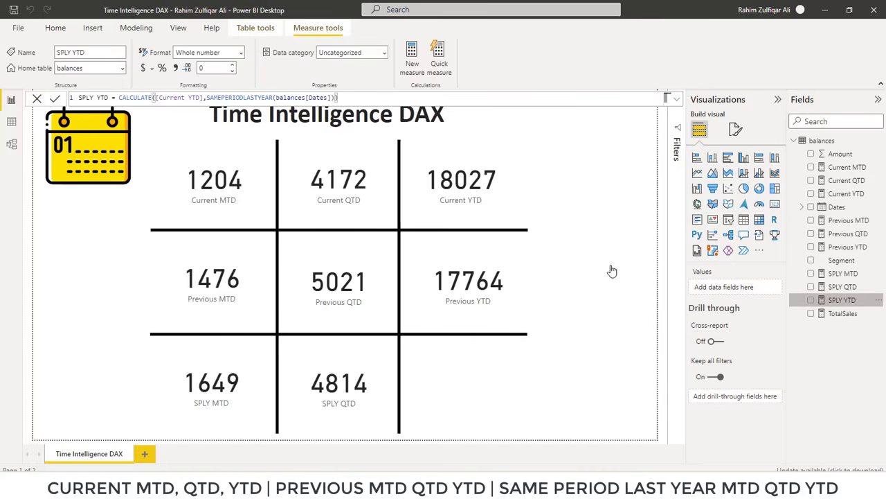
pyautogui.click(774, 204)
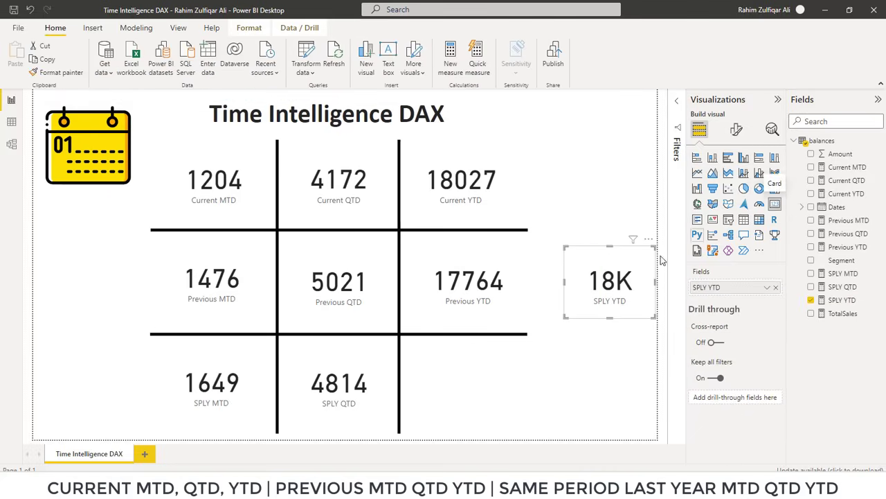
pyautogui.click(738, 130)
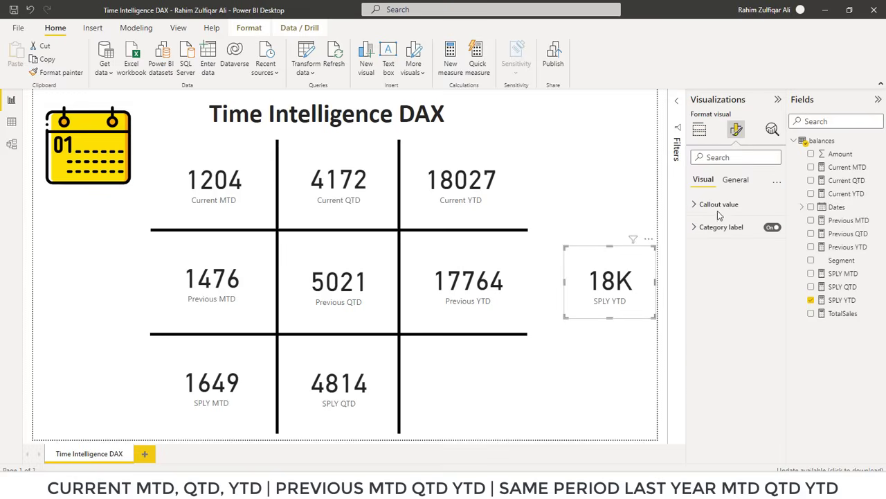
pyautogui.click(710, 315)
pyautogui.click(716, 340)
pyautogui.moveTo(623, 284); pyautogui.dragTo(475, 388)
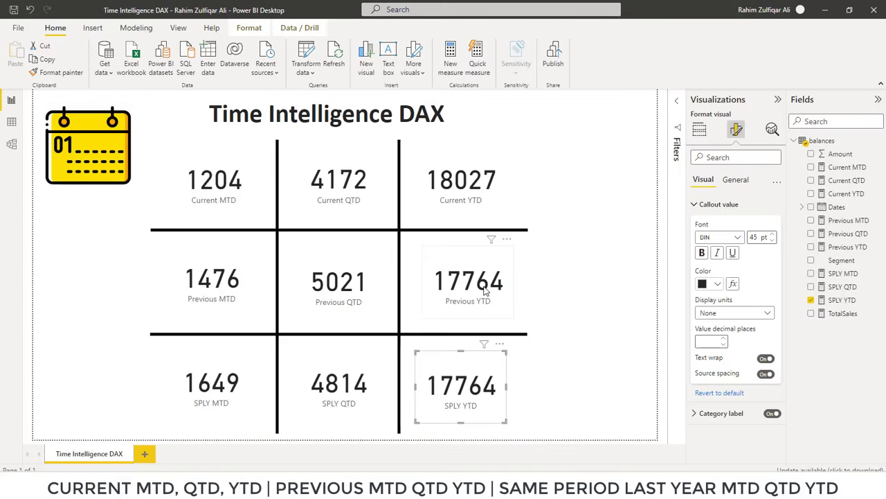
# - Compare the Previous YTD and SPLY YTD cards and align the SPLY YTD card directly beneath the Previous YTD card
pyautogui.click(483, 288)
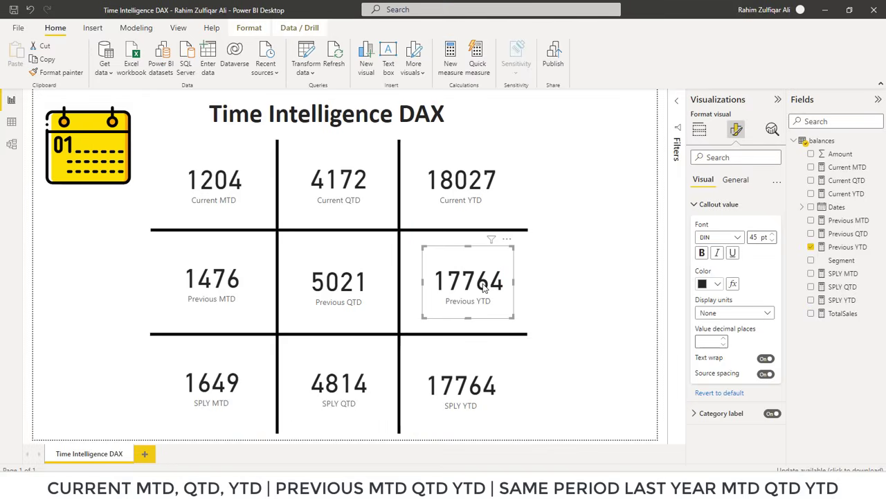
pyautogui.click(468, 386)
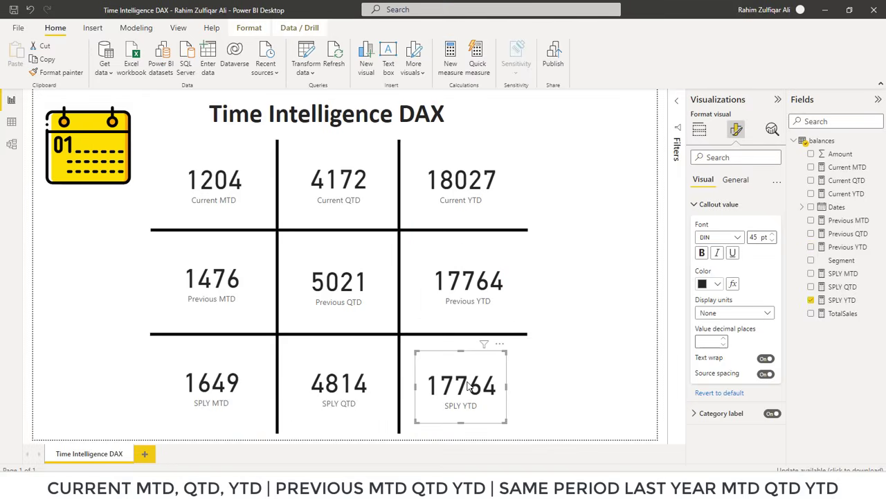
pyautogui.moveTo(477, 385); pyautogui.dragTo(483, 385)
pyautogui.click(543, 379)
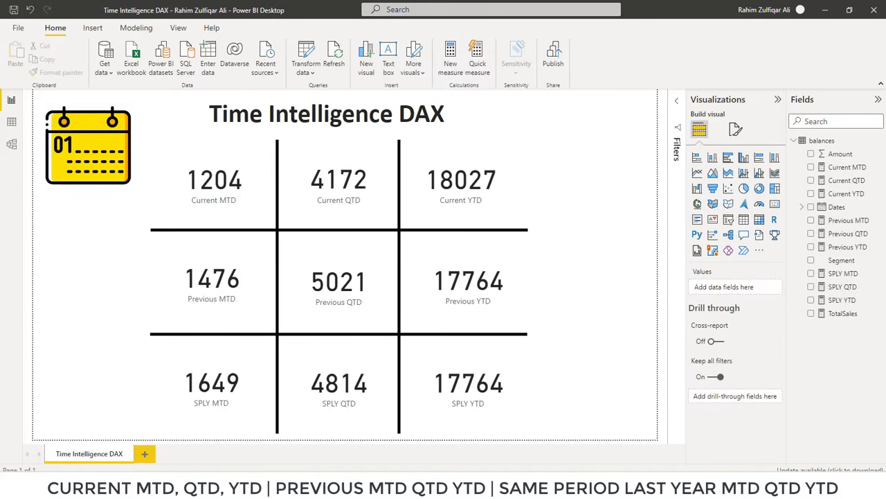
# - Create a new blank calculated table in the report
pyautogui.moveTo(257, 492)
pyautogui.click(258, 440)
pyautogui.click(92, 28)
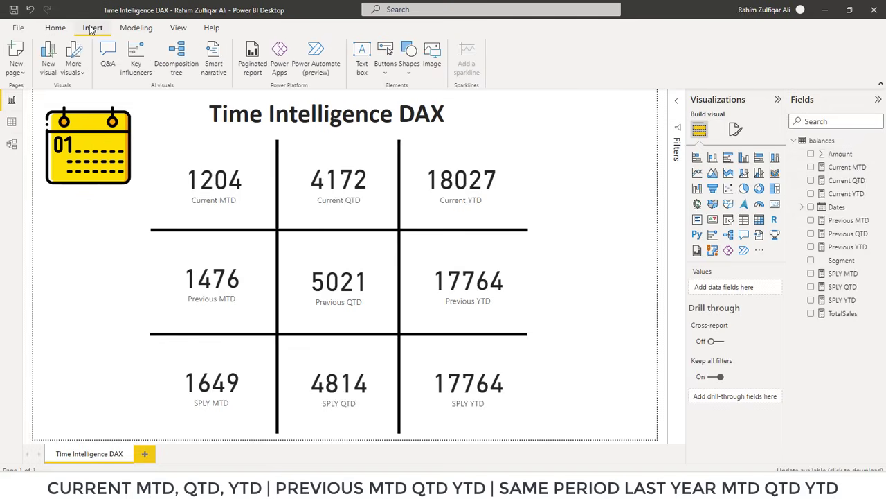
pyautogui.click(121, 30)
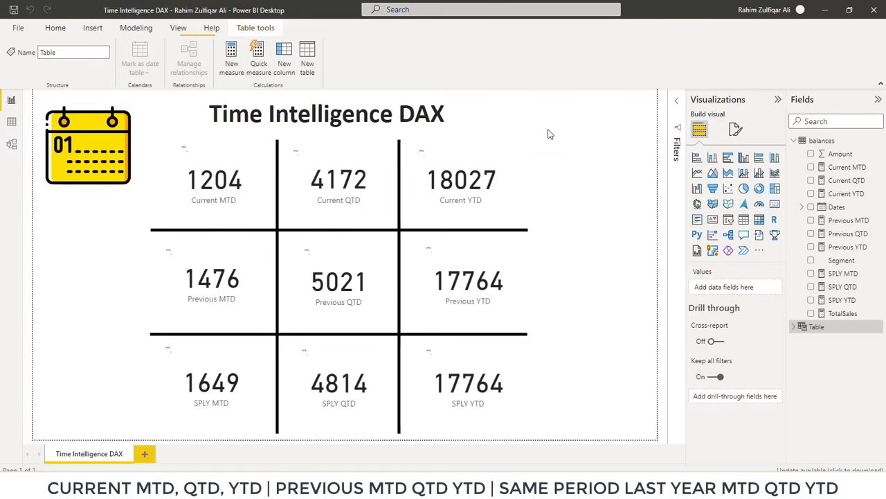
pyautogui.click(284, 96)
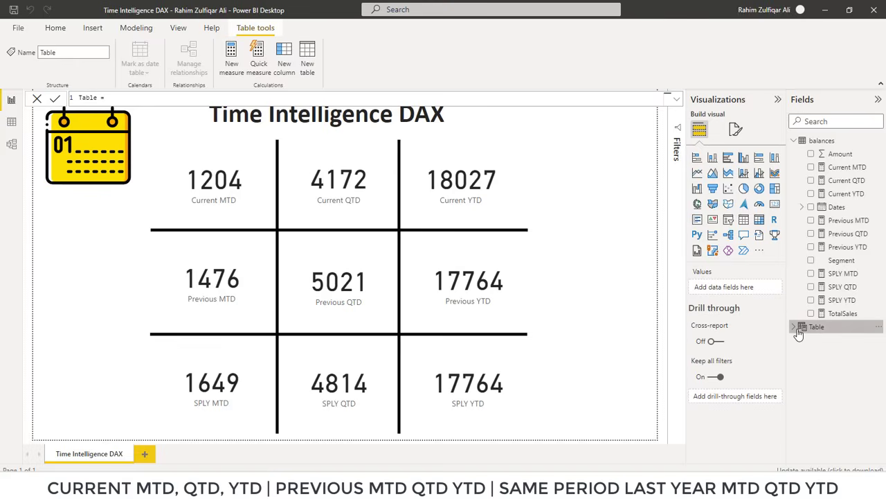
# - Switch to the data model view and rename the new table as All Measures
pyautogui.click(11, 145)
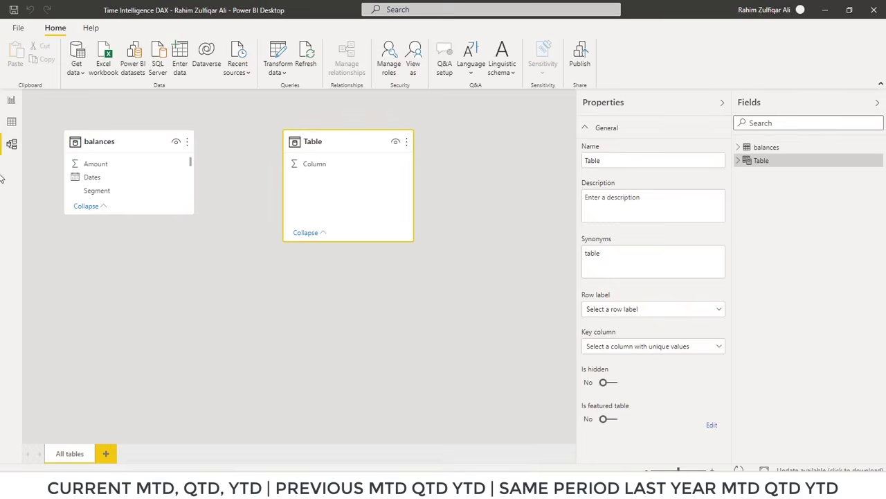
pyautogui.rightClick(762, 161)
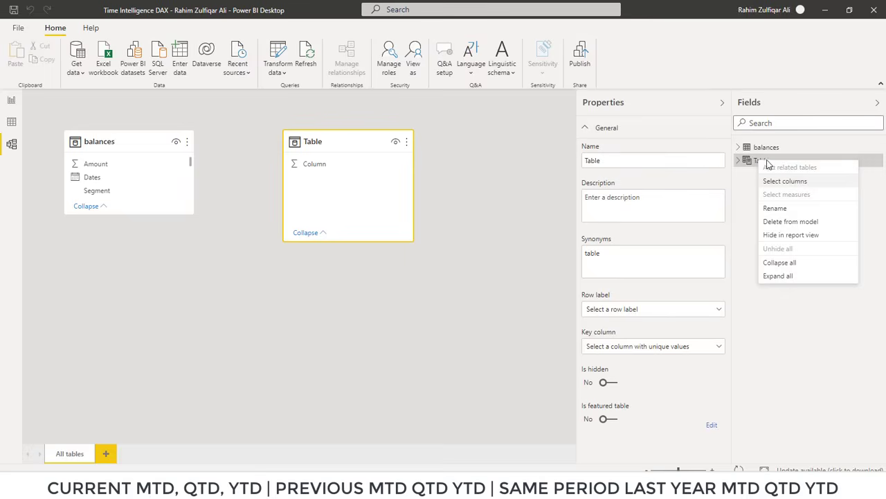
pyautogui.click(782, 208)
pyautogui.write('All Measures')
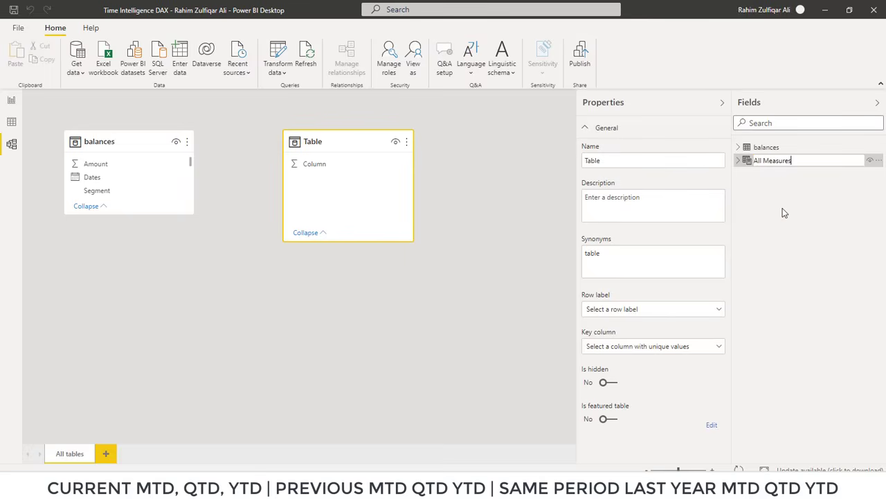
pyautogui.press('Return')
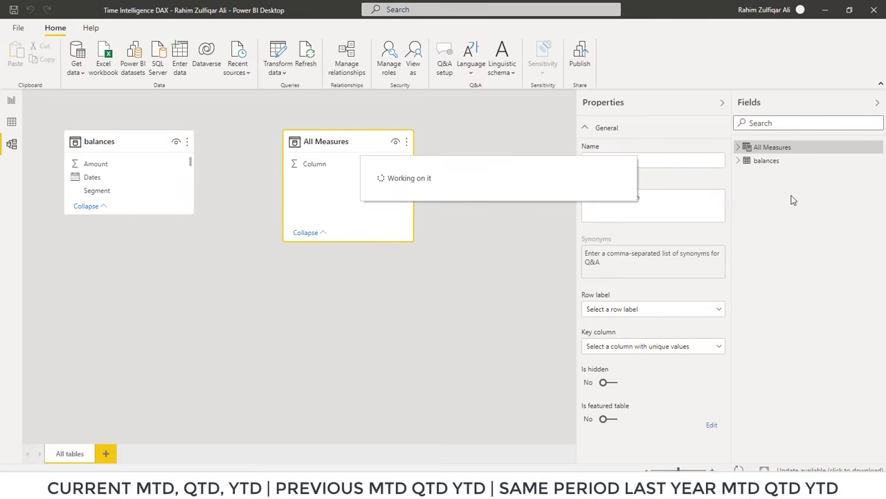
# - Select all measures of the balances table and change their home table to All Measures
pyautogui.click(741, 148)
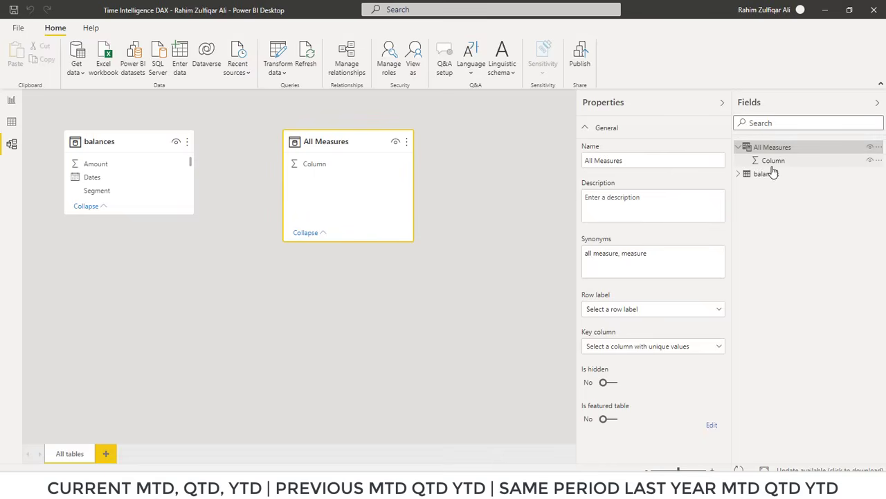
pyautogui.click(739, 174)
pyautogui.click(780, 204)
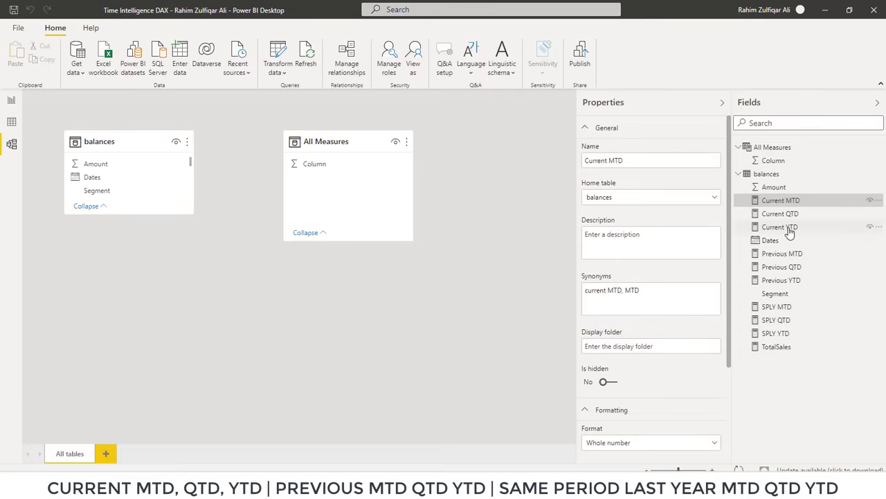
pyautogui.rightClick(774, 175)
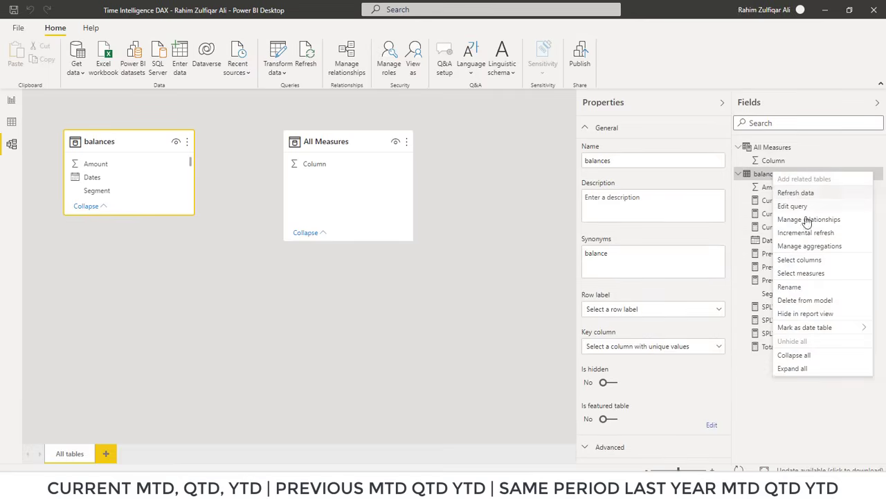
pyautogui.click(791, 275)
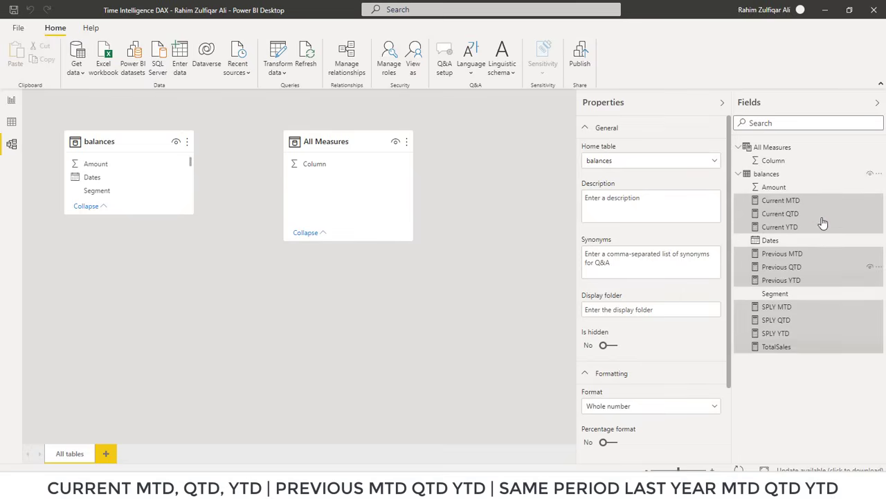
pyautogui.click(597, 164)
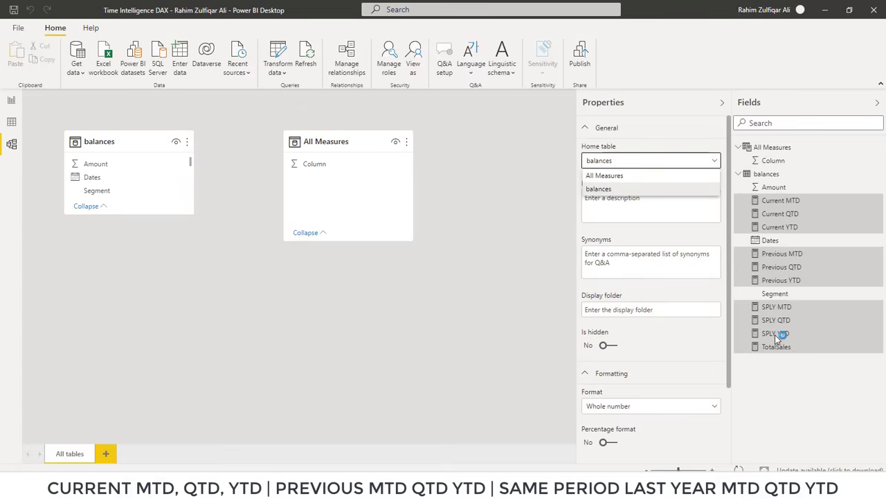
pyautogui.click(602, 178)
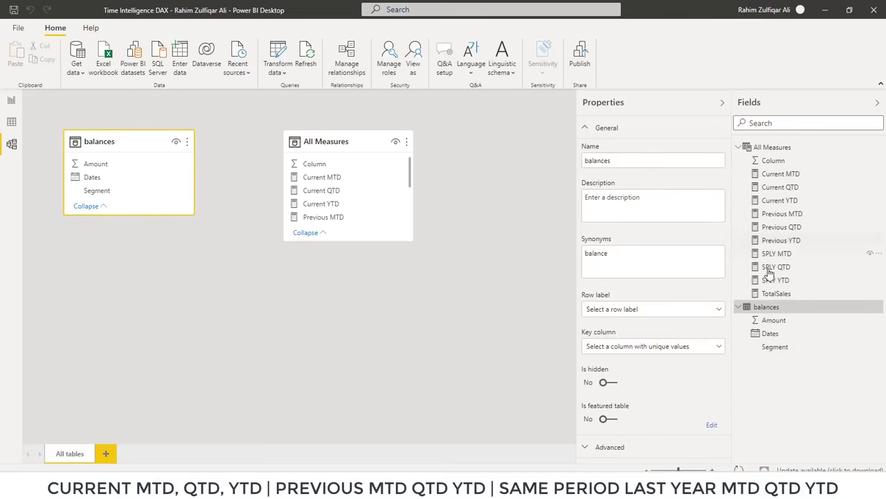
# - Hide the placeholder field Column of the All Measures table in report view
pyautogui.click(773, 160)
pyautogui.rightClick(771, 160)
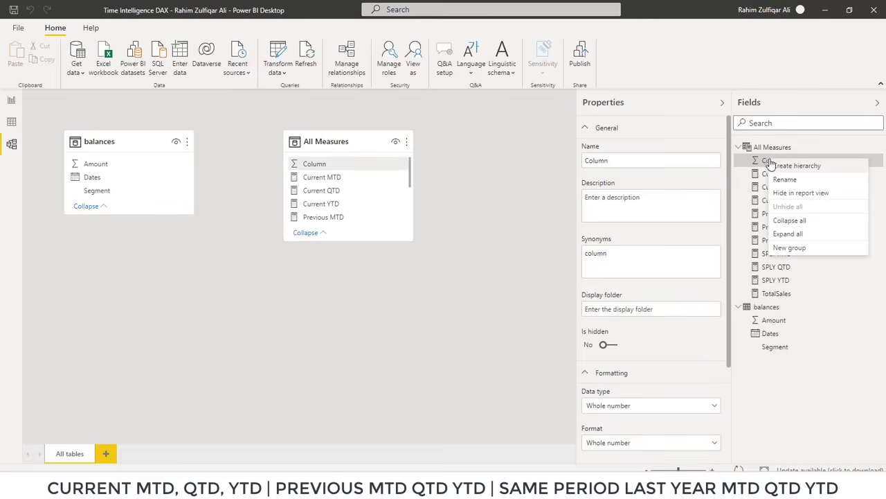
pyautogui.click(795, 193)
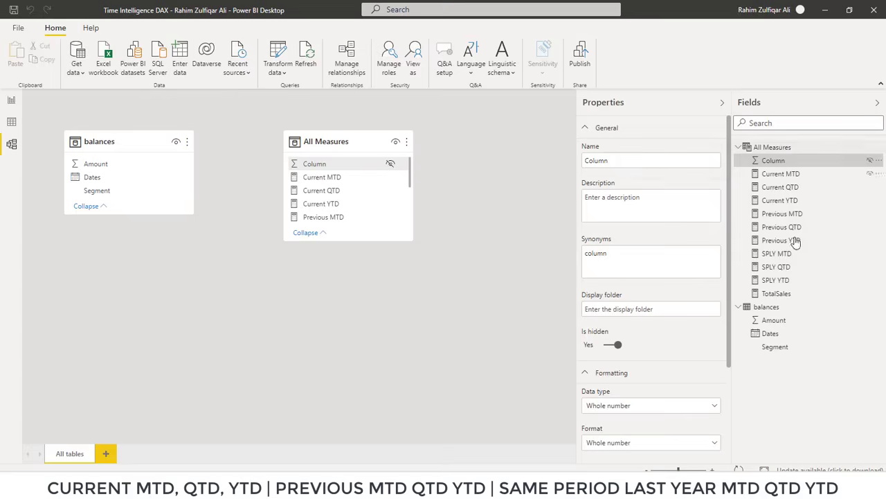
# - Group the Current MTD, Current QTD and Current YTD measures in a display folder named Current Period
pyautogui.click(776, 178)
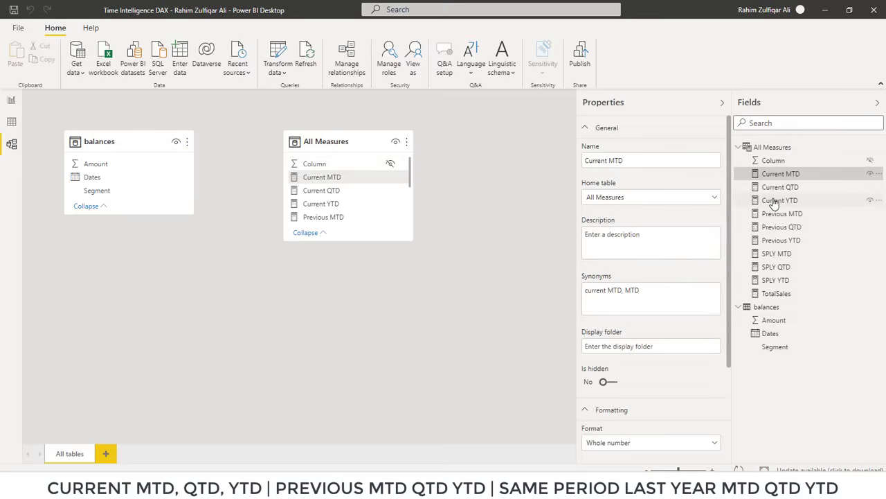
pyautogui.keyDown('ctrl'); pyautogui.click(778, 187); pyautogui.keyUp('ctrl')
pyautogui.keyDown('ctrl'); pyautogui.click(778, 201); pyautogui.keyUp('ctrl')
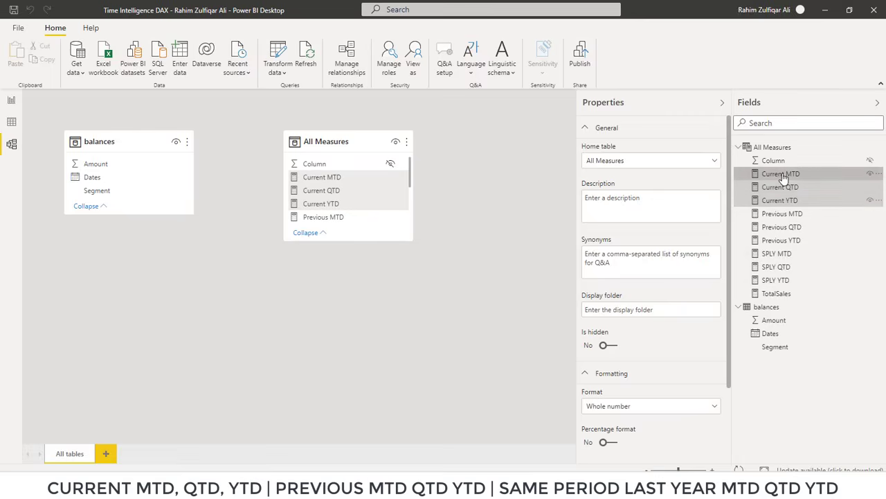
pyautogui.click(615, 311)
pyautogui.write('Current Period')
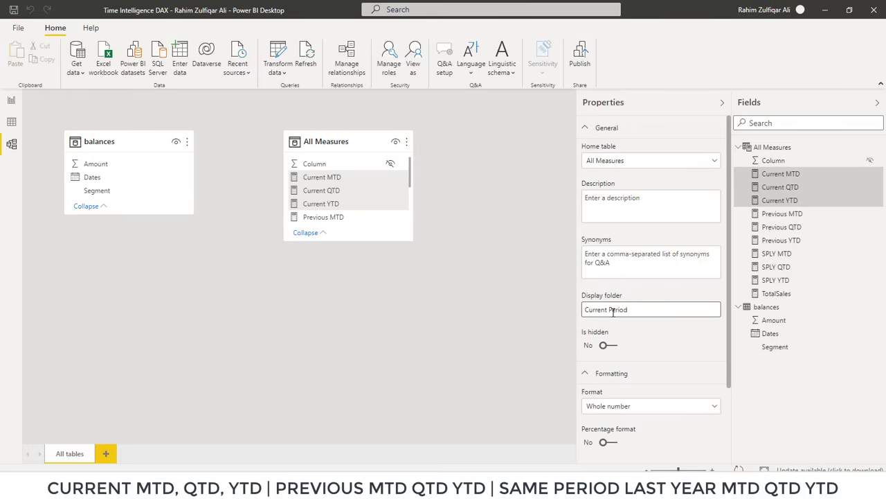
pyautogui.press('Return')
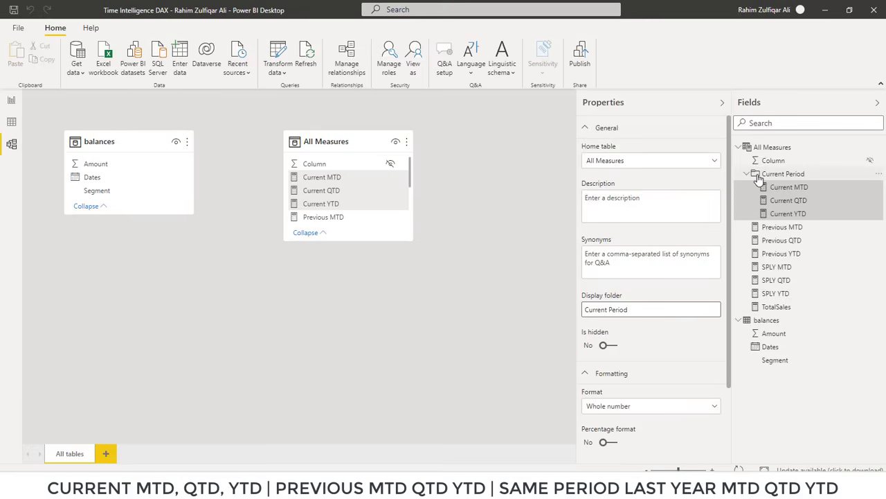
# - Expand and collapse the Current Period folder to check its measures, leaving it collapsed
pyautogui.click(747, 174)
pyautogui.click(746, 173)
pyautogui.click(747, 174)
pyautogui.click(746, 174)
pyautogui.click(747, 173)
# - Group the Previous MTD, Previous QTD and Previous YTD measures in a display folder named Previous Periods
pyautogui.click(768, 187)
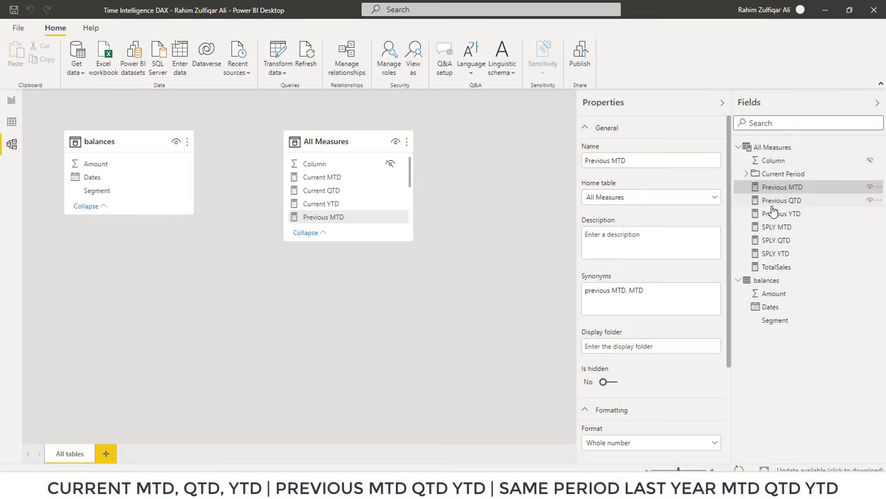
pyautogui.keyDown('ctrl'); pyautogui.click(772, 201); pyautogui.keyUp('ctrl')
pyautogui.keyDown('ctrl'); pyautogui.click(772, 214); pyautogui.keyUp('ctrl')
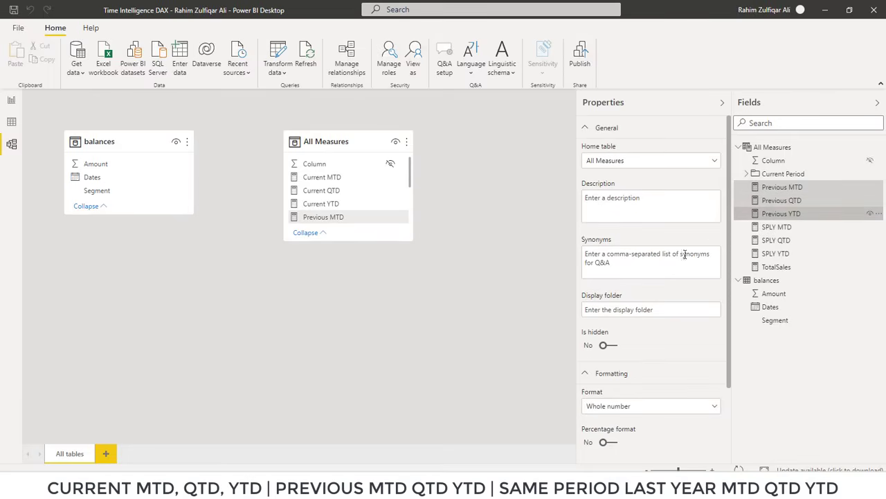
pyautogui.click(611, 313)
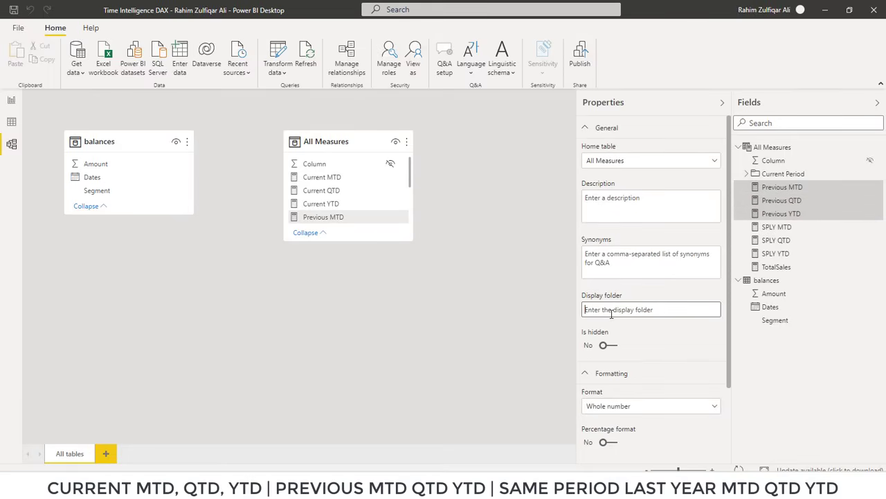
pyautogui.write('Previous')
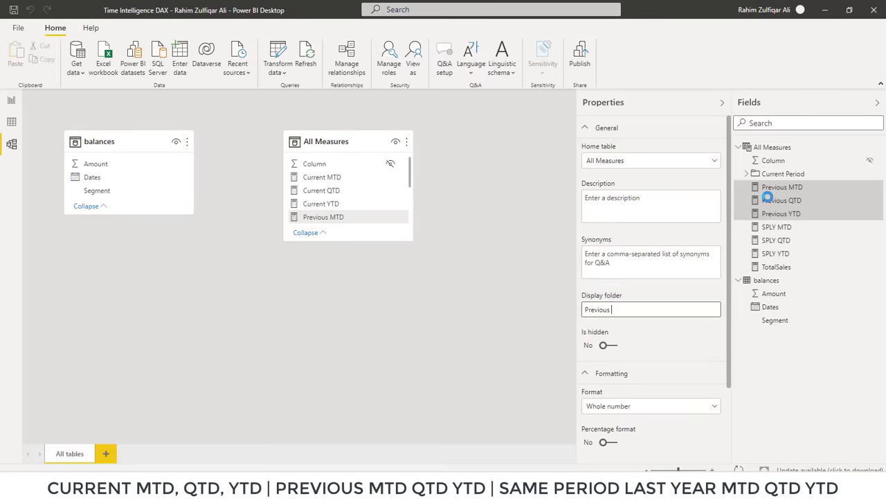
pyautogui.write('Periods')
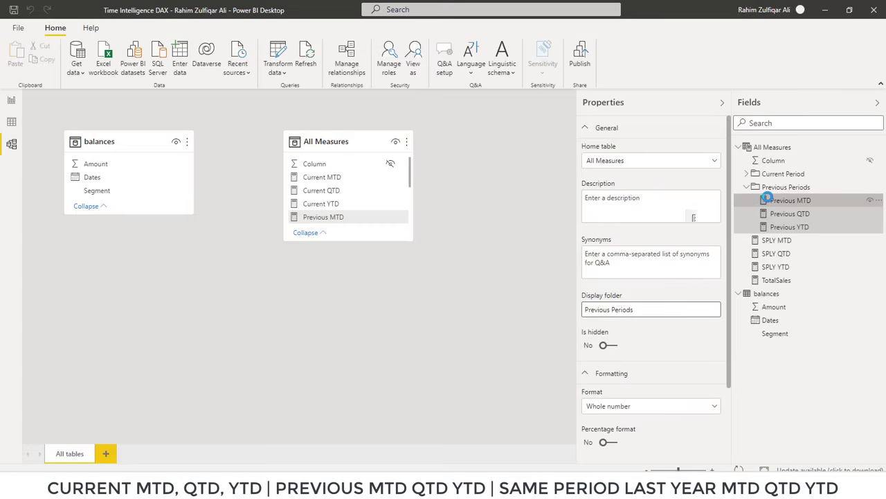
# - Group the SPLY MTD, SPLY QTD and SPLY YTD measures in a display folder named SPLY
pyautogui.click(777, 243)
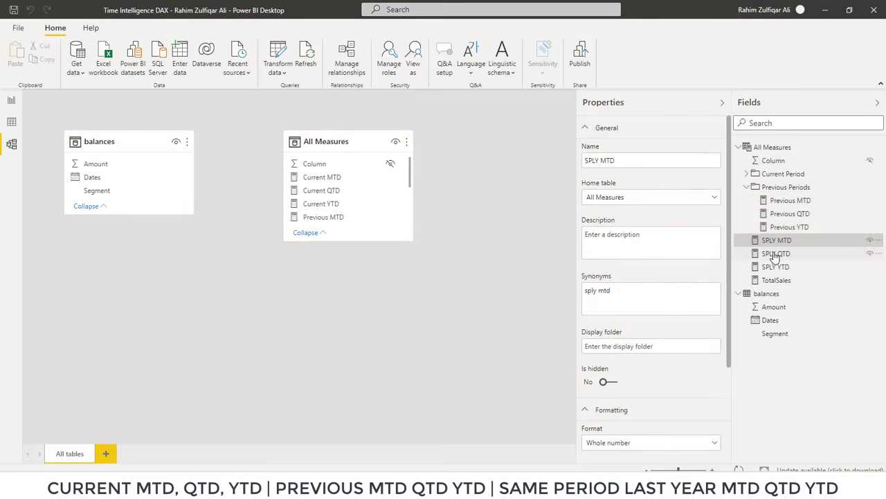
pyautogui.keyDown('shift'); pyautogui.click(774, 269); pyautogui.keyUp('shift')
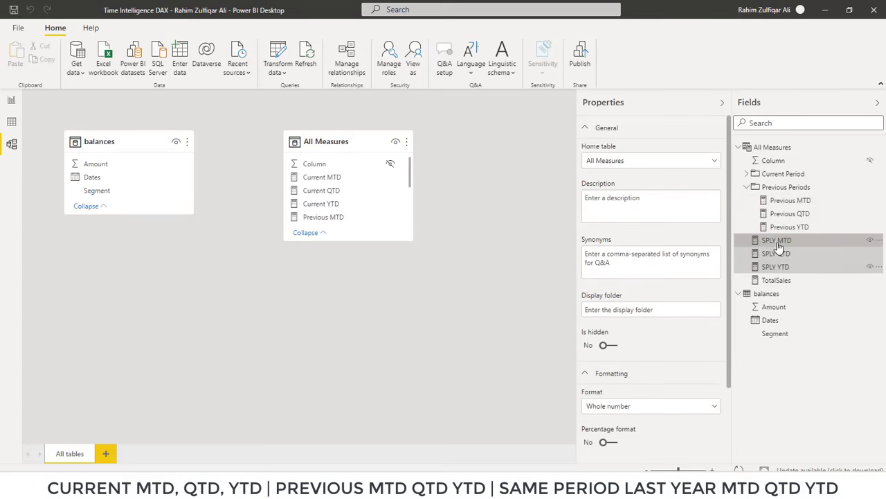
pyautogui.click(617, 310)
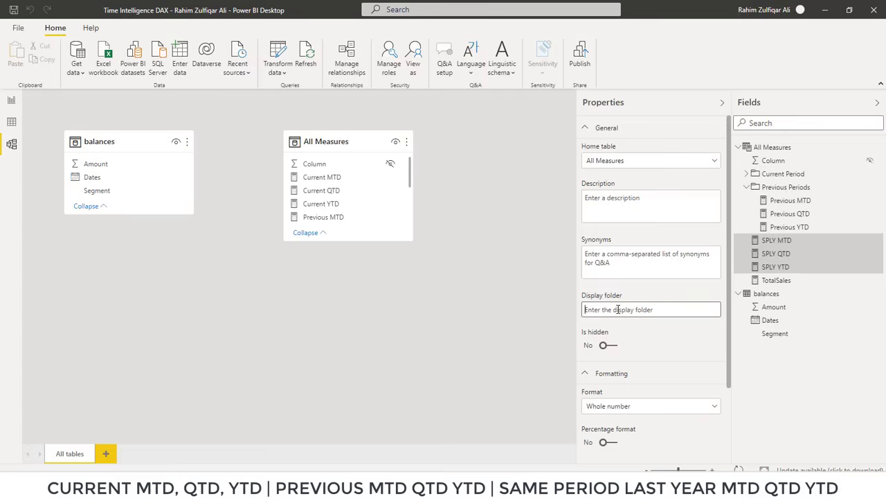
pyautogui.write('SPLY')
pyautogui.press('Return')
# - Return to the report view and examine the Current Period, Previous Periods and SPLY folders under the All Measures table
pyautogui.click(11, 101)
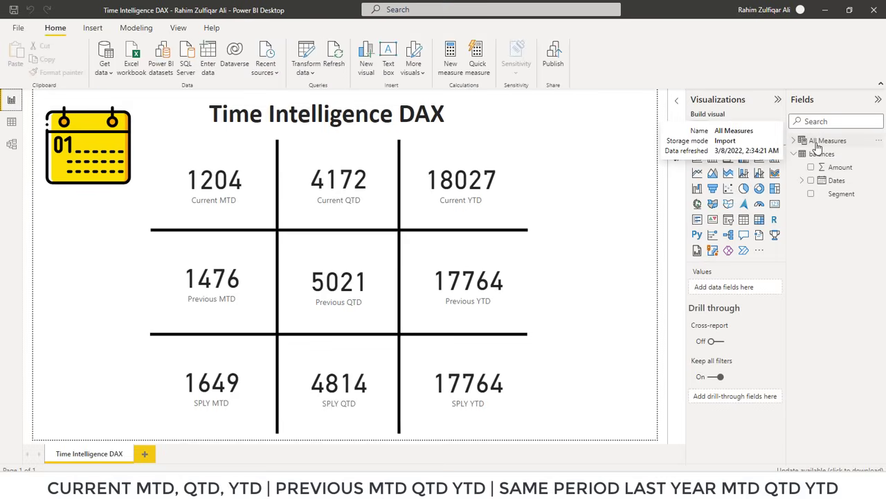
pyautogui.click(797, 141)
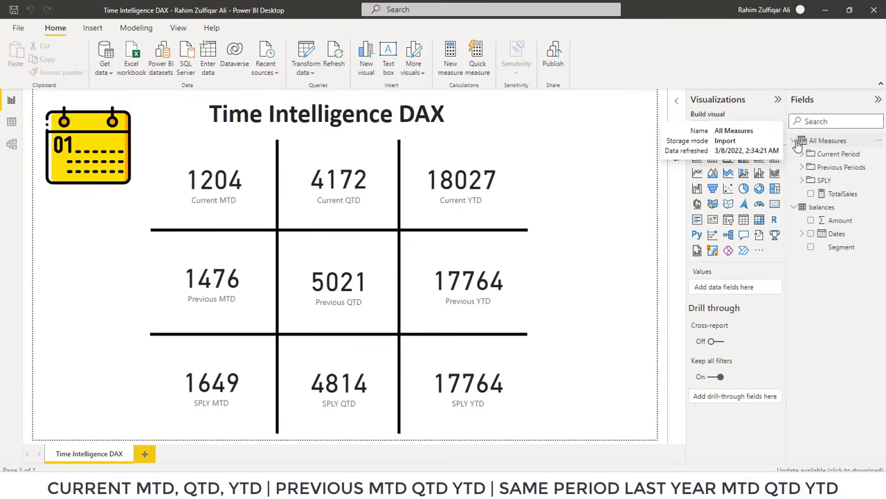
pyautogui.click(802, 154)
pyautogui.click(802, 154)
pyautogui.click(802, 167)
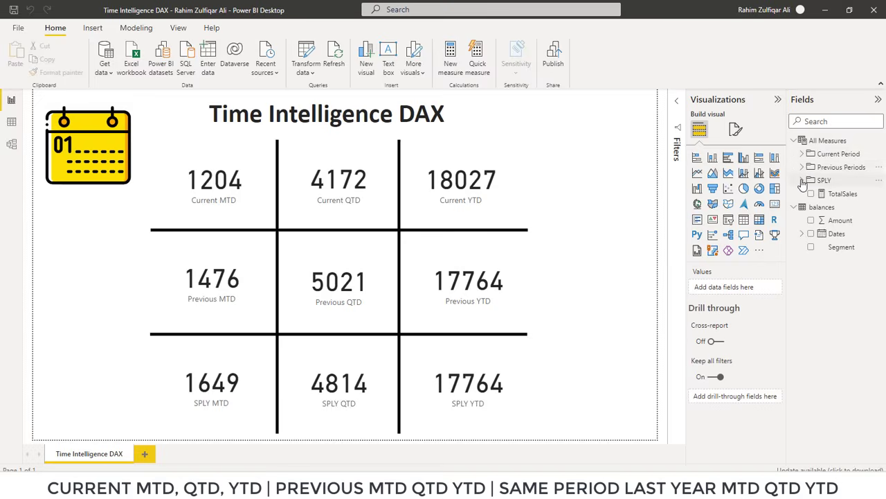
pyautogui.click(802, 180)
pyautogui.click(802, 180)
pyautogui.click(802, 167)
pyautogui.click(802, 167)
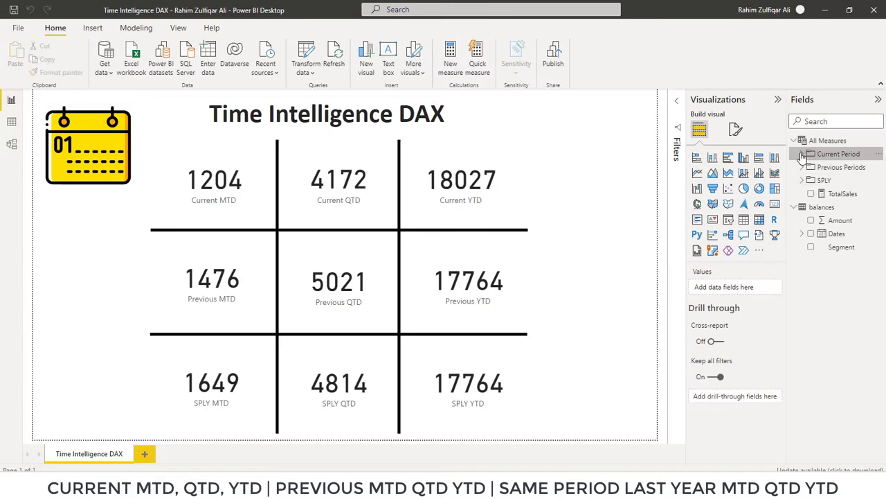
pyautogui.click(802, 154)
pyautogui.click(802, 154)
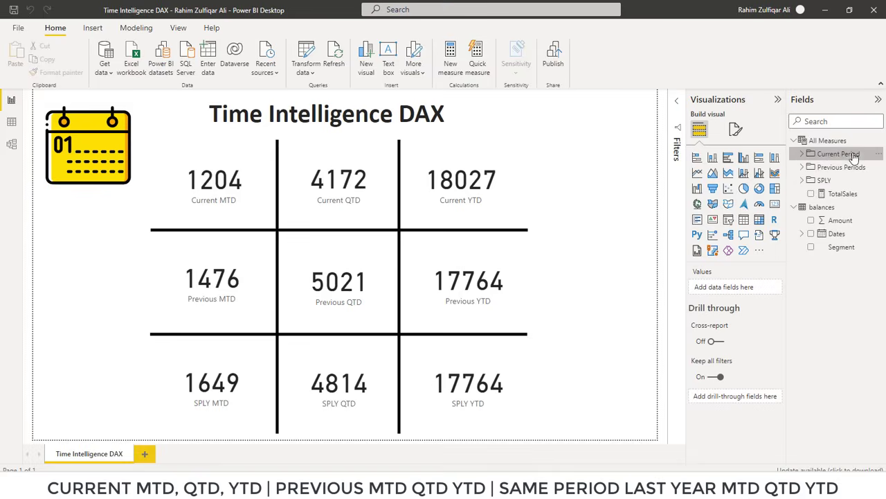